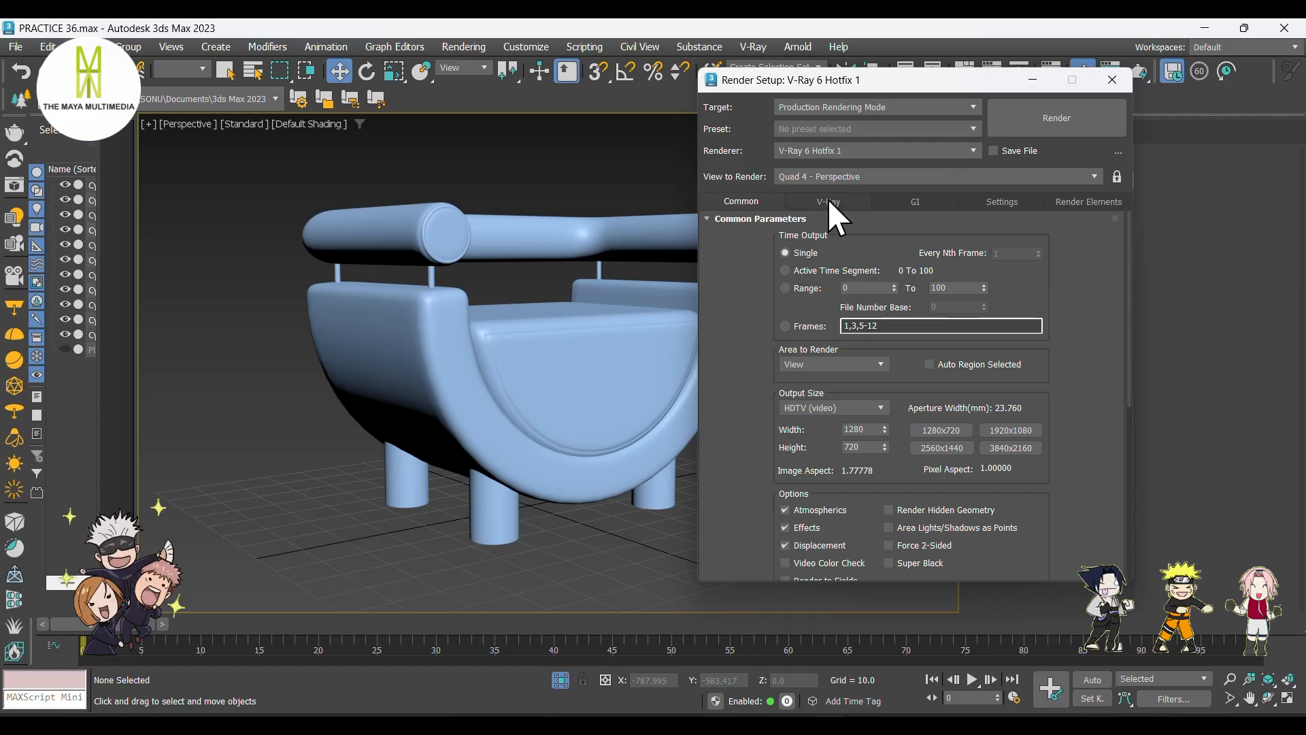
- Set the V-Ray image sampler type to Bucket and the primary GI engine to Irradiance map
click(826, 202)
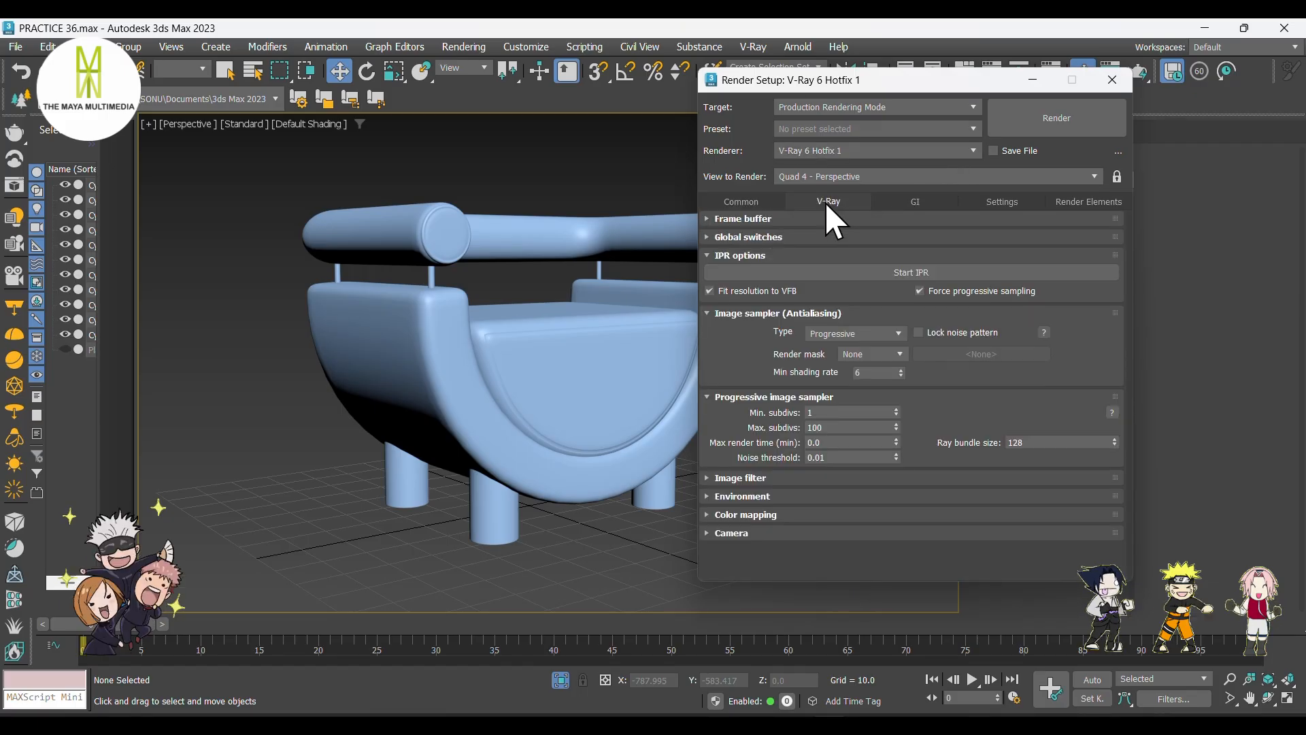
click(839, 348)
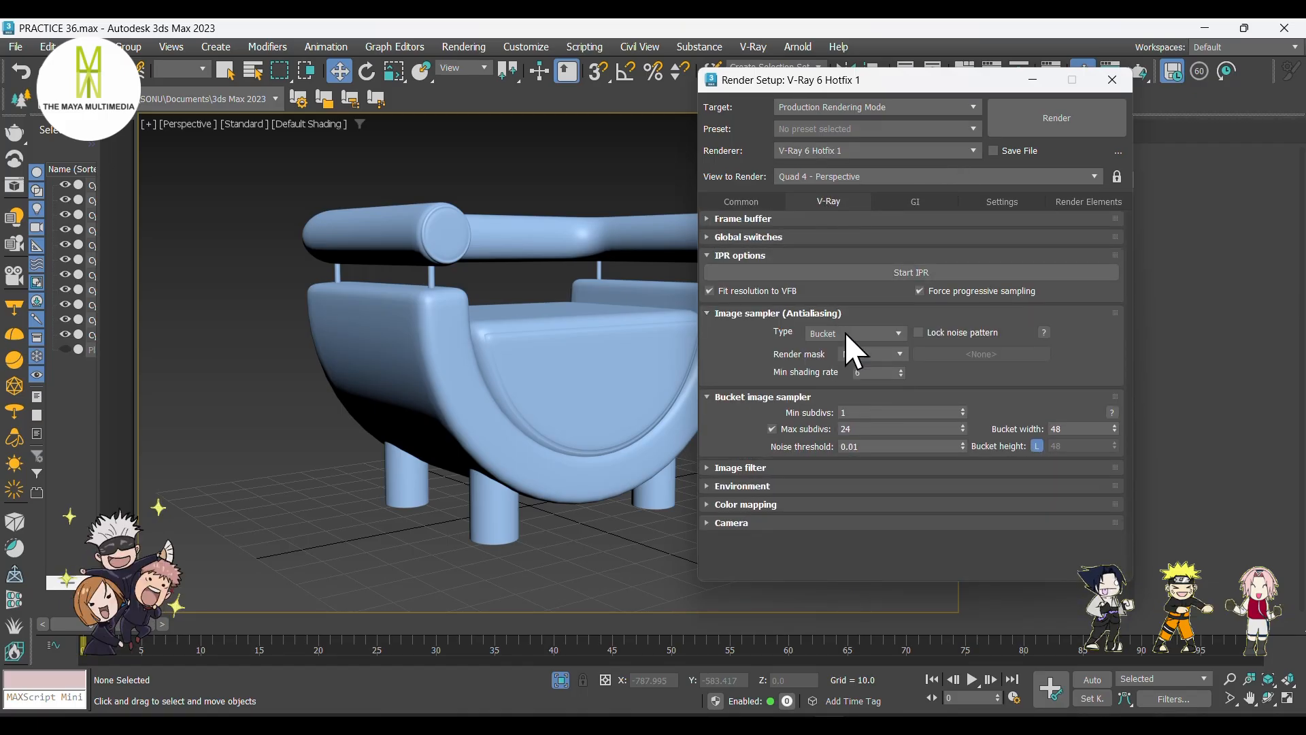
click(896, 200)
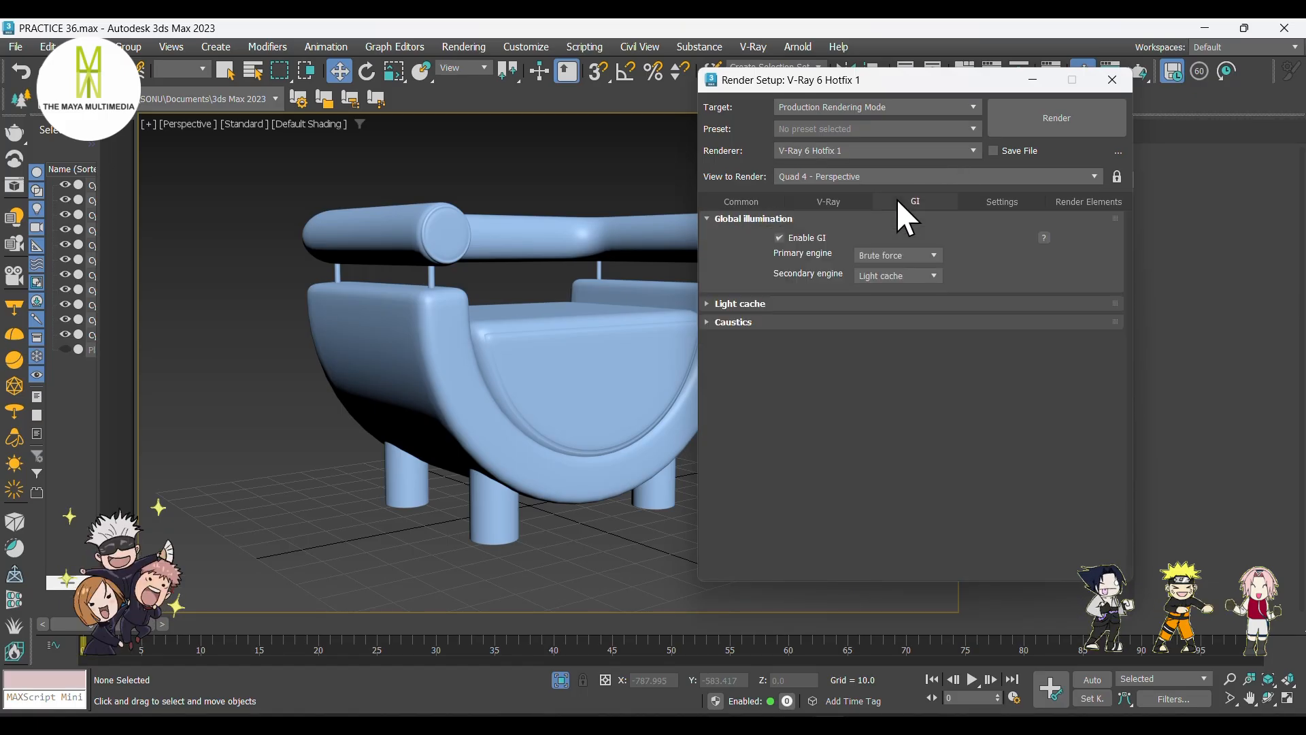
click(889, 276)
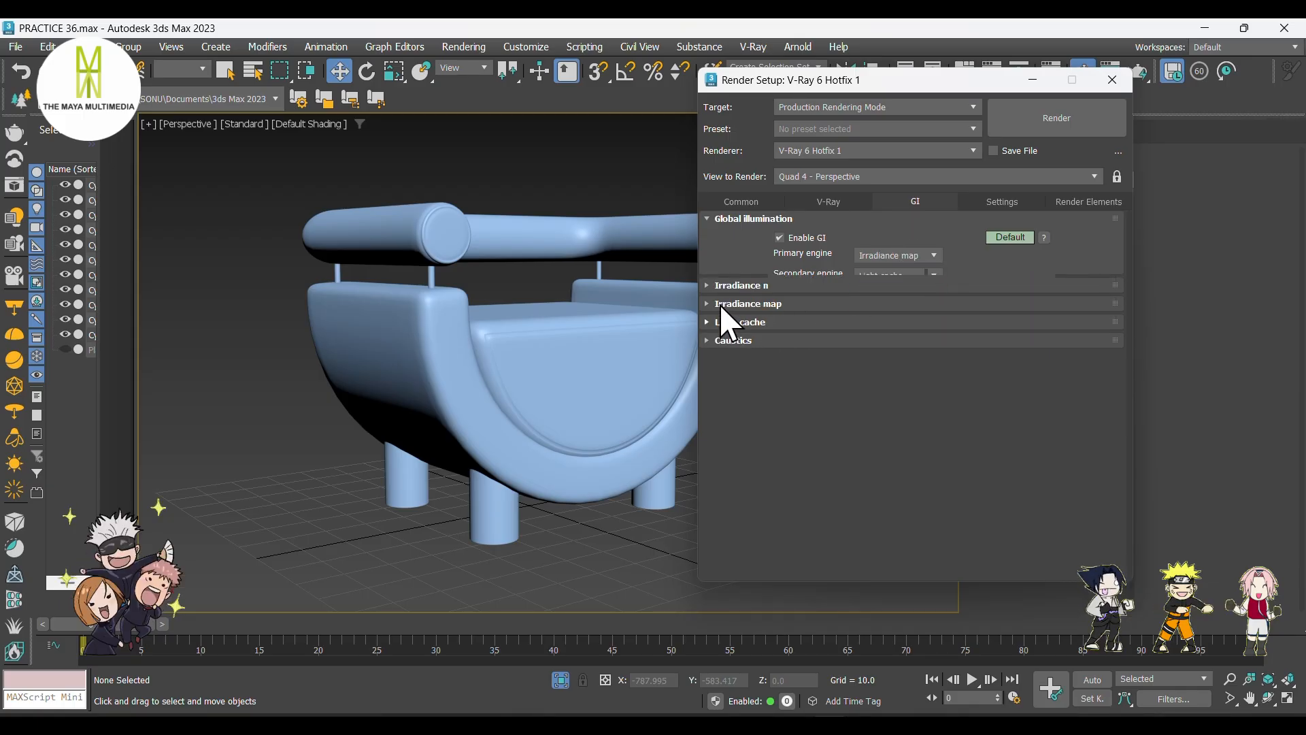
- Set the irradiance map's current preset to Very low and close the render setup
click(723, 305)
click(896, 322)
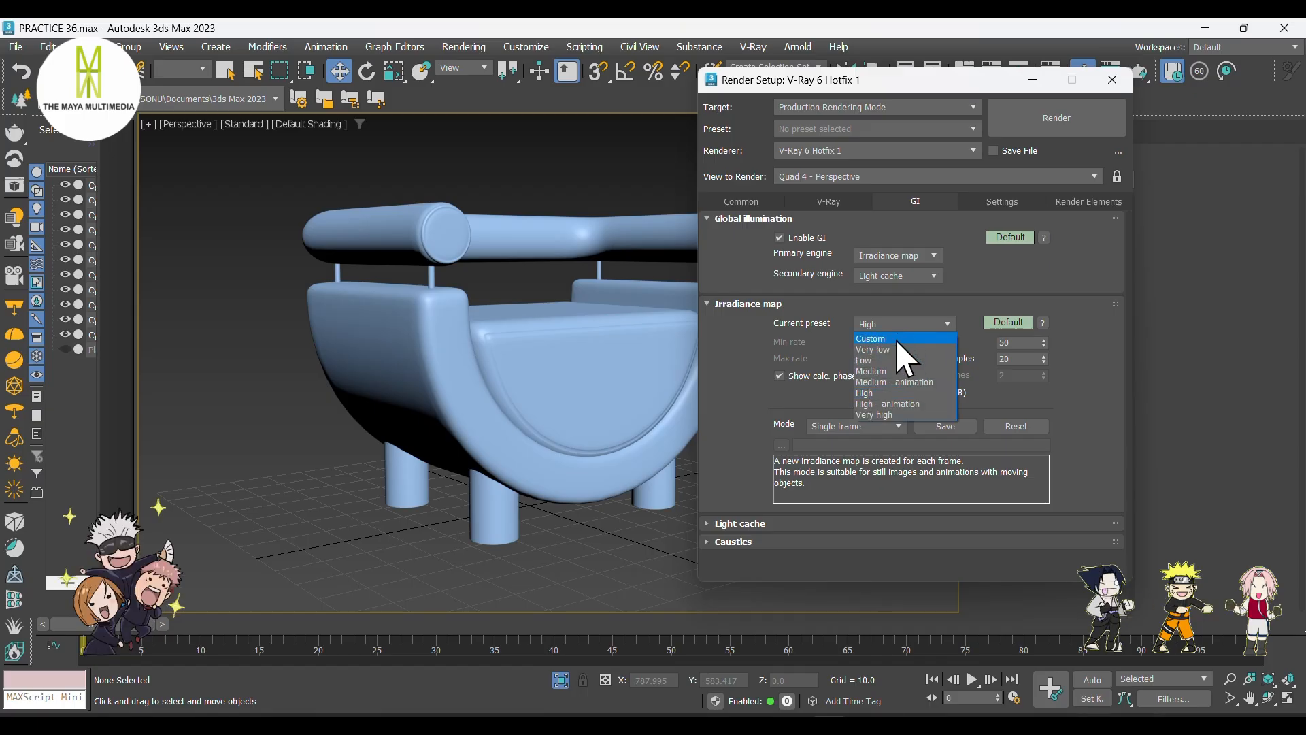
click(898, 348)
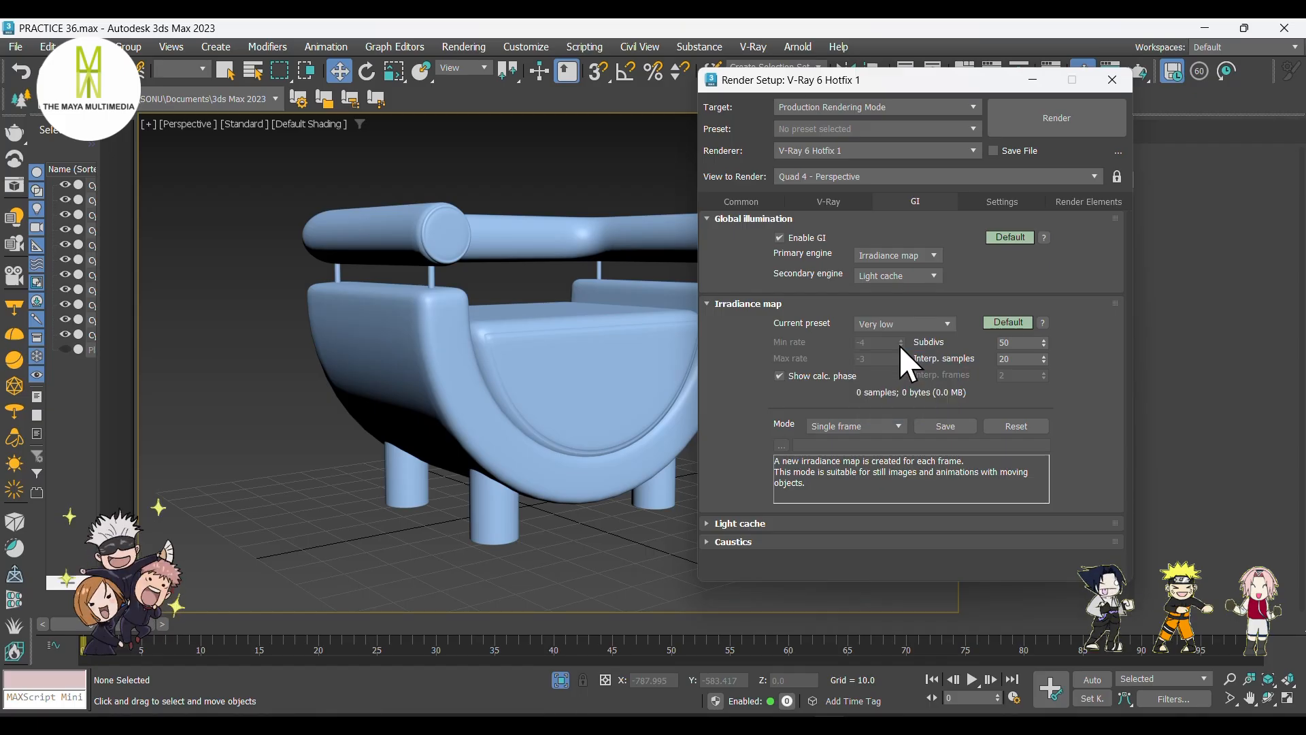
click(1111, 81)
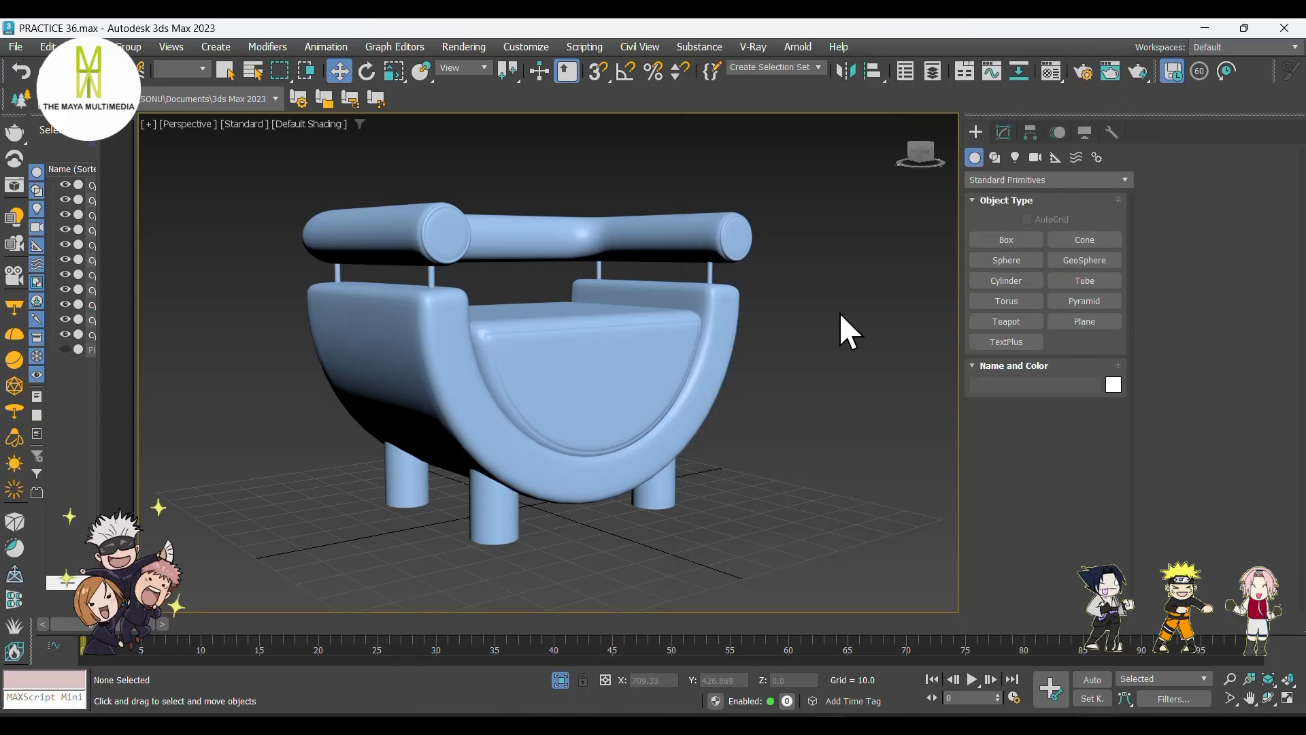
- Add a Material modifier with material ID 1 to the four thin rods between the armrest and the chair body
click(621, 340)
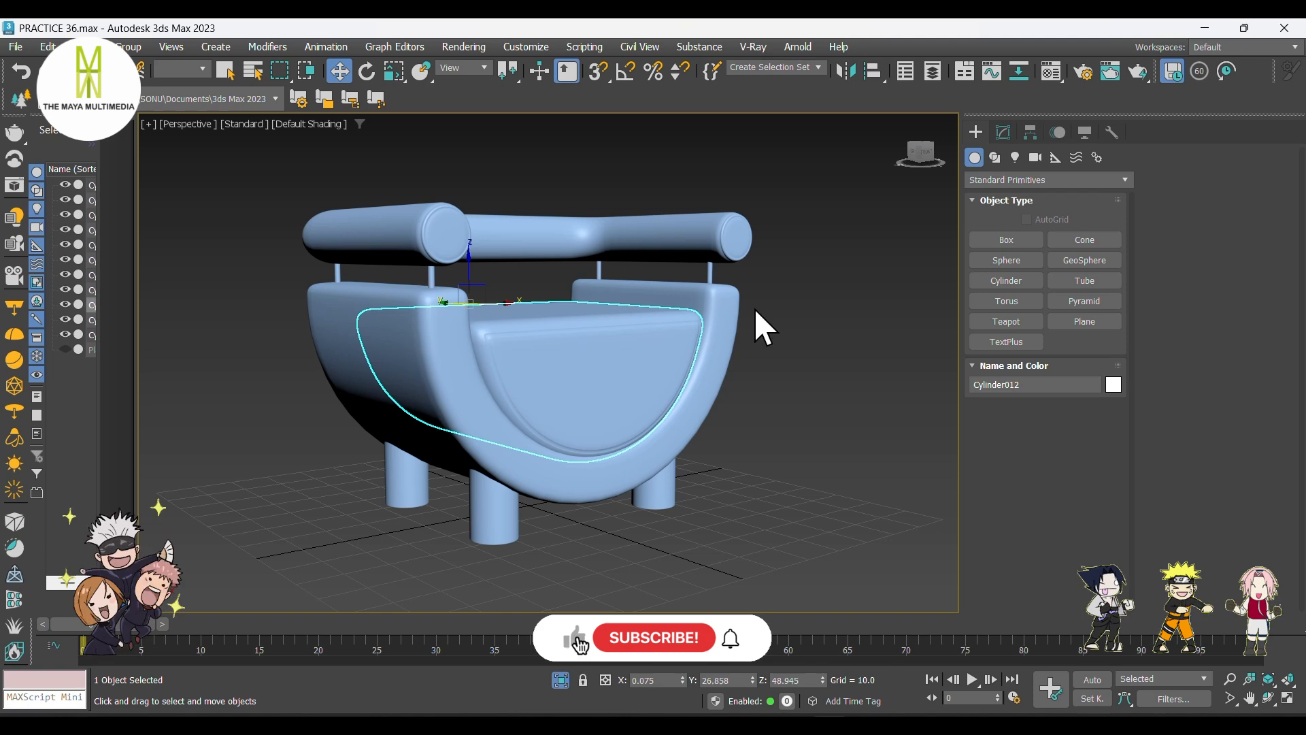
key(f)
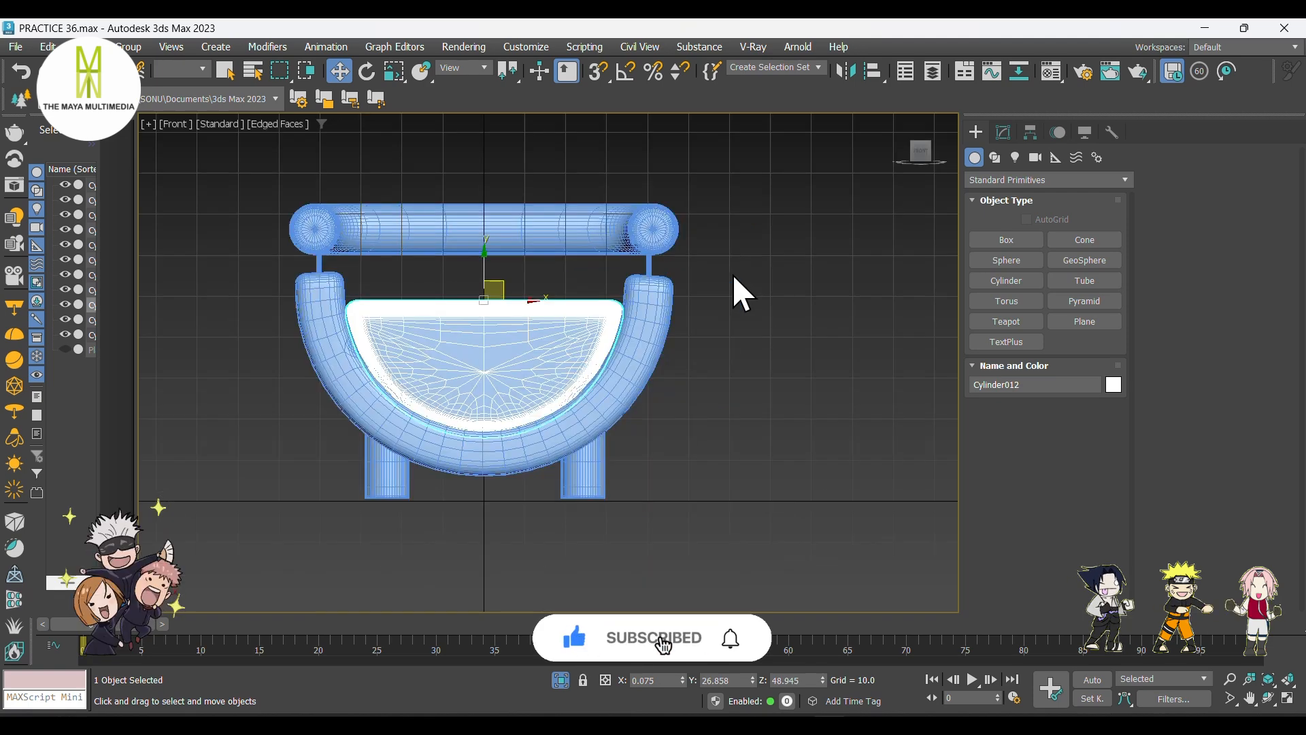
key(F4)
scroll(495, 275, up, 2)
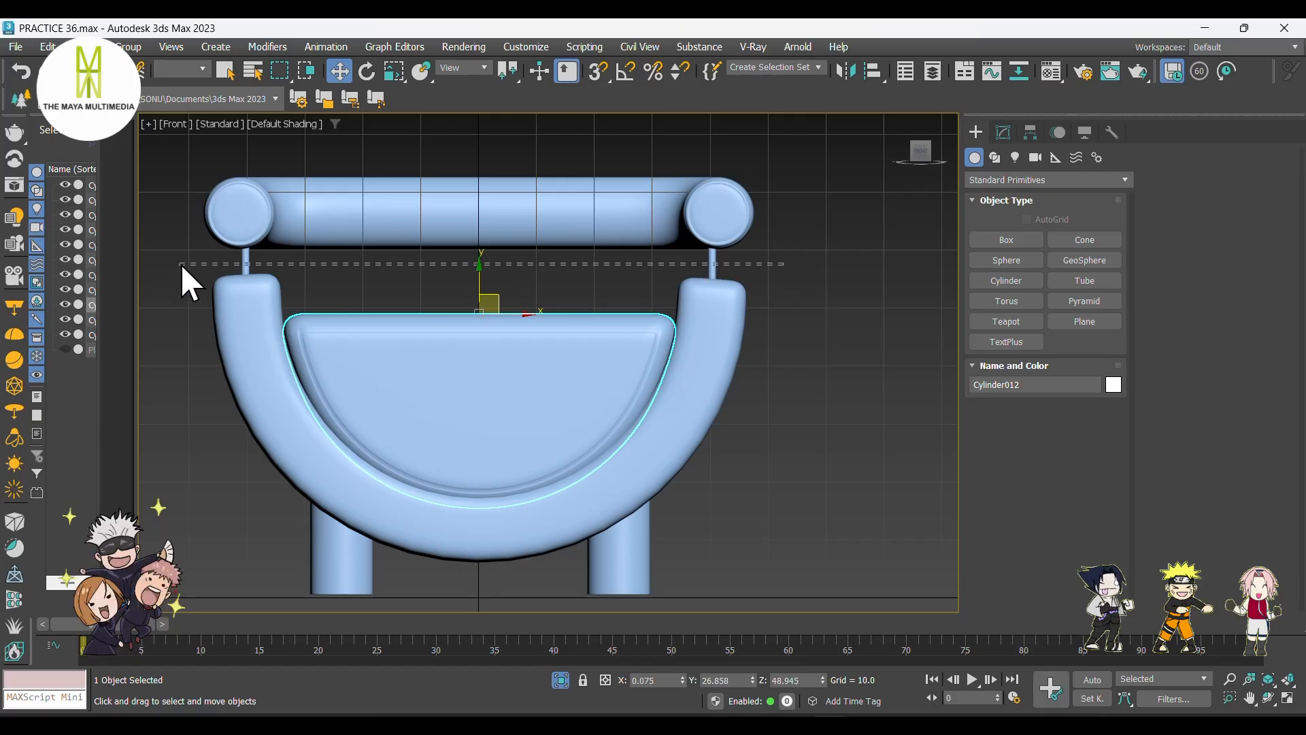
drag(181, 263, 183, 276)
key(p)
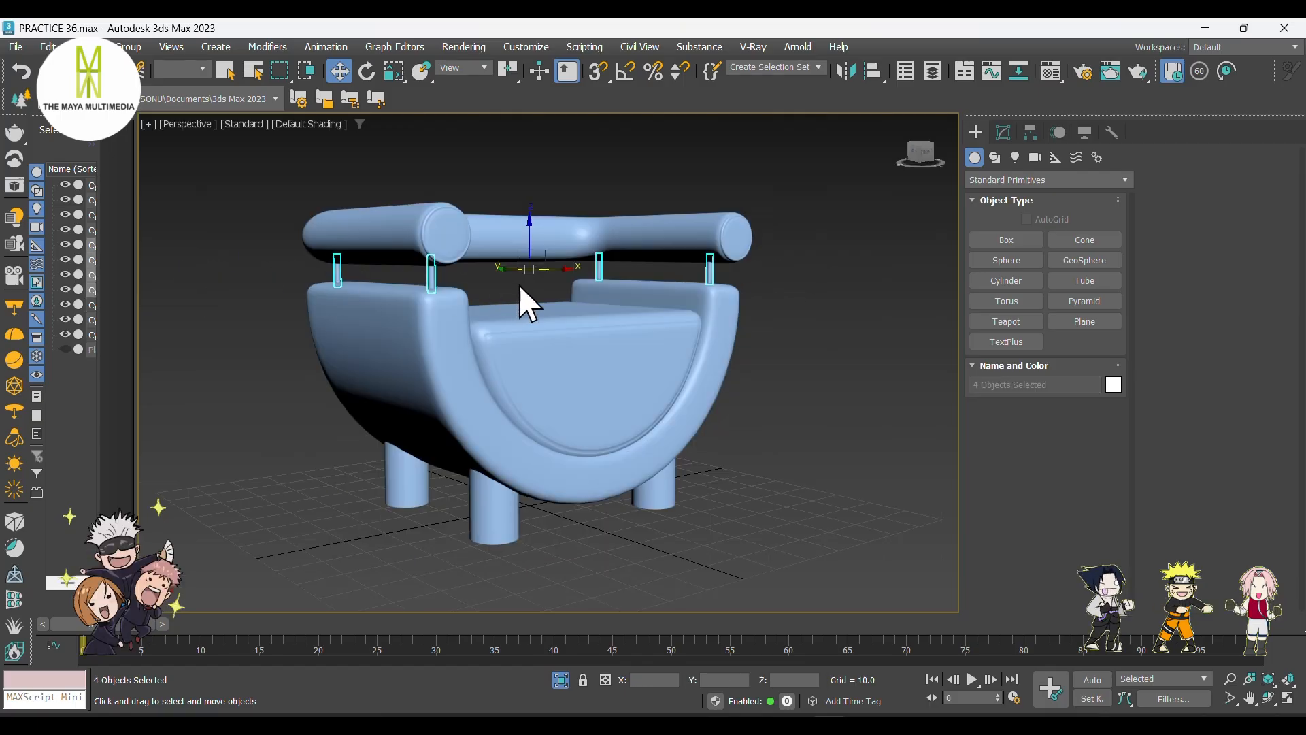
scroll(586, 292, up, 3)
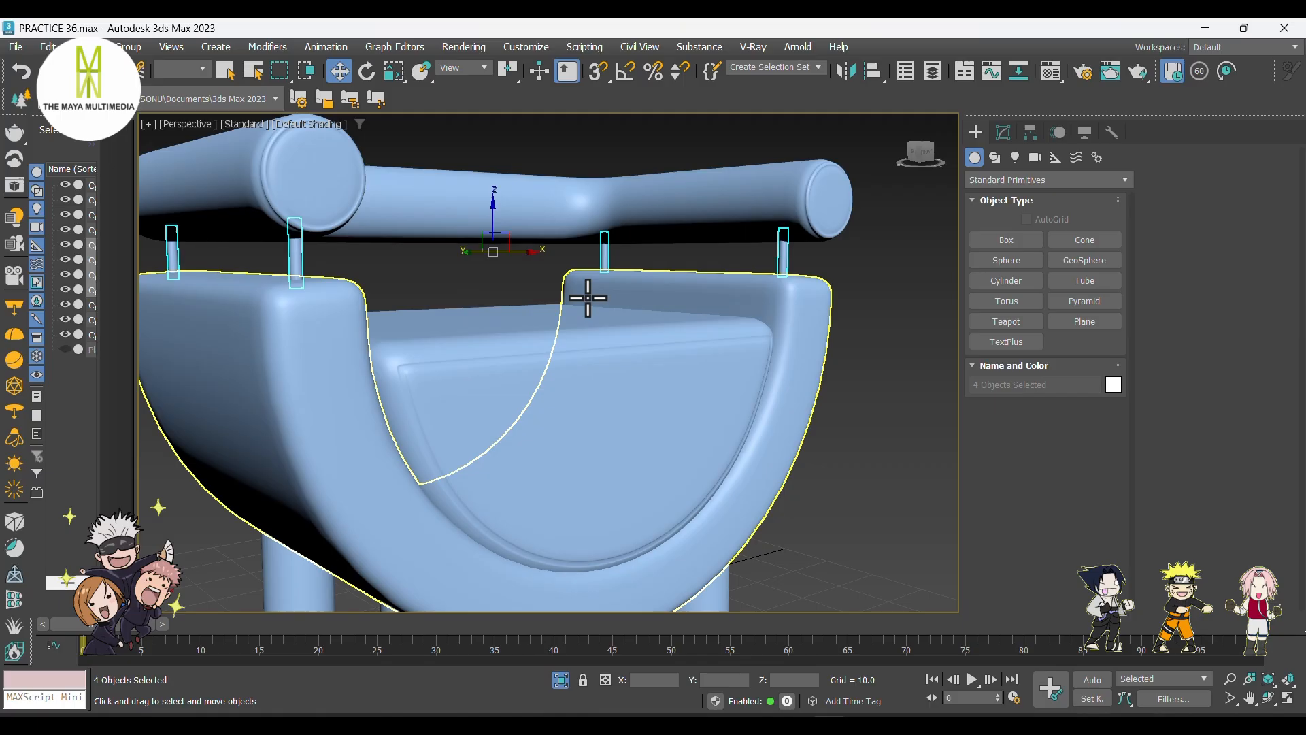
scroll(586, 292, down, 2)
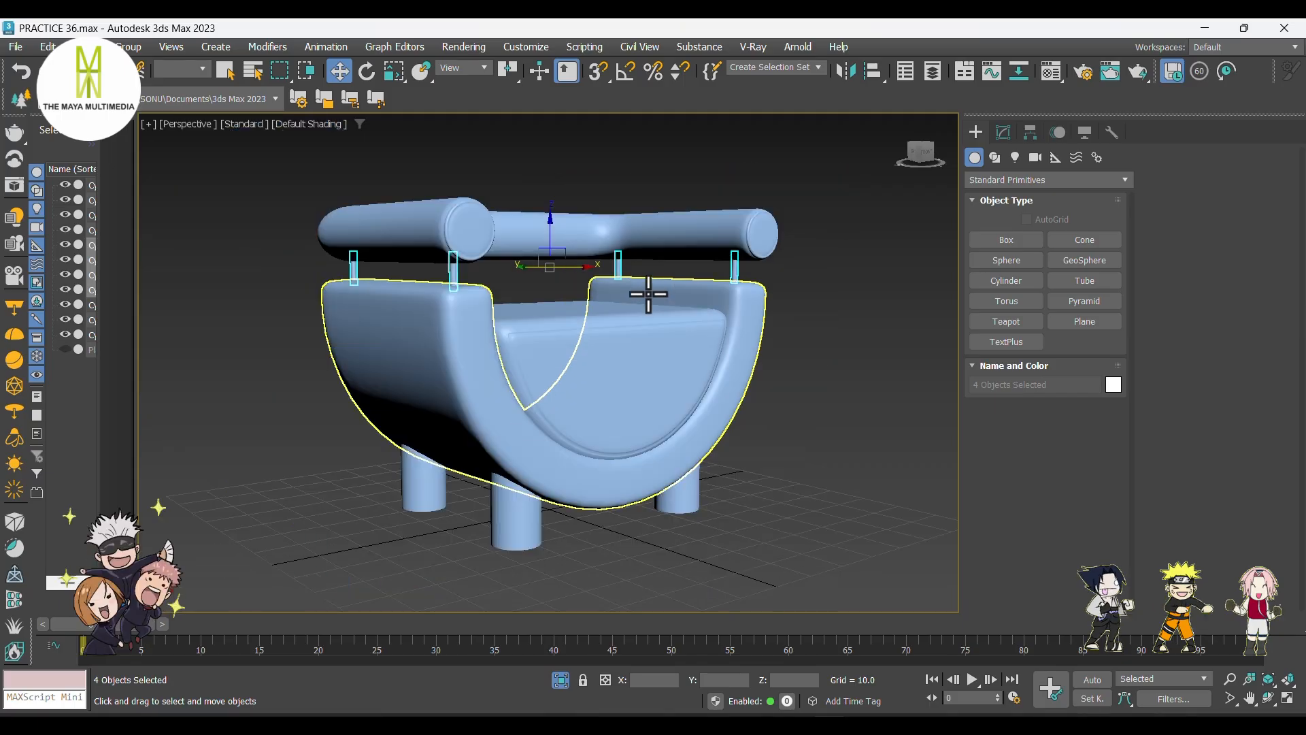
click(1003, 133)
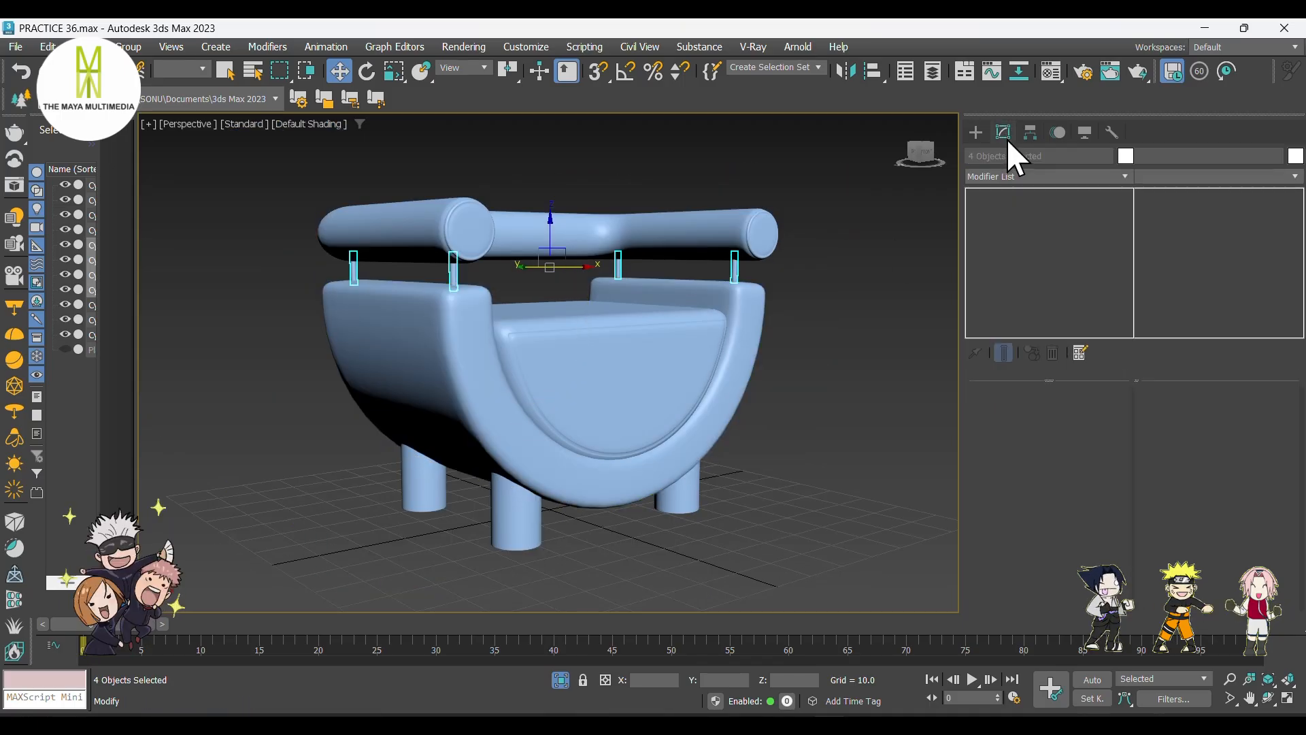
click(1014, 176)
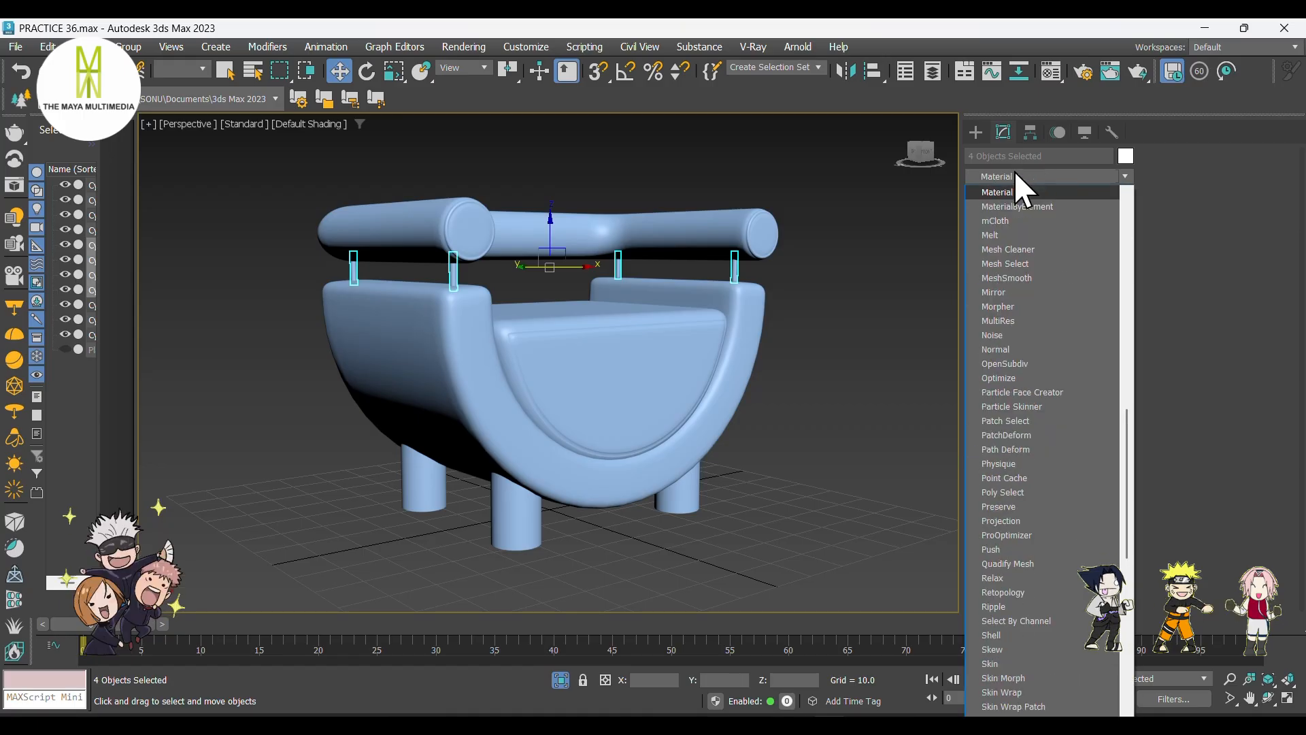
key(Return)
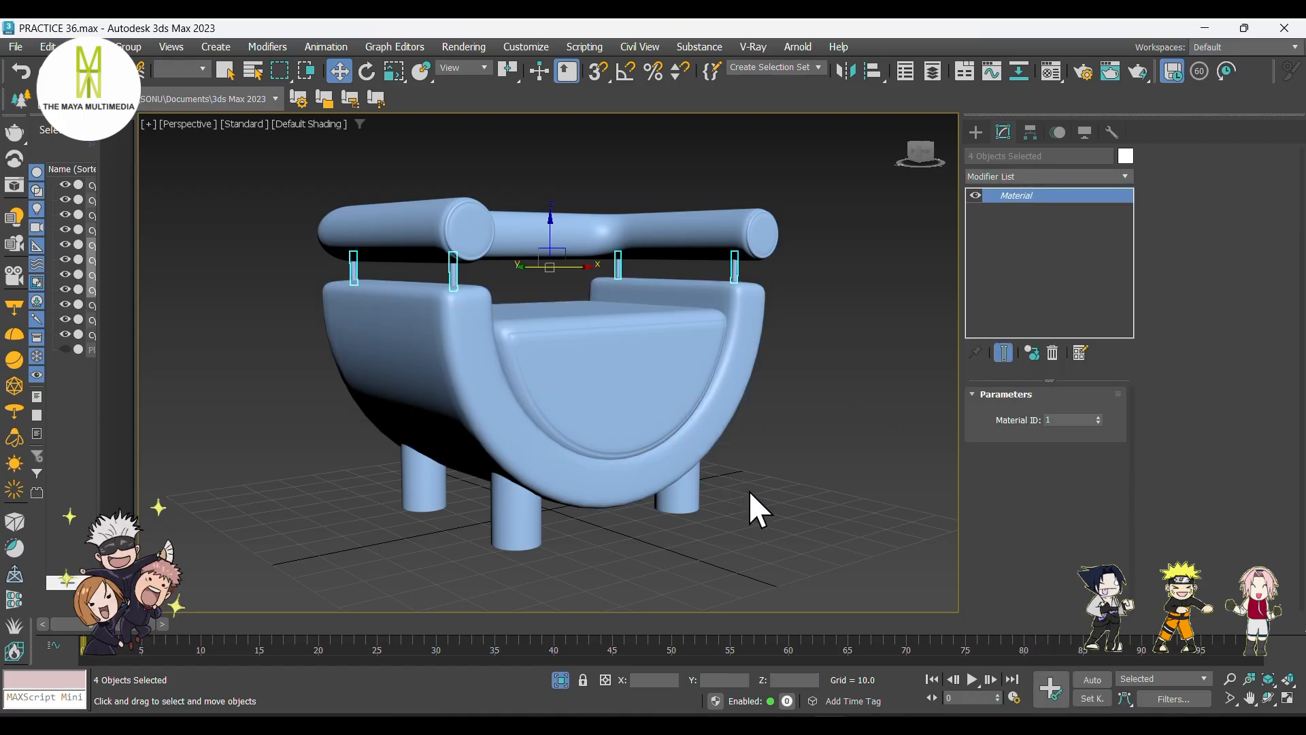
- Add a Material modifier with material ID 2 to the seven remaining chair parts: body, seat, legs and armrest rail
key(f)
scroll(728, 484, down, 2)
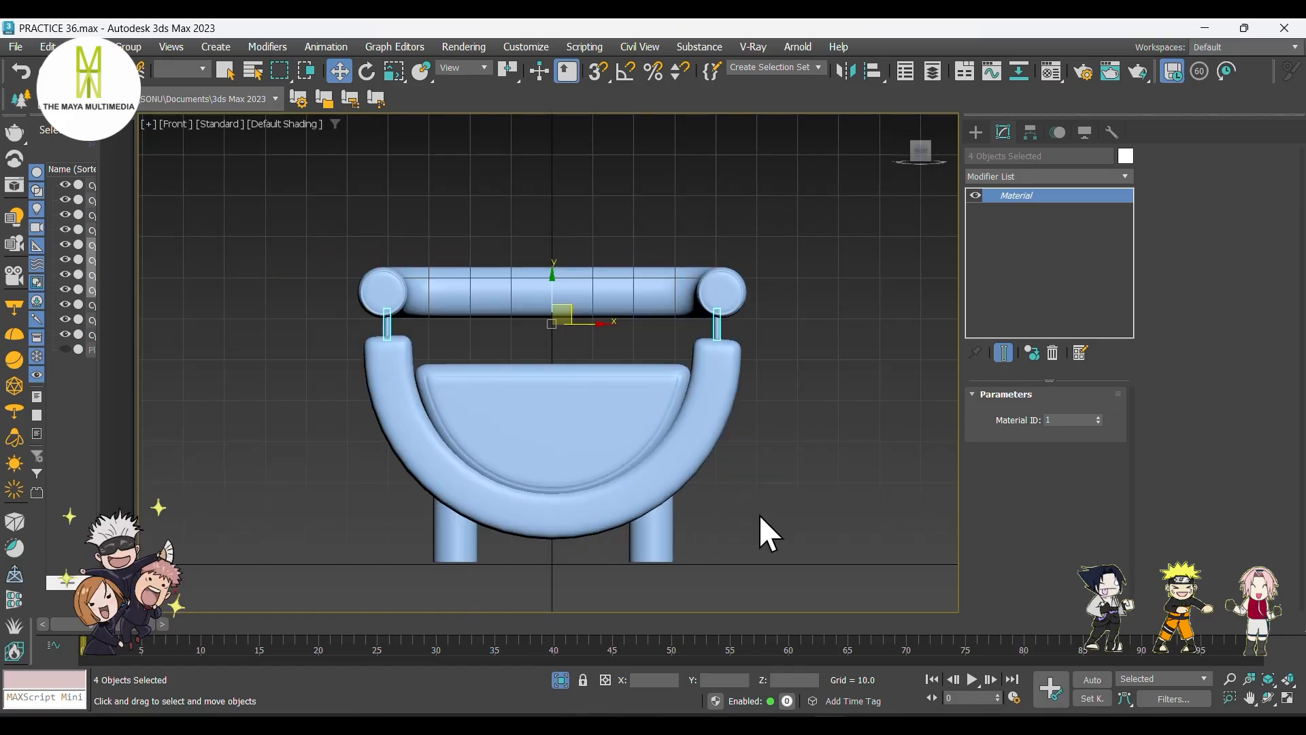
drag(317, 366, 300, 349)
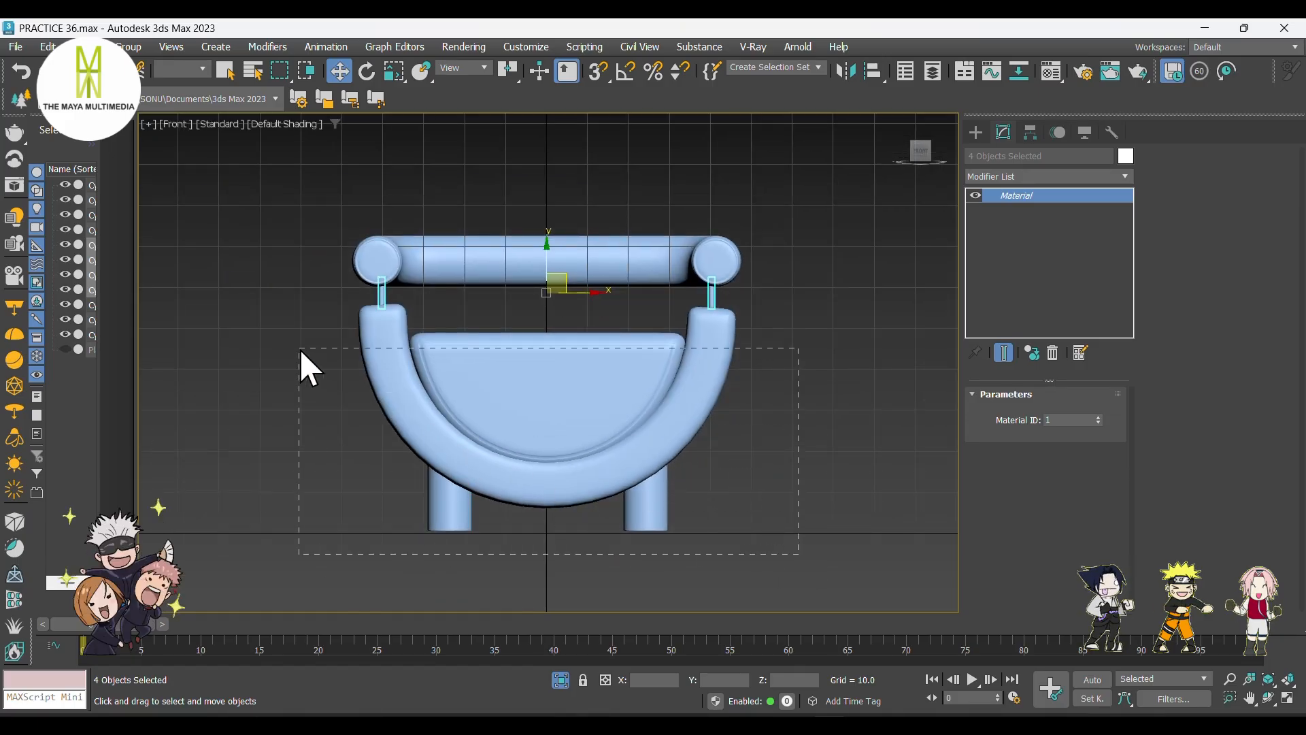
ctrl+click(497, 255)
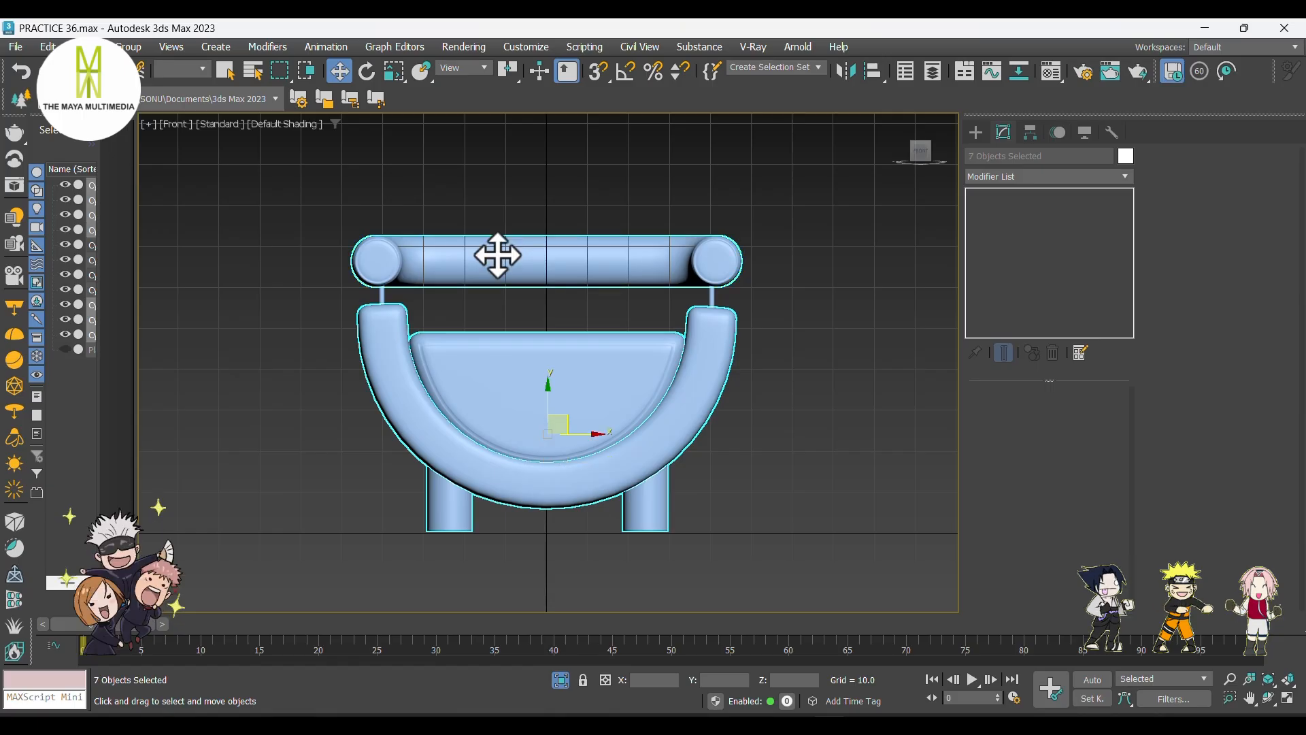
key(p)
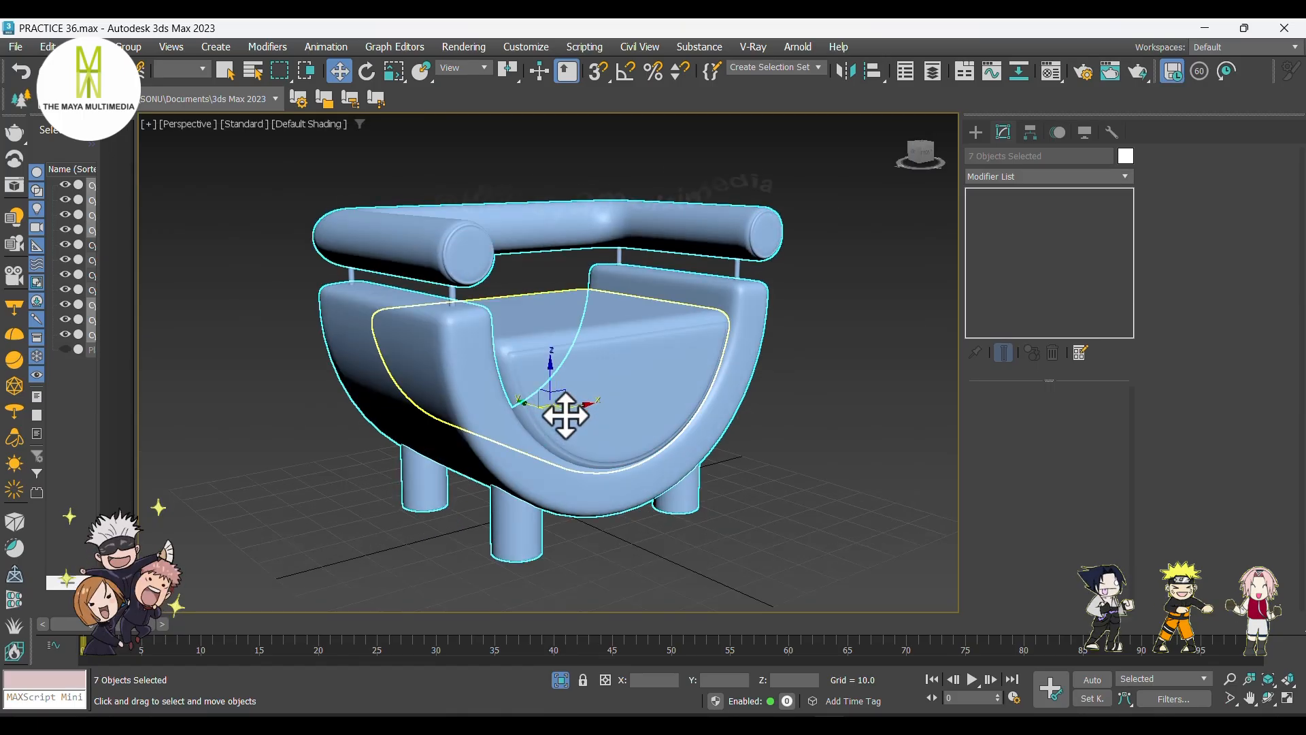
alt+middle_drag(612, 437, 706, 388)
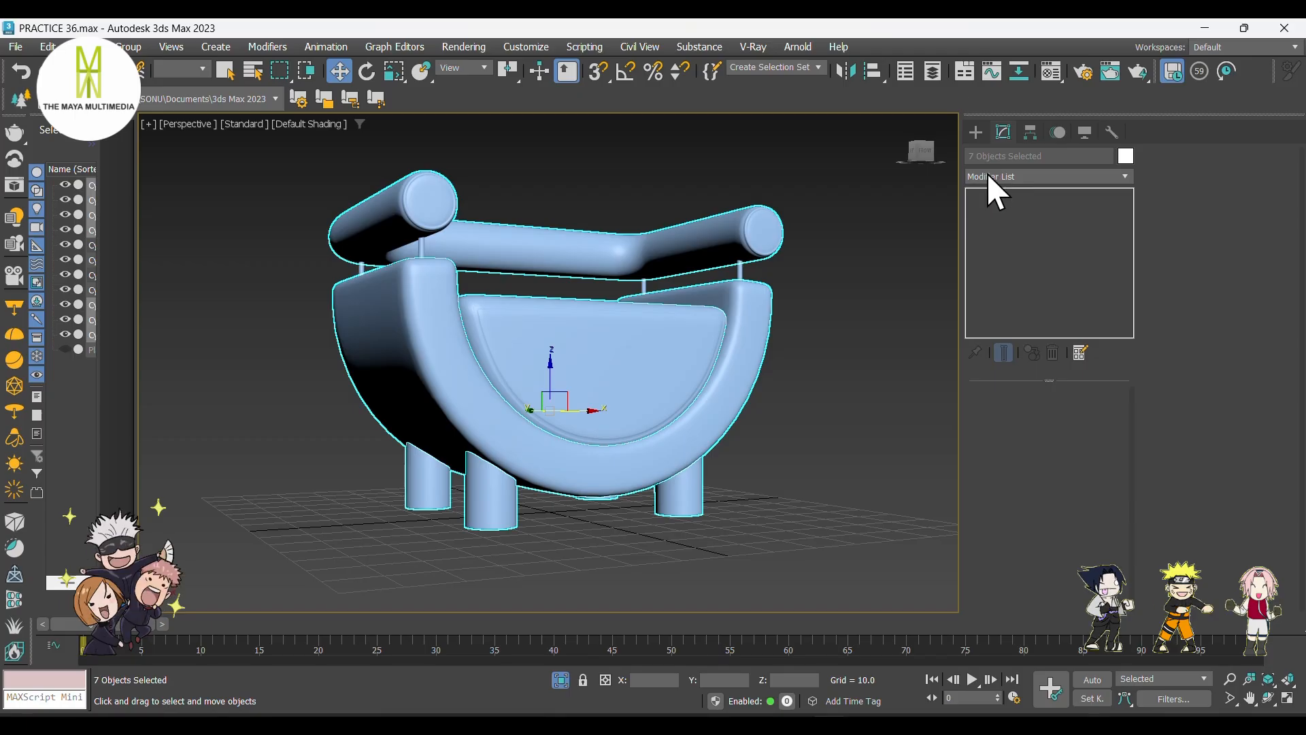
click(990, 176)
scroll(994, 172, down, 5)
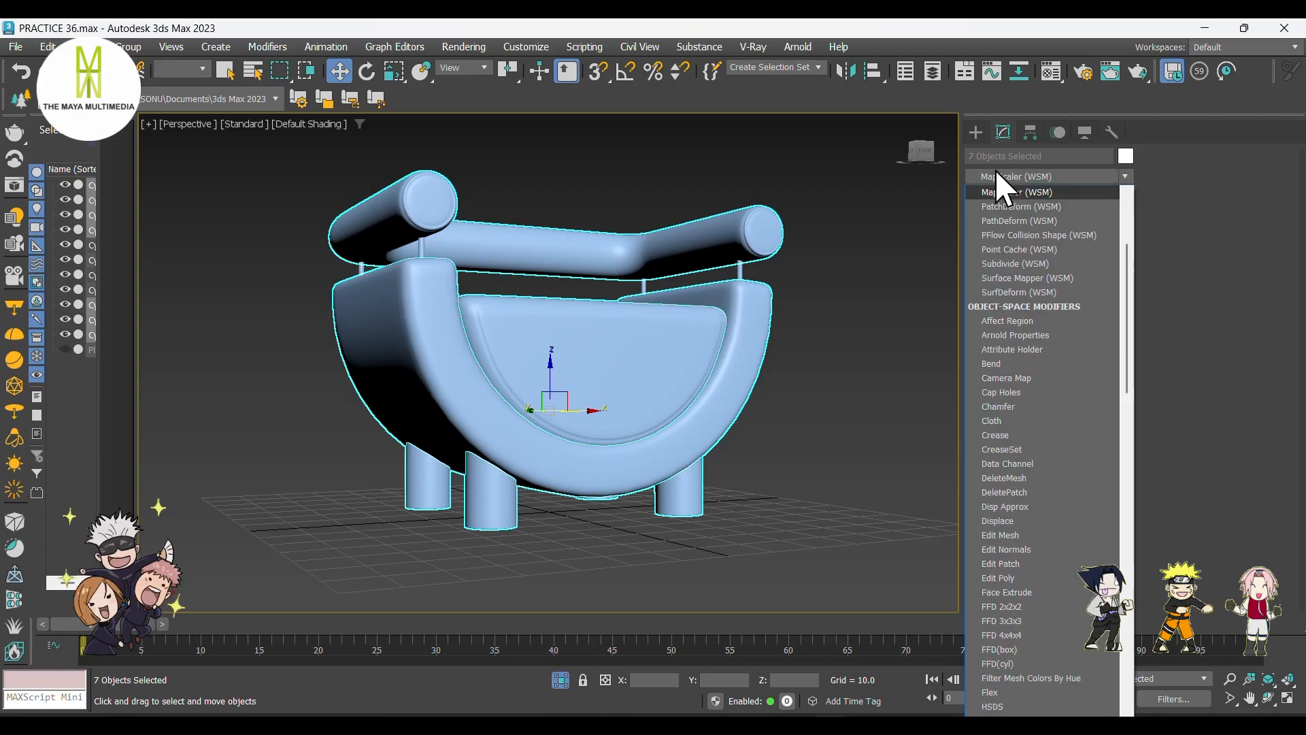
key(m)
key(m)
key(Return)
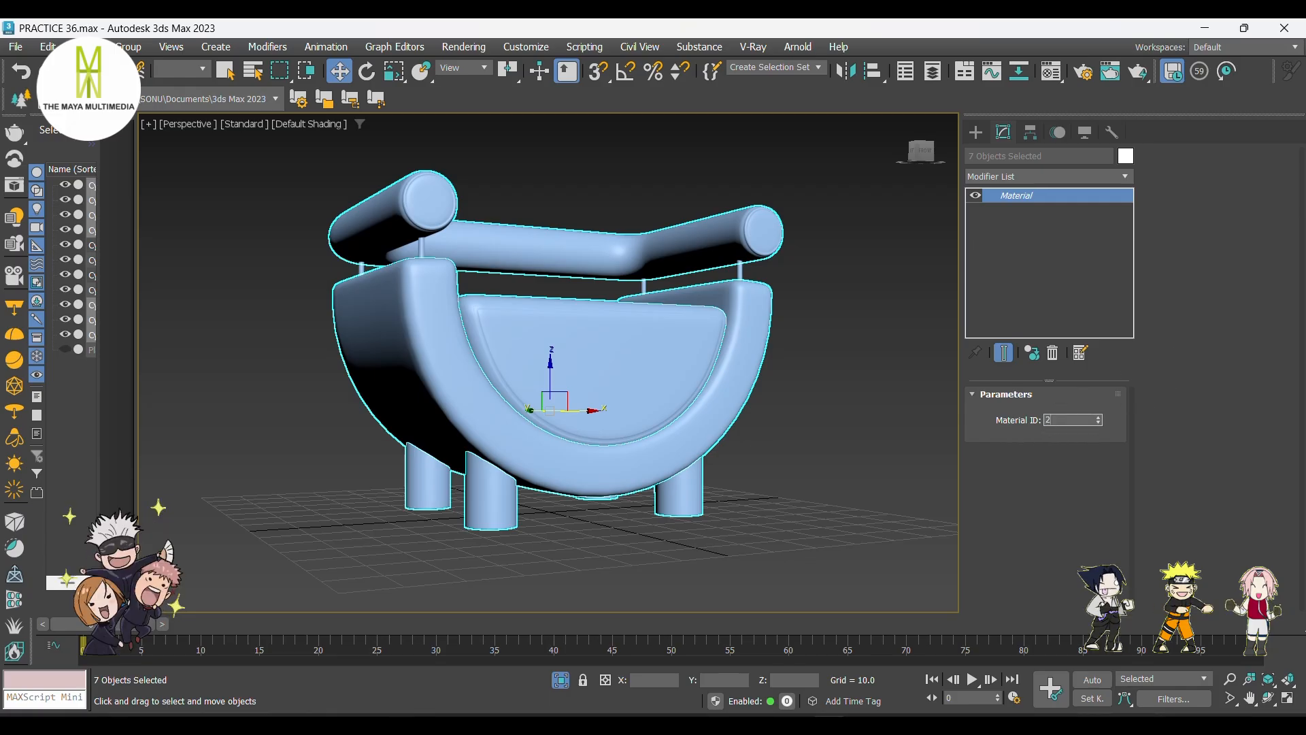
click(877, 450)
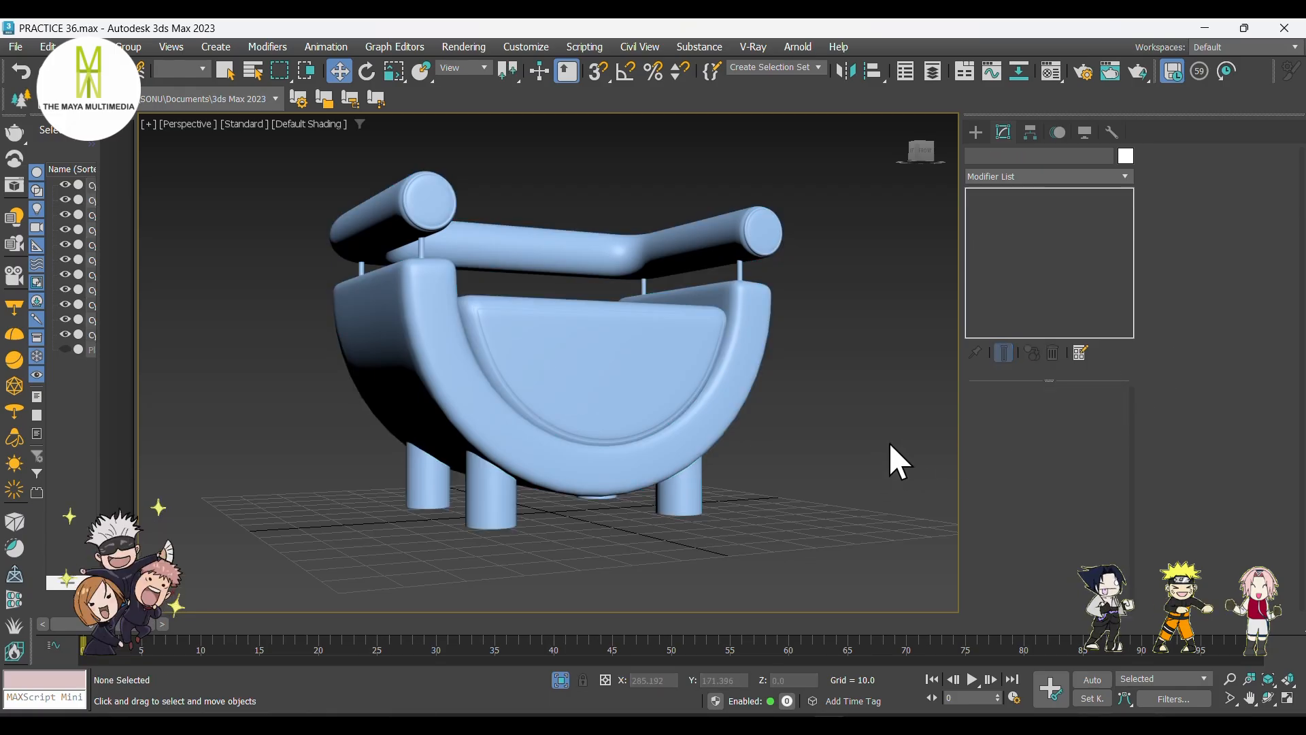
- Change the first material slot to a Multi/Sub-Object material, discarding the old material
alt+middle_drag(808, 504, 928, 282)
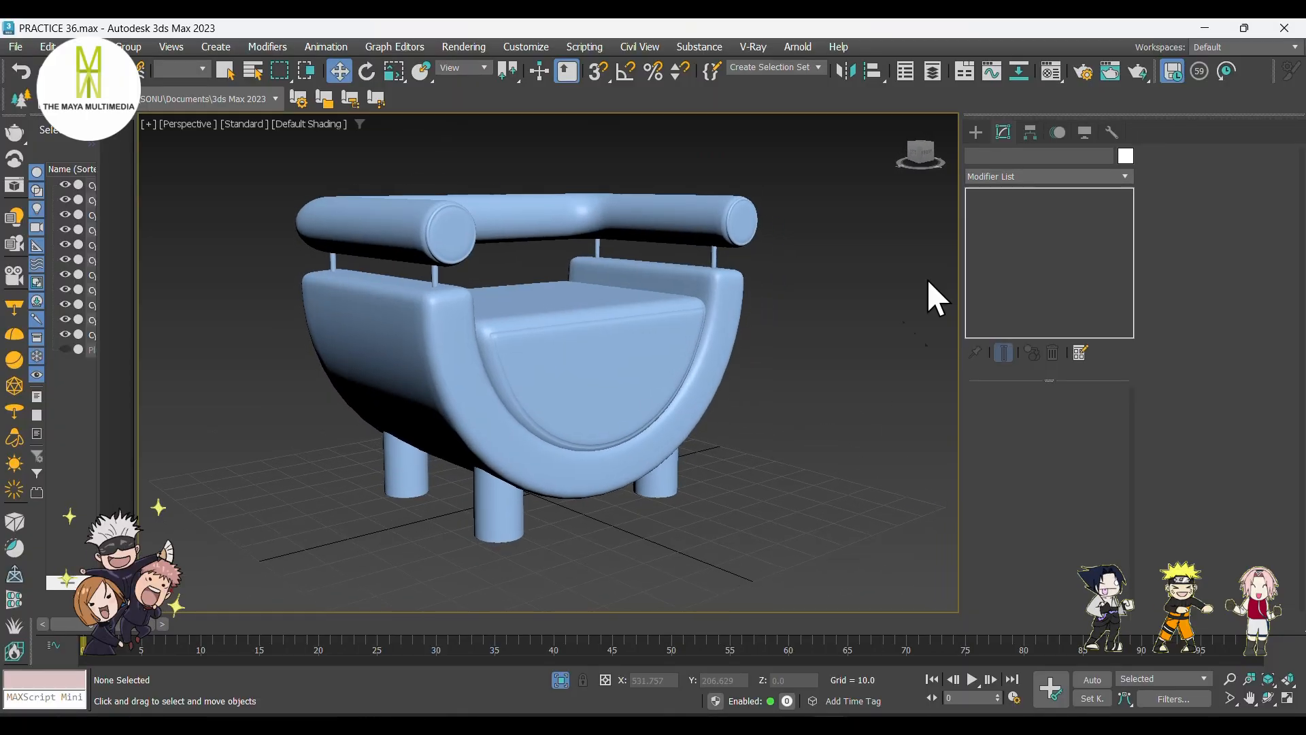
click(1051, 73)
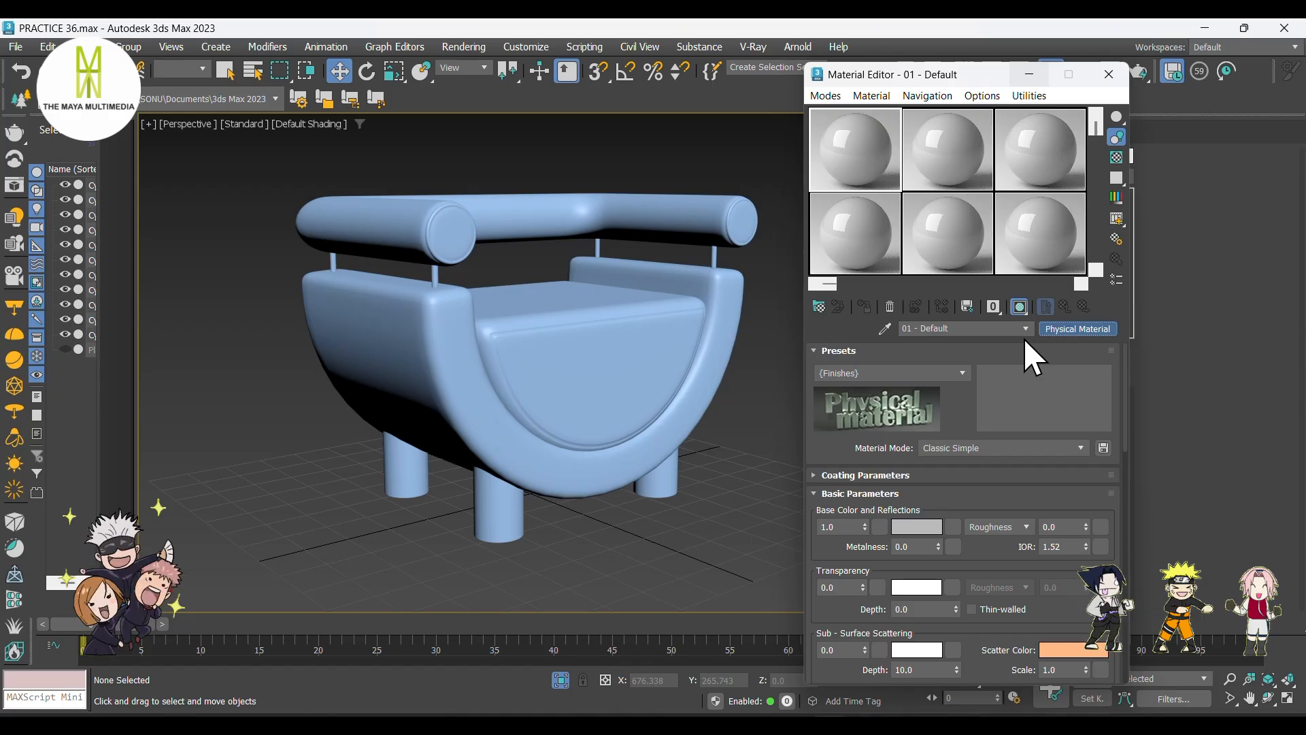
click(1050, 329)
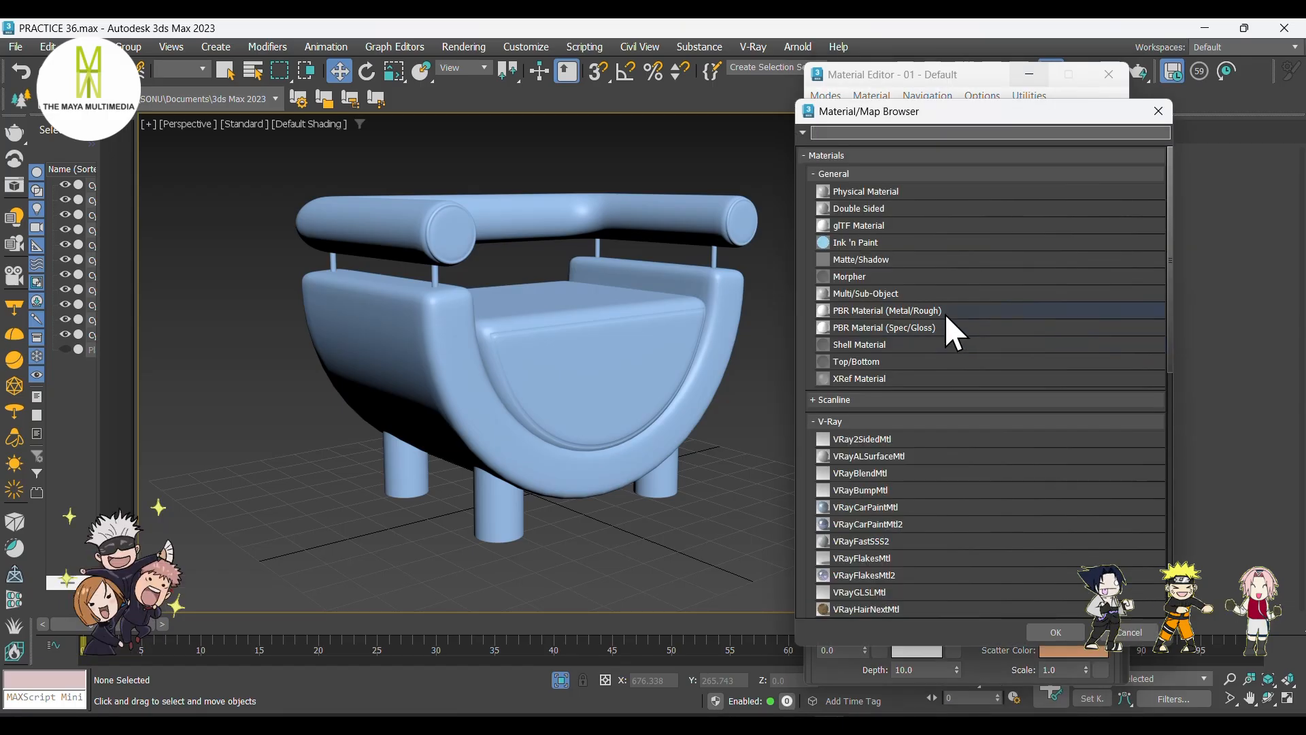
click(888, 294)
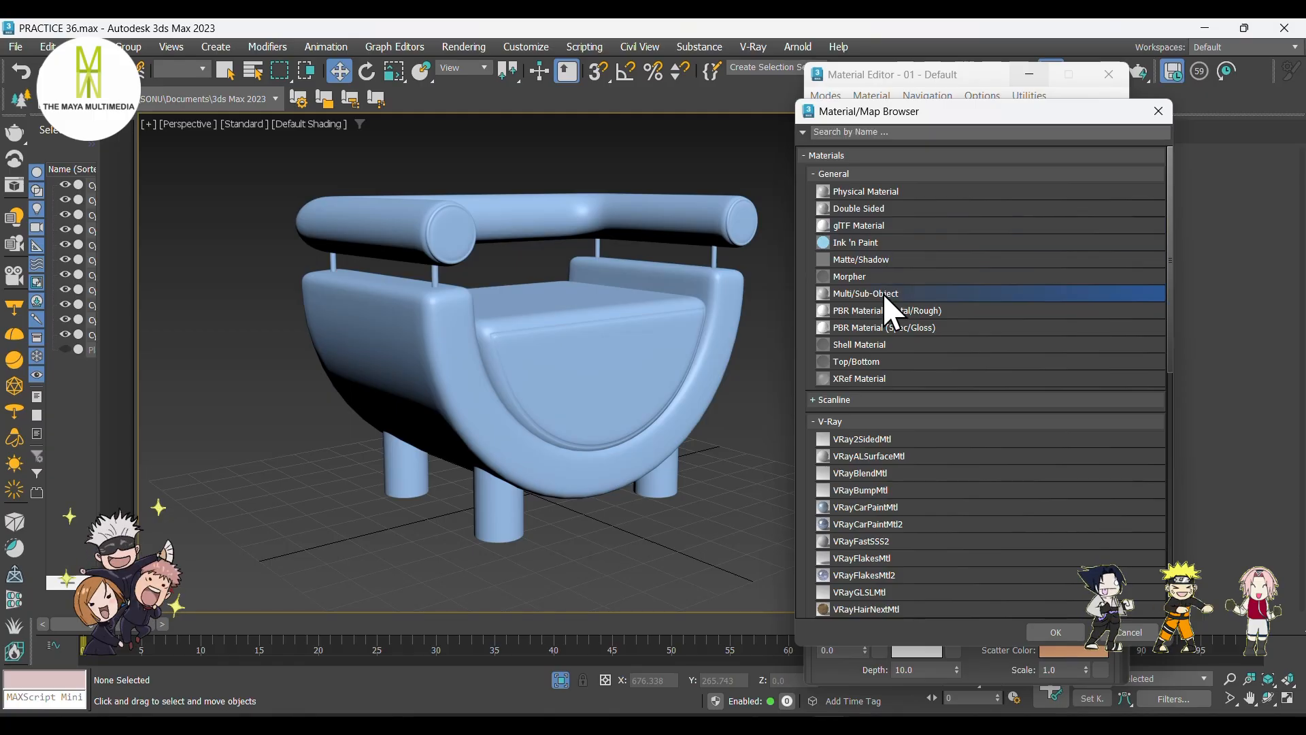
click(1058, 632)
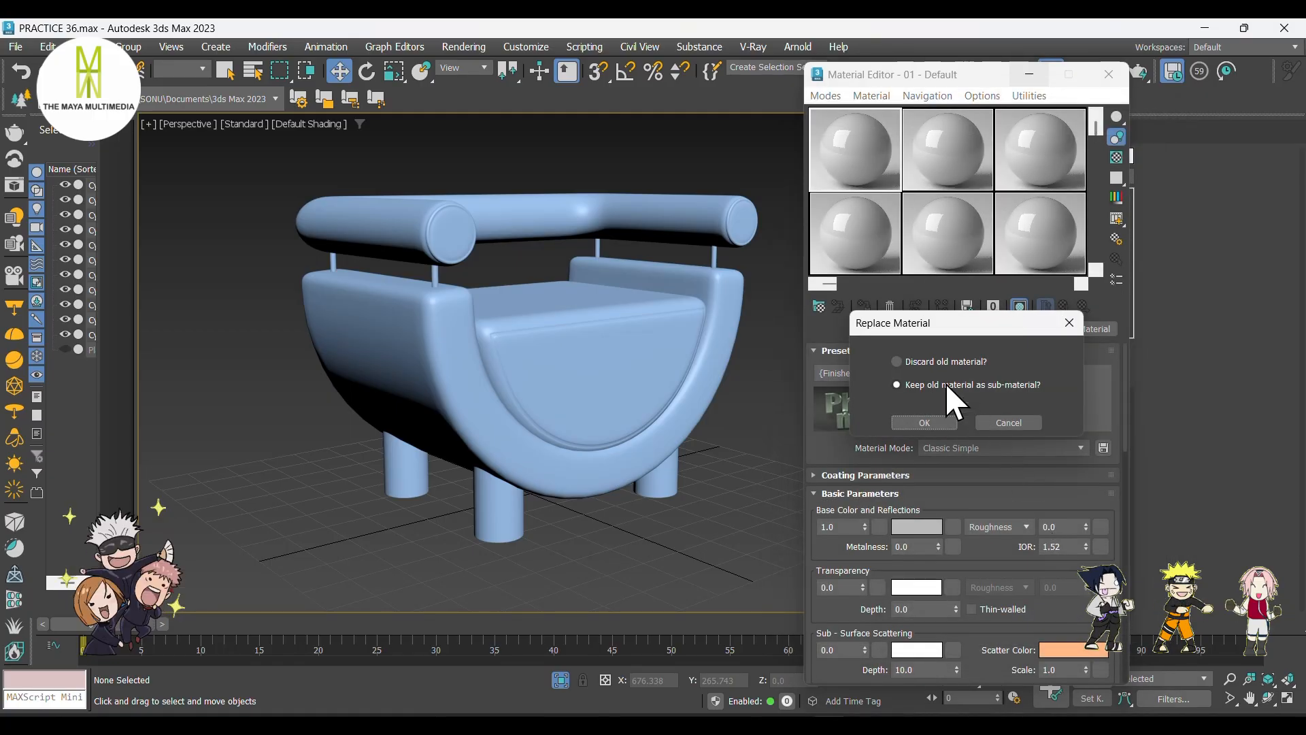
click(920, 362)
click(933, 420)
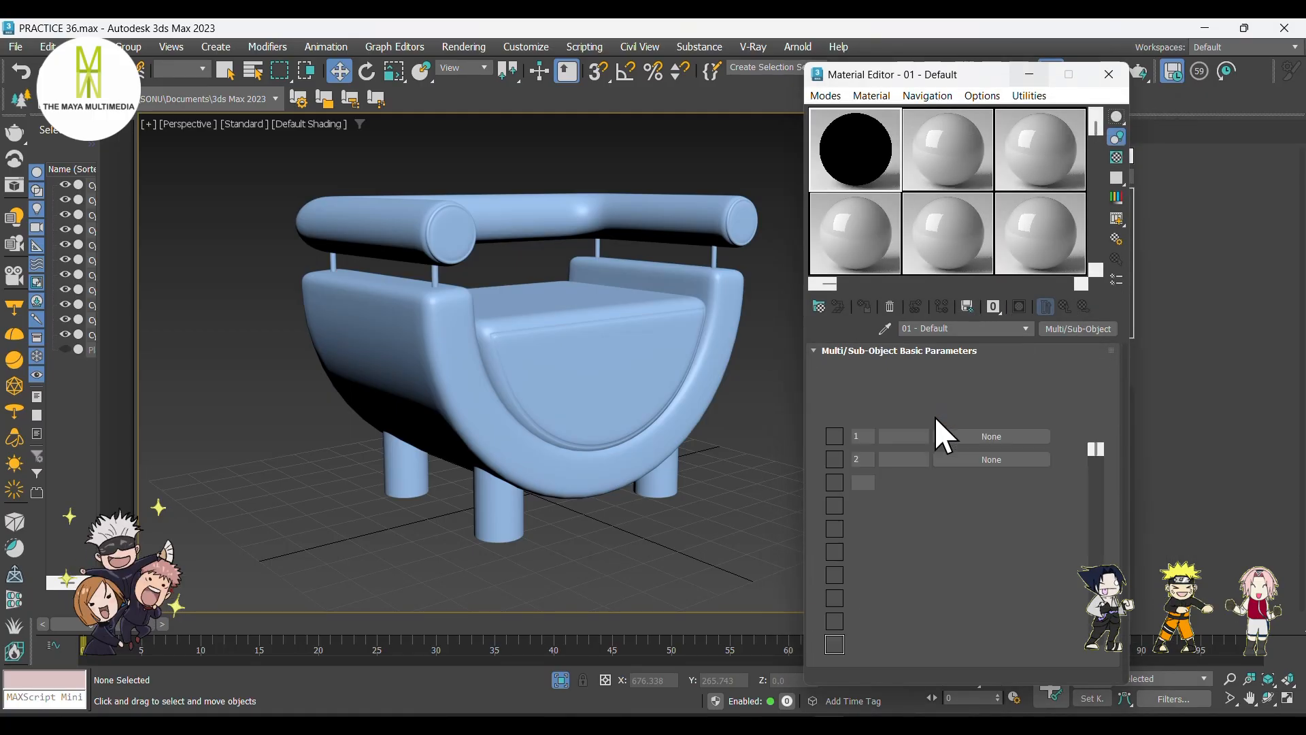
- Assign a VRayMtl to sub-material 1 of the Multi/Sub-Object material
click(989, 435)
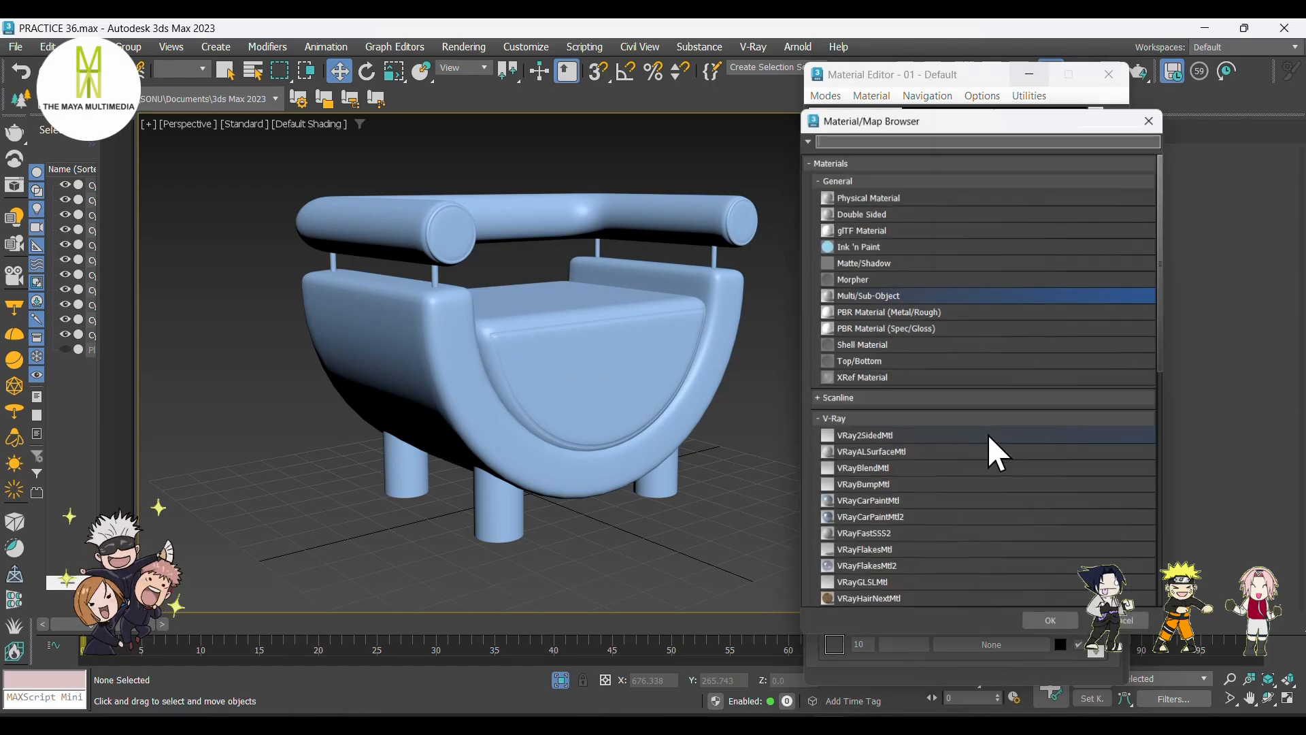
scroll(898, 436, down, 3)
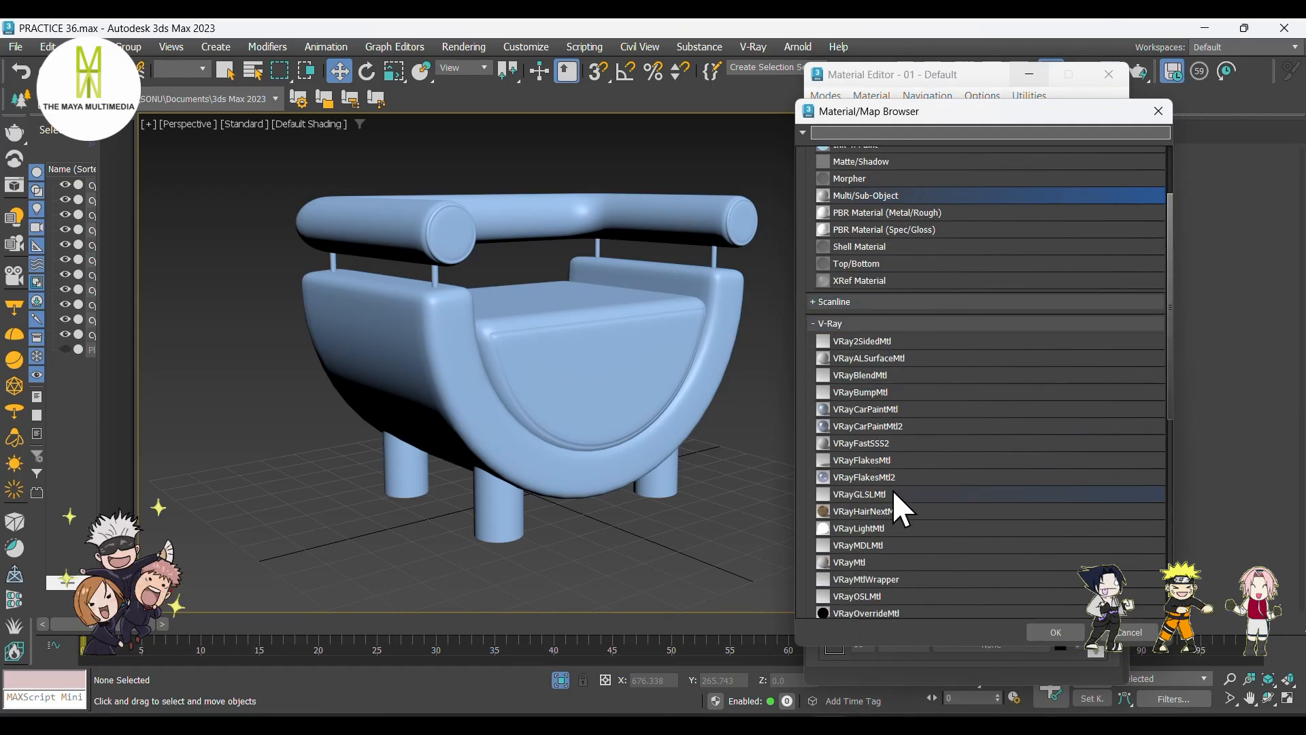
click(892, 562)
click(1055, 632)
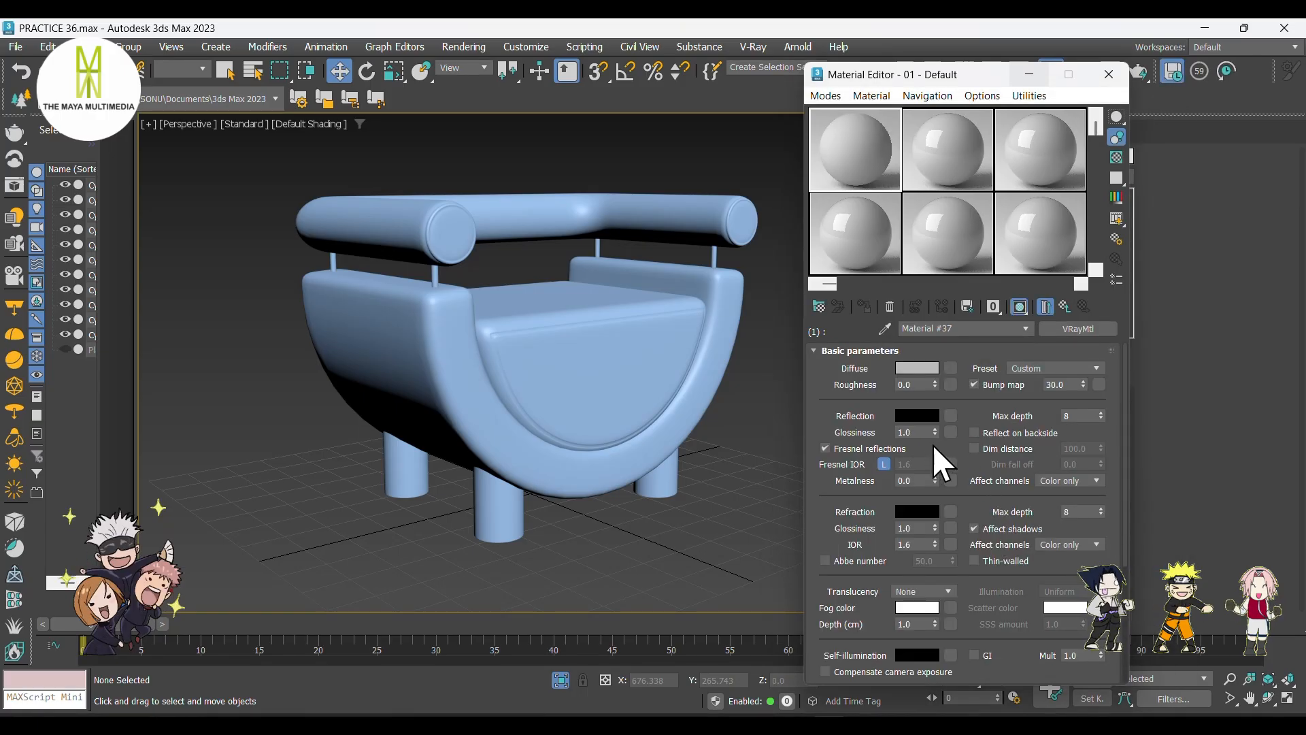
- Set the diffuse color of the VRayMtl in sub-material 1 to black
click(916, 369)
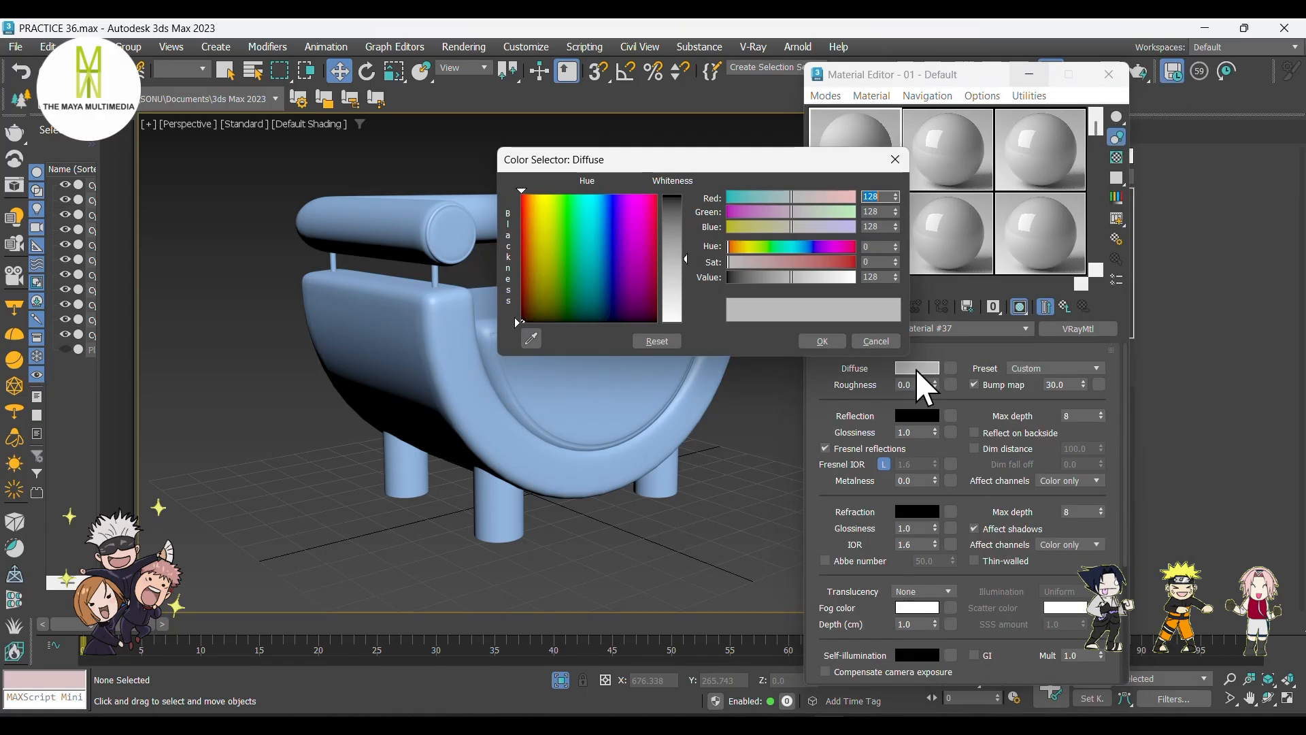
drag(790, 276, 713, 283)
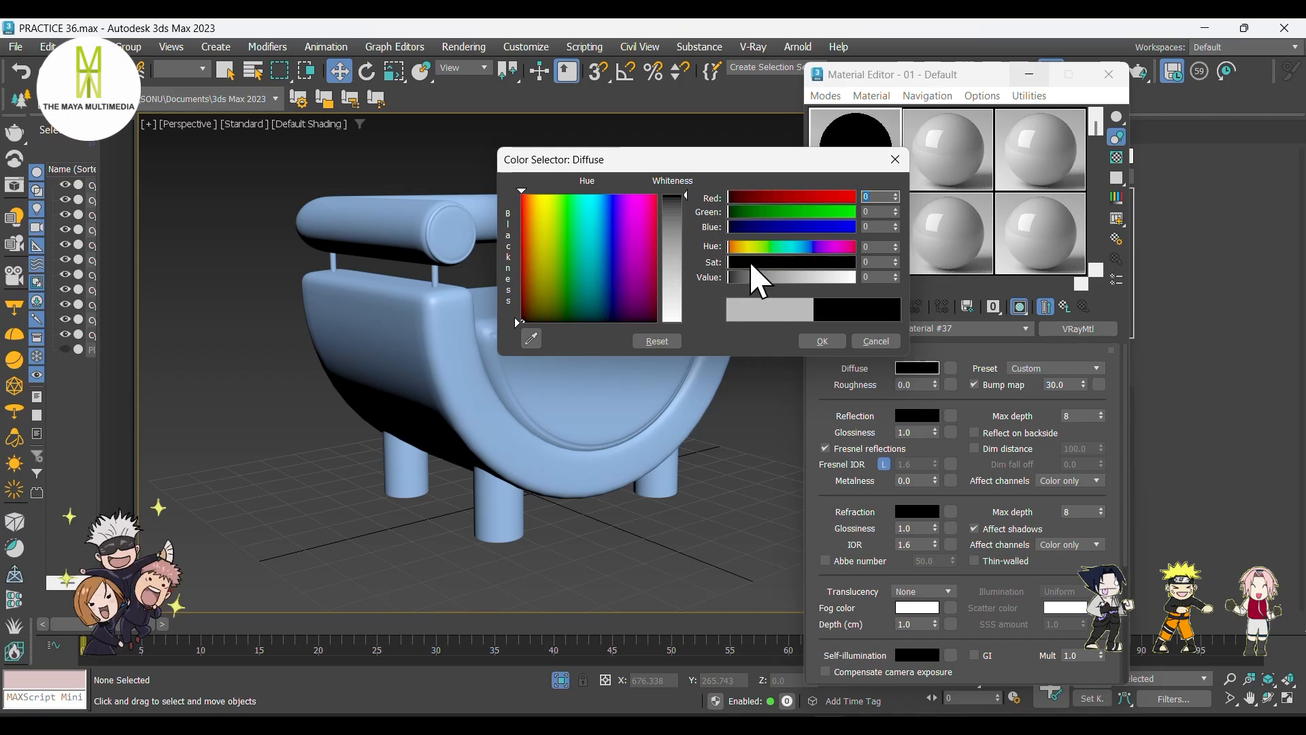
click(818, 340)
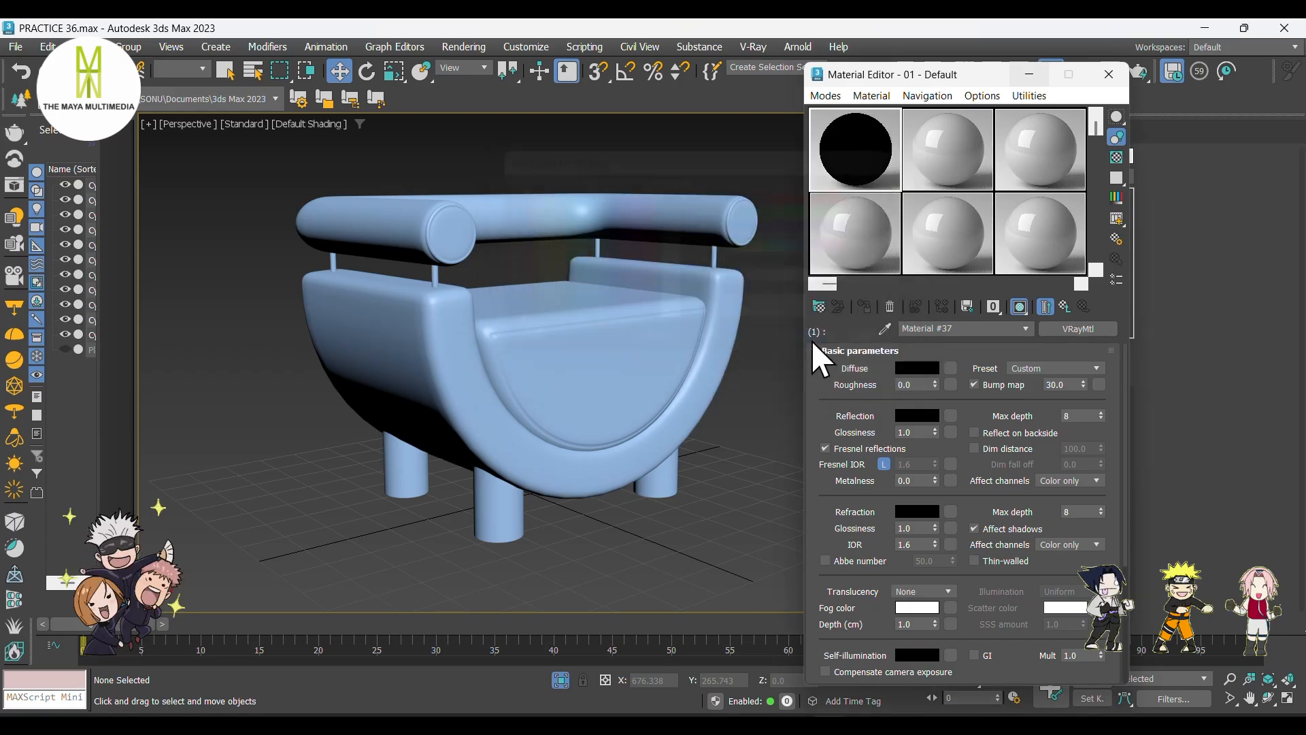
- Set the reflection color to golden yellow (RGB about 255, 197, 39) and the unlocked Fresnel IOR to 18
click(917, 416)
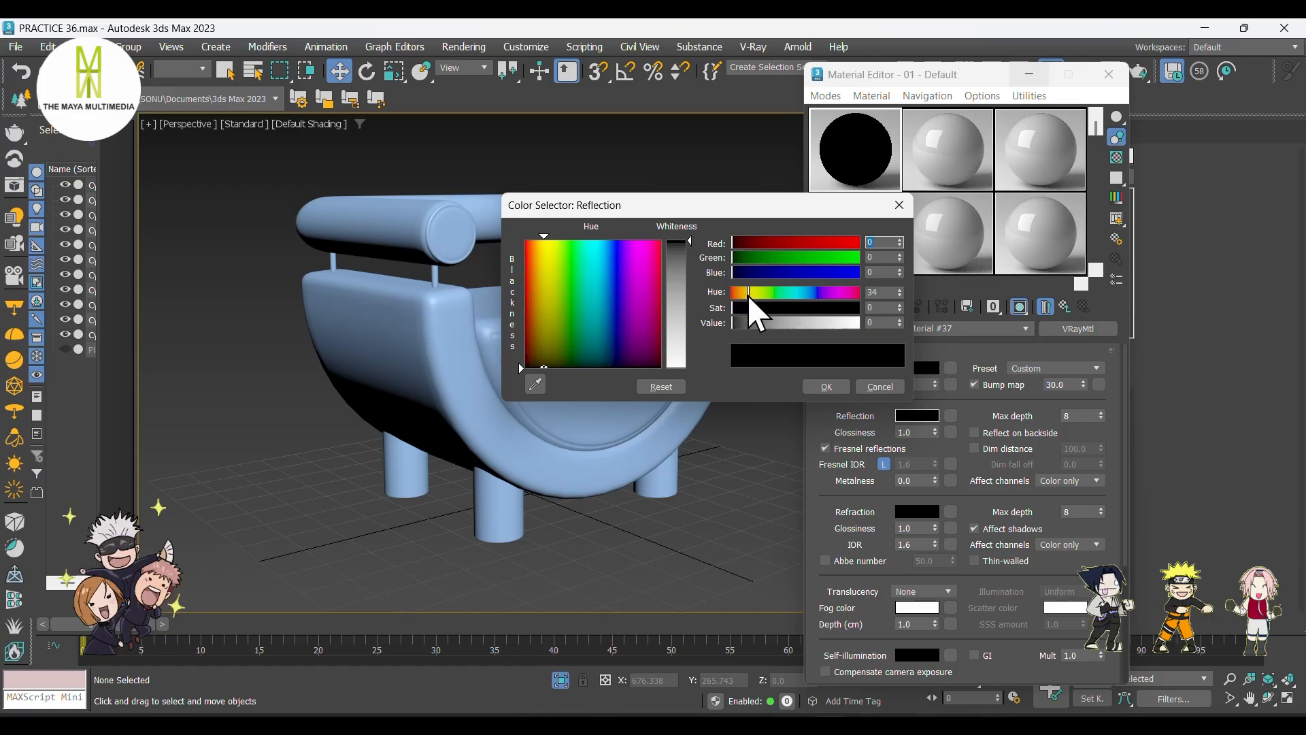
click(544, 250)
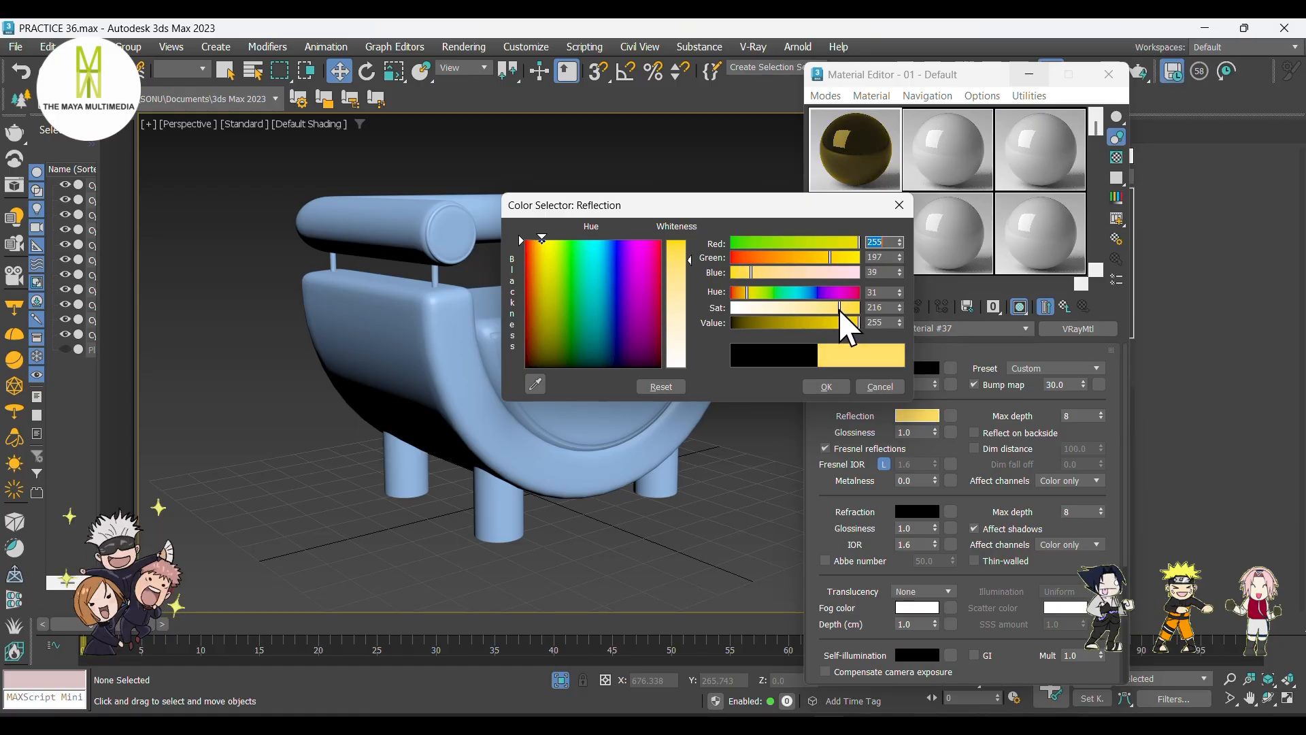
click(825, 388)
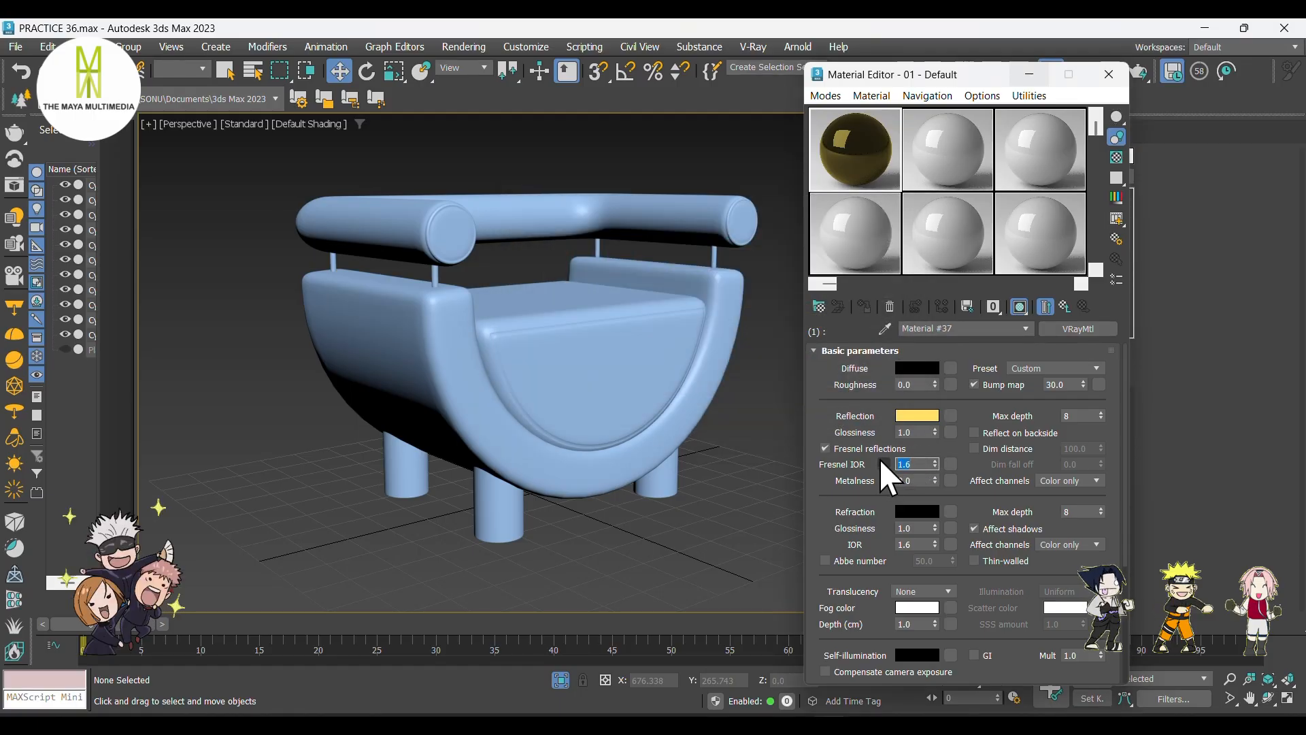
text(1)
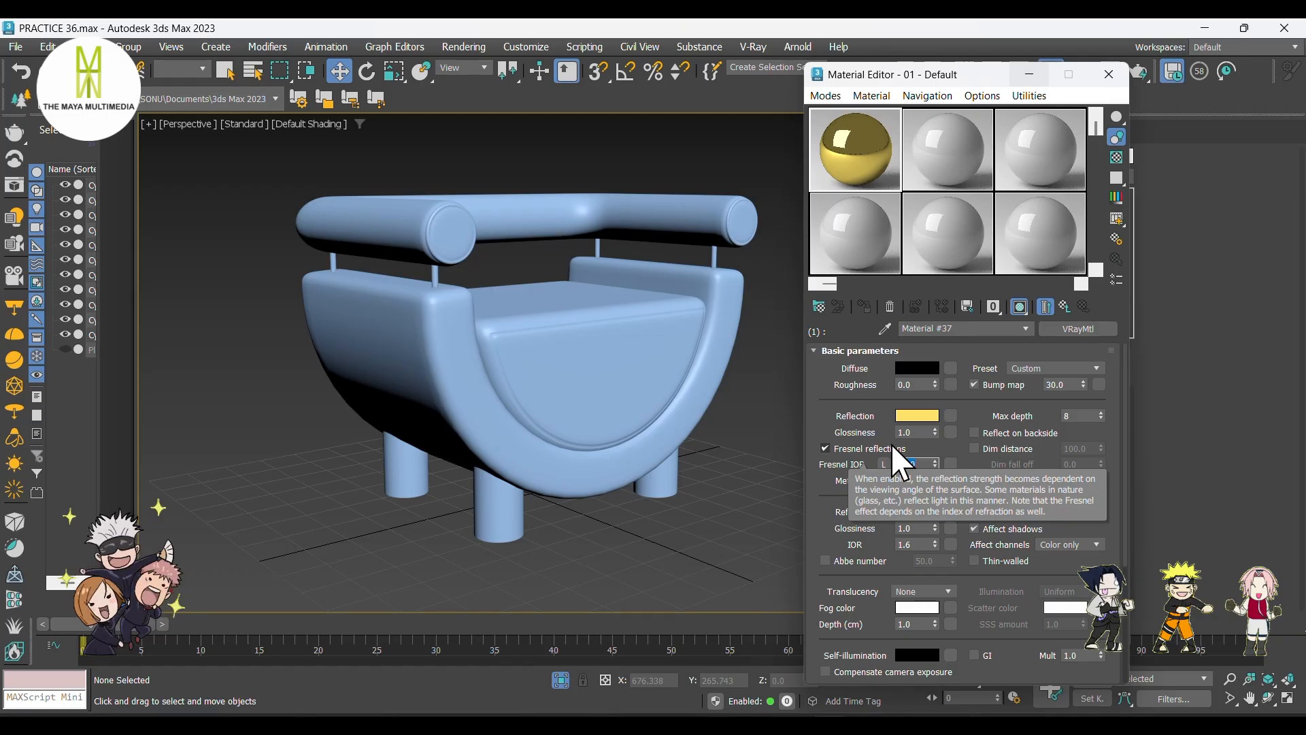
- Assign a VRayNormalMap to the material's bump map slot
click(1100, 383)
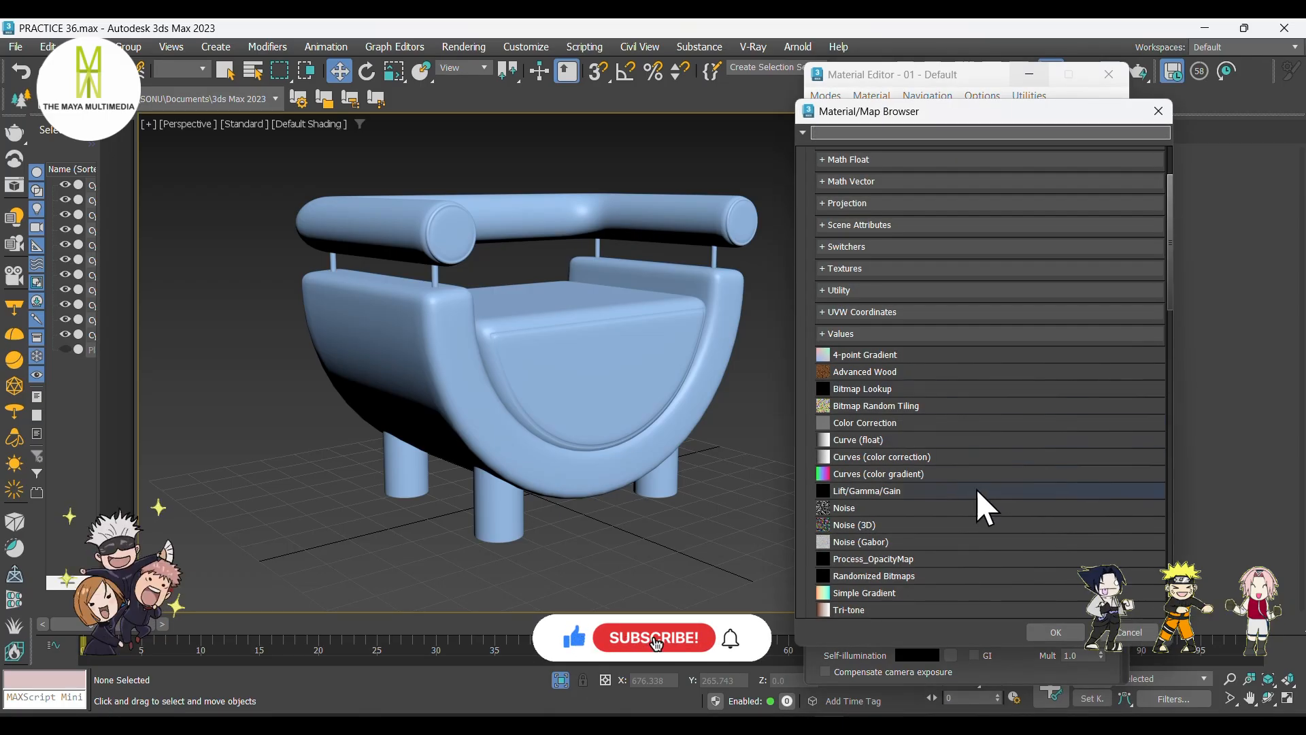
scroll(900, 549, down, 4)
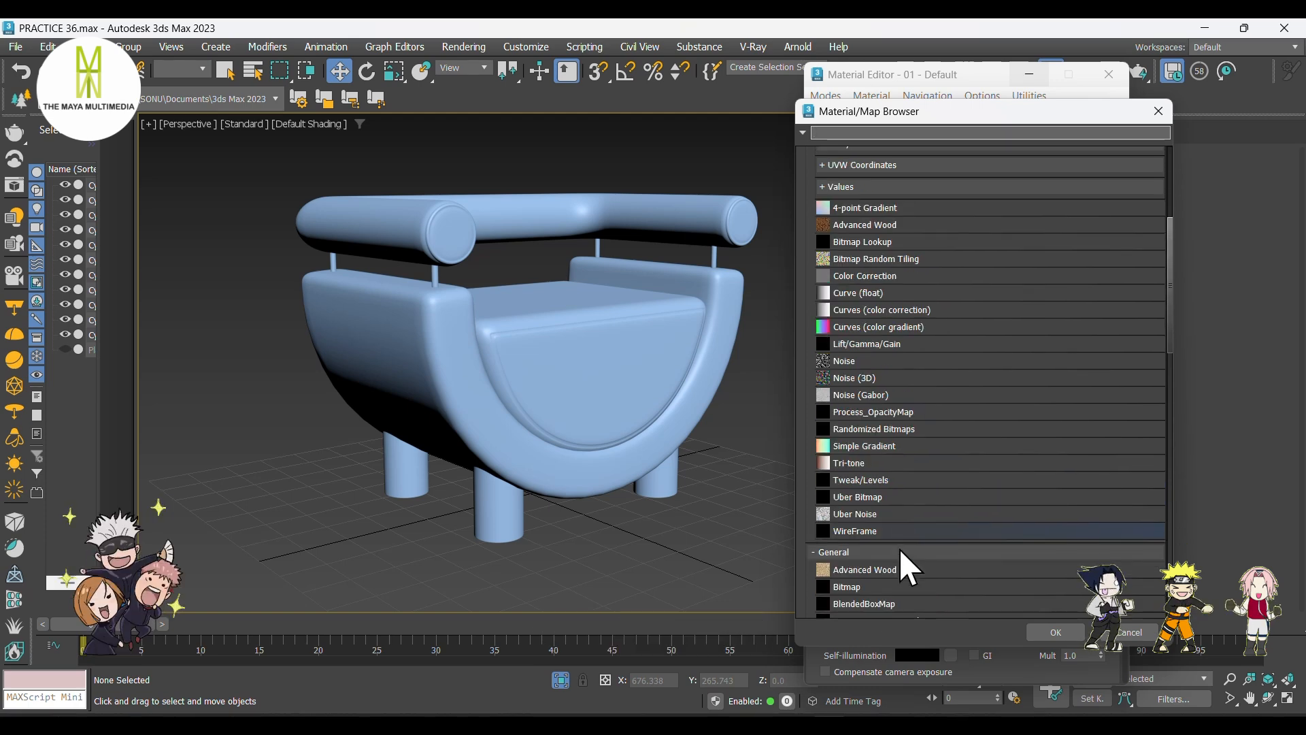
scroll(899, 548, down, 15)
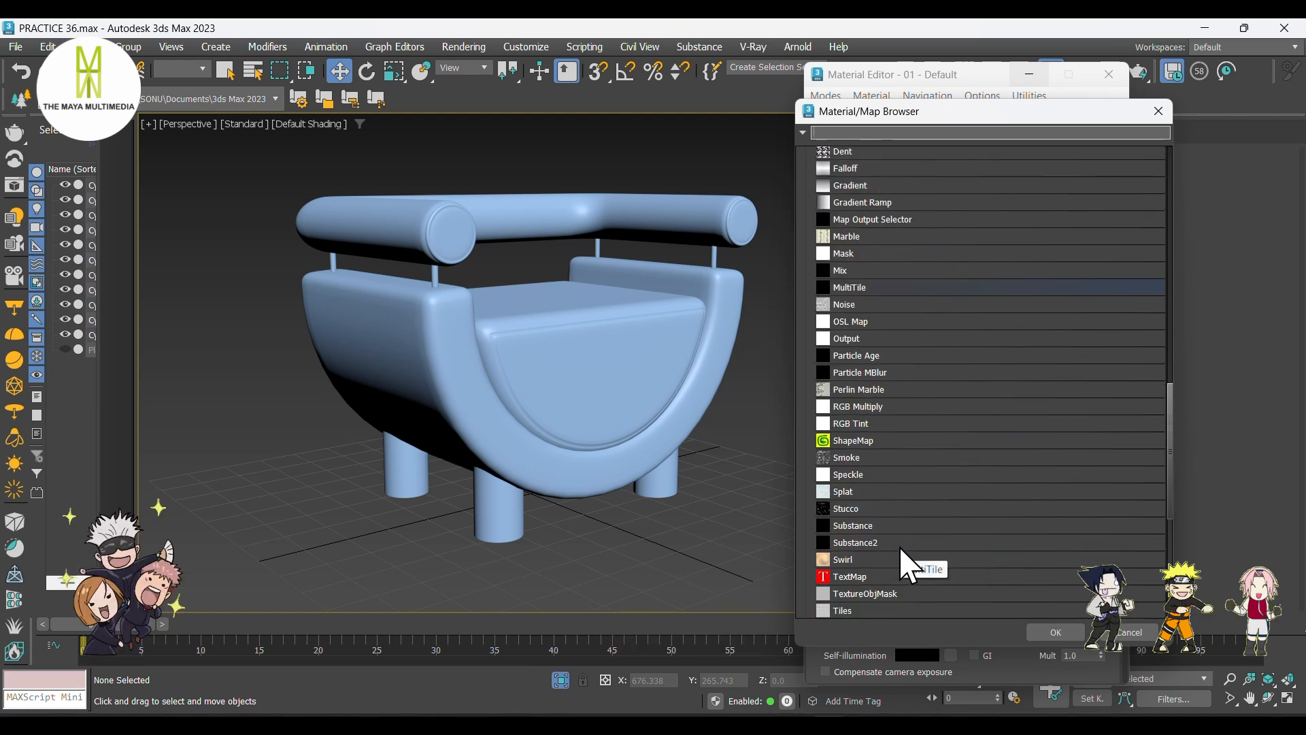
scroll(901, 552, down, 8)
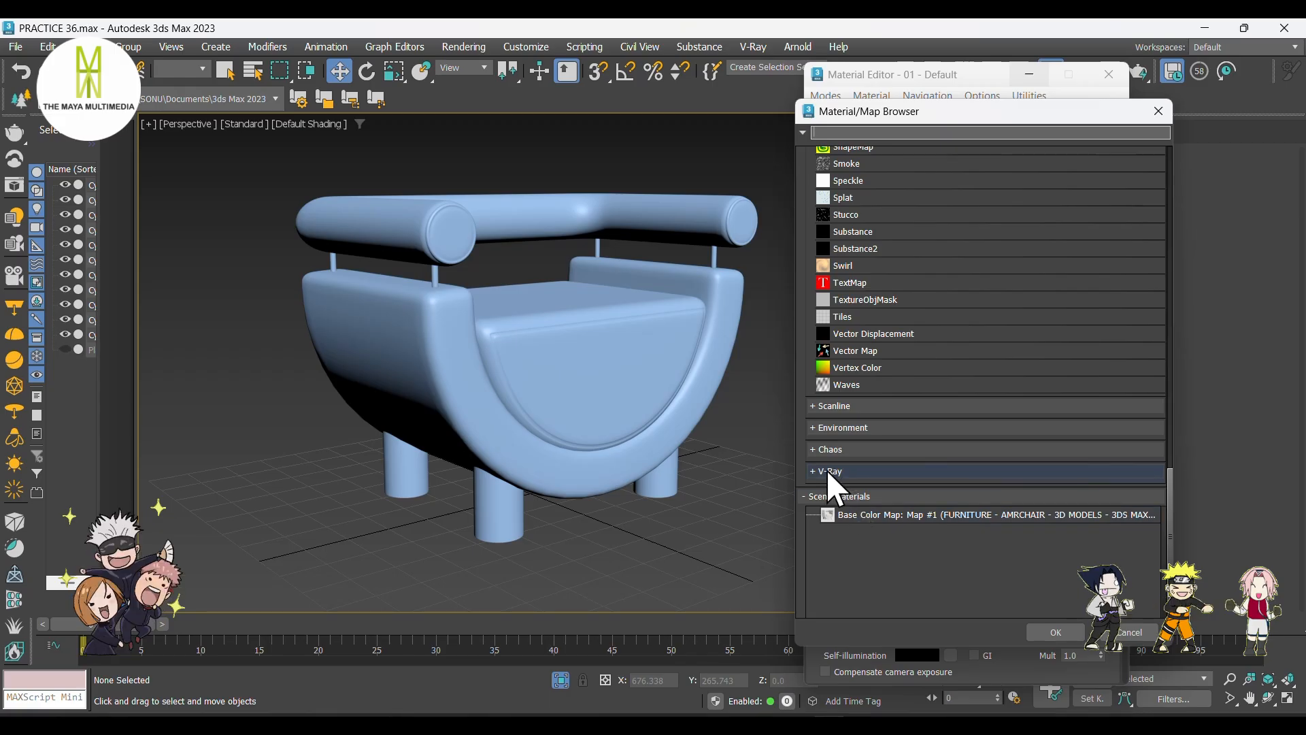
click(830, 473)
scroll(907, 493, down, 5)
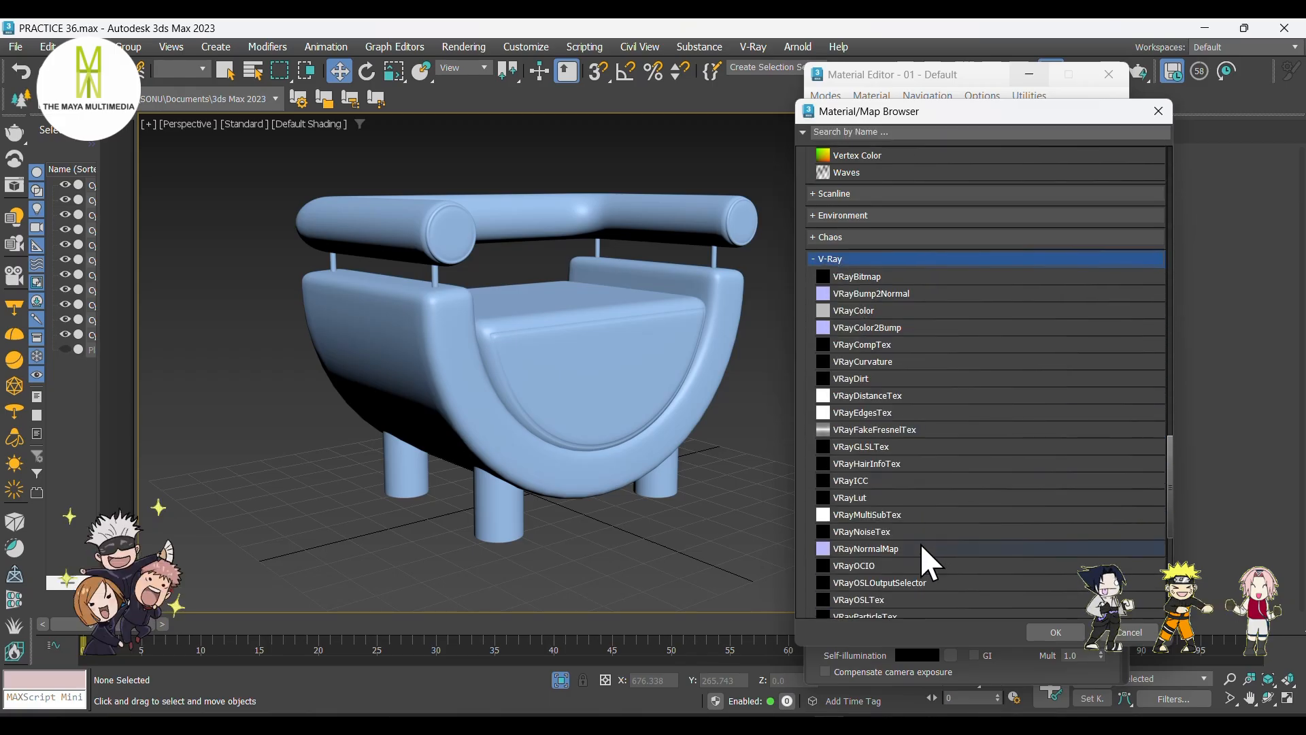
click(924, 548)
click(1039, 631)
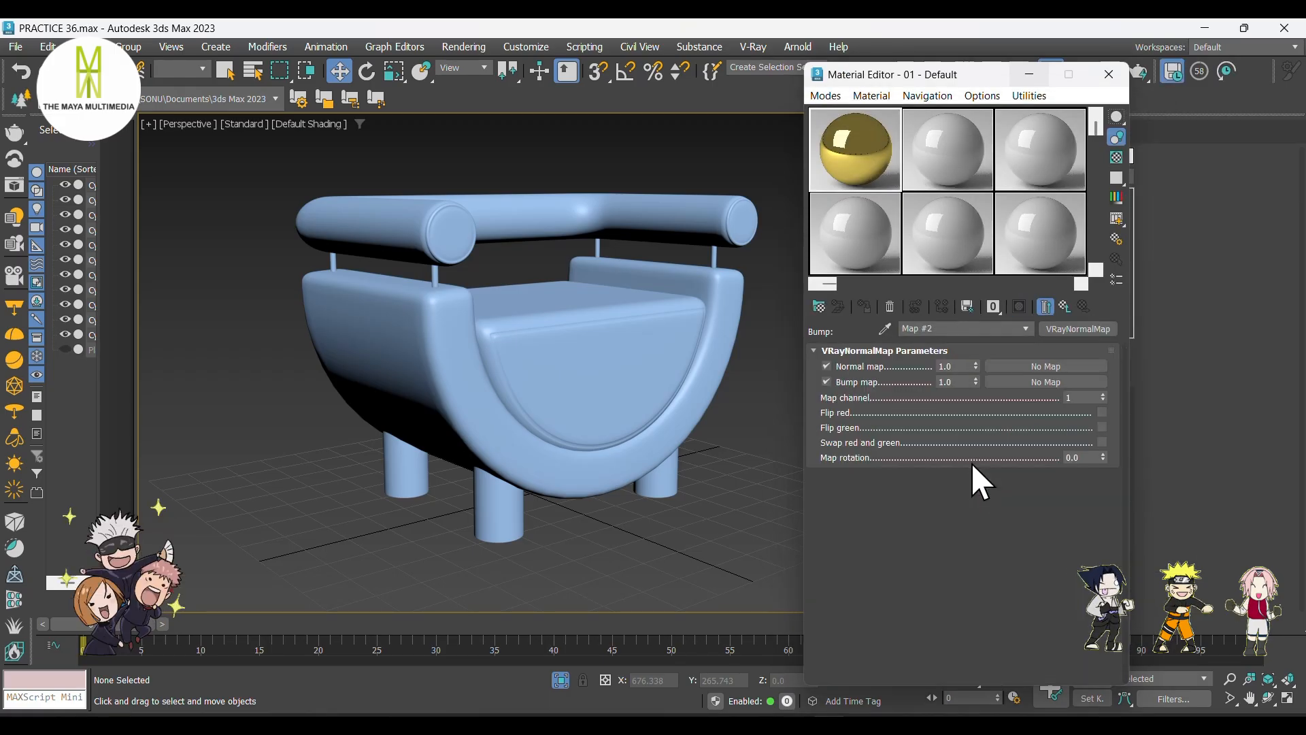
- Choose a Bitmap as the normal map input of the VRayNormalMap
click(1023, 366)
scroll(998, 476, down, 5)
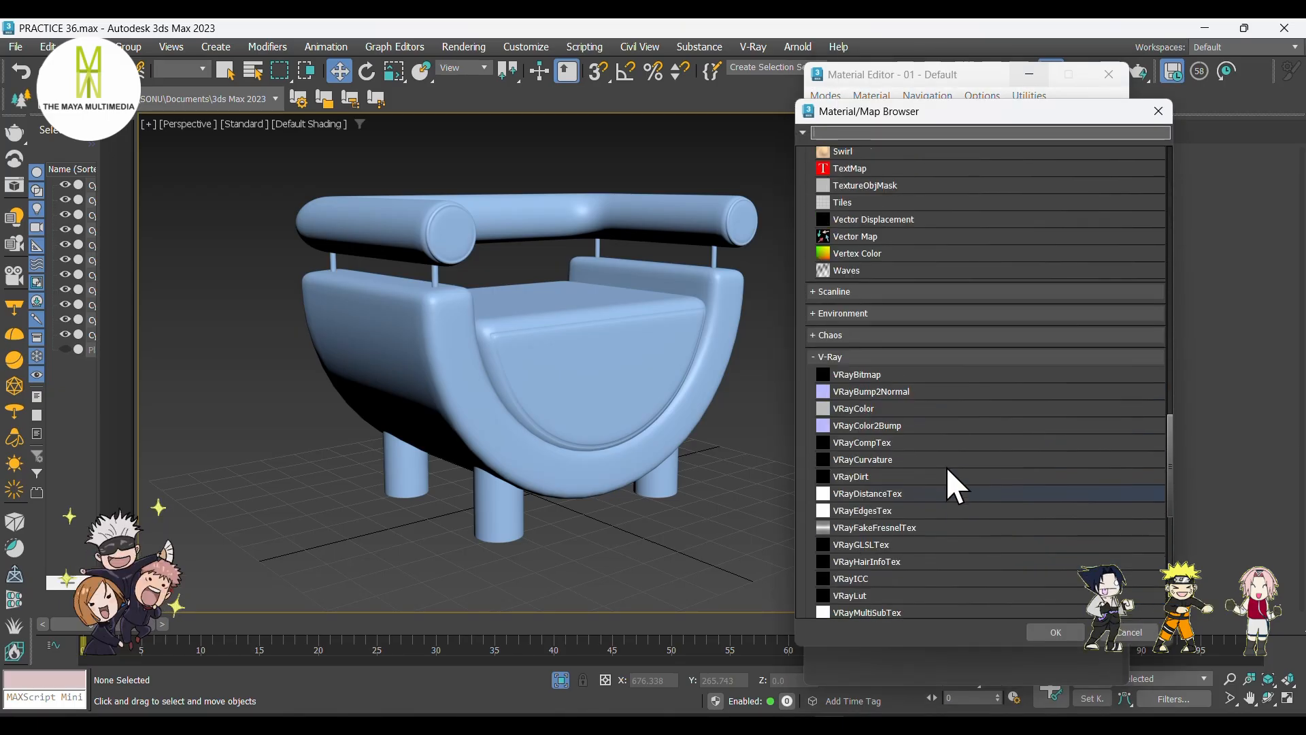
scroll(948, 469, up, 10)
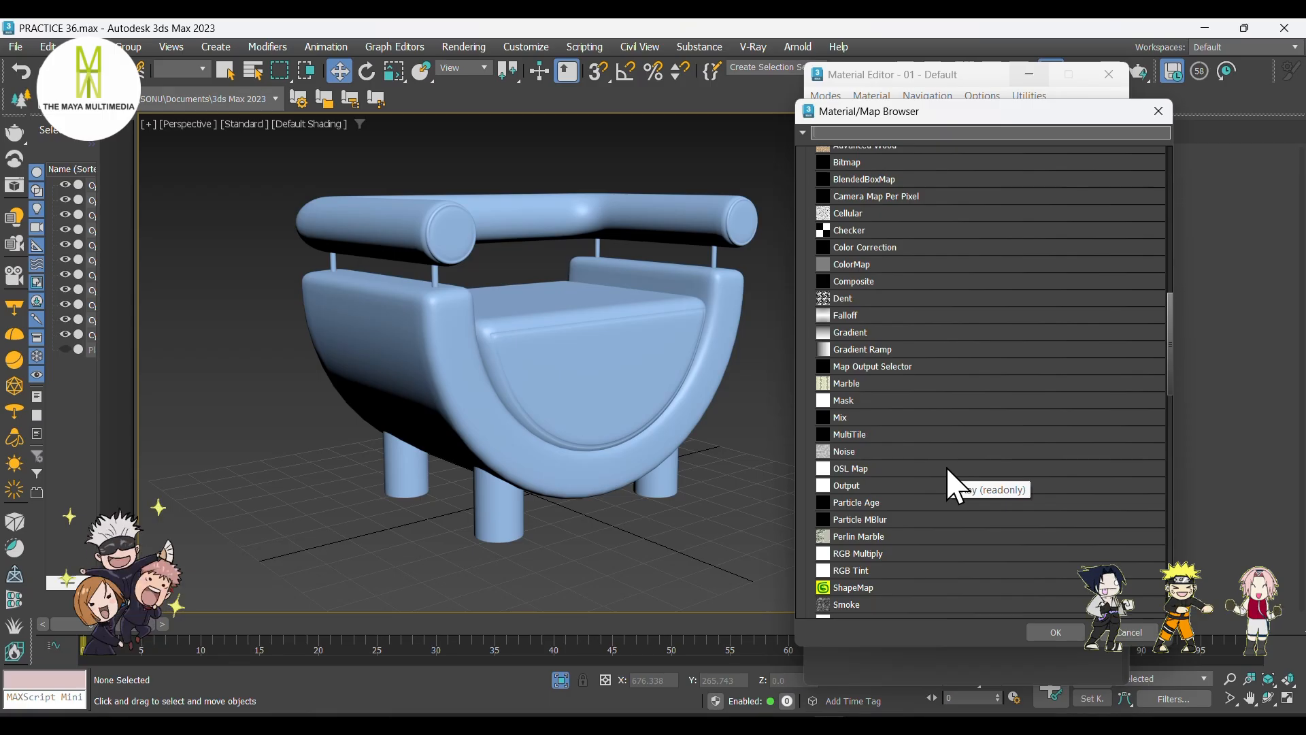
scroll(946, 469, up, 5)
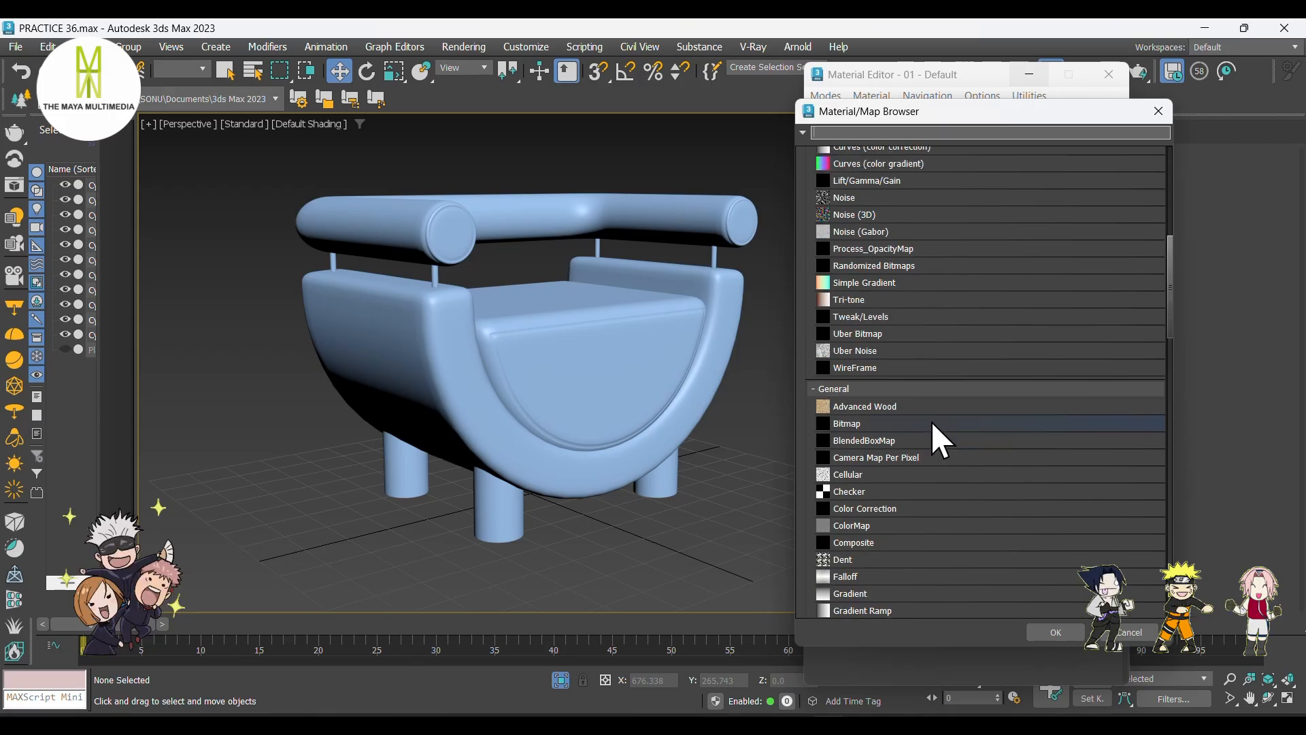
click(930, 421)
click(1055, 630)
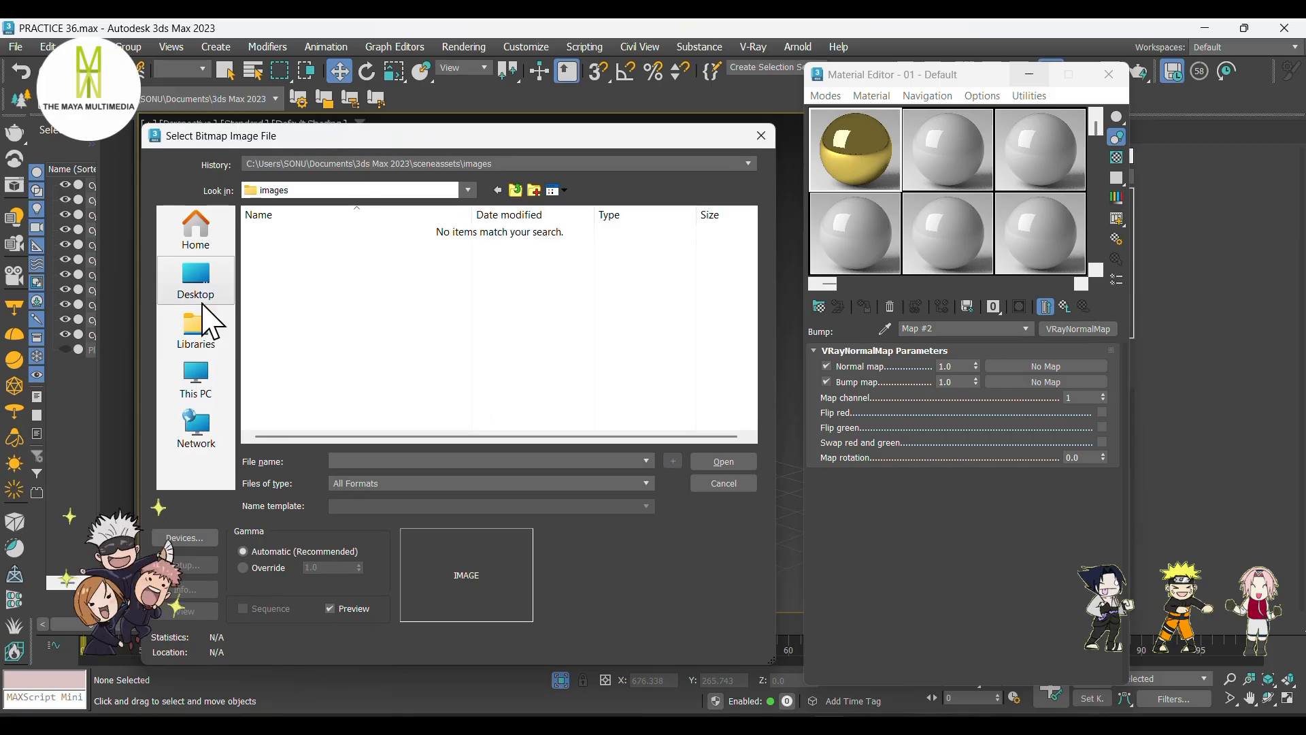
- Load scuba_suede_nor_gl_4k from the textures folder inside Downloads, MATERIAL NEW, TEXTURE _36, and return to the VRayNormalMap parameters
click(199, 287)
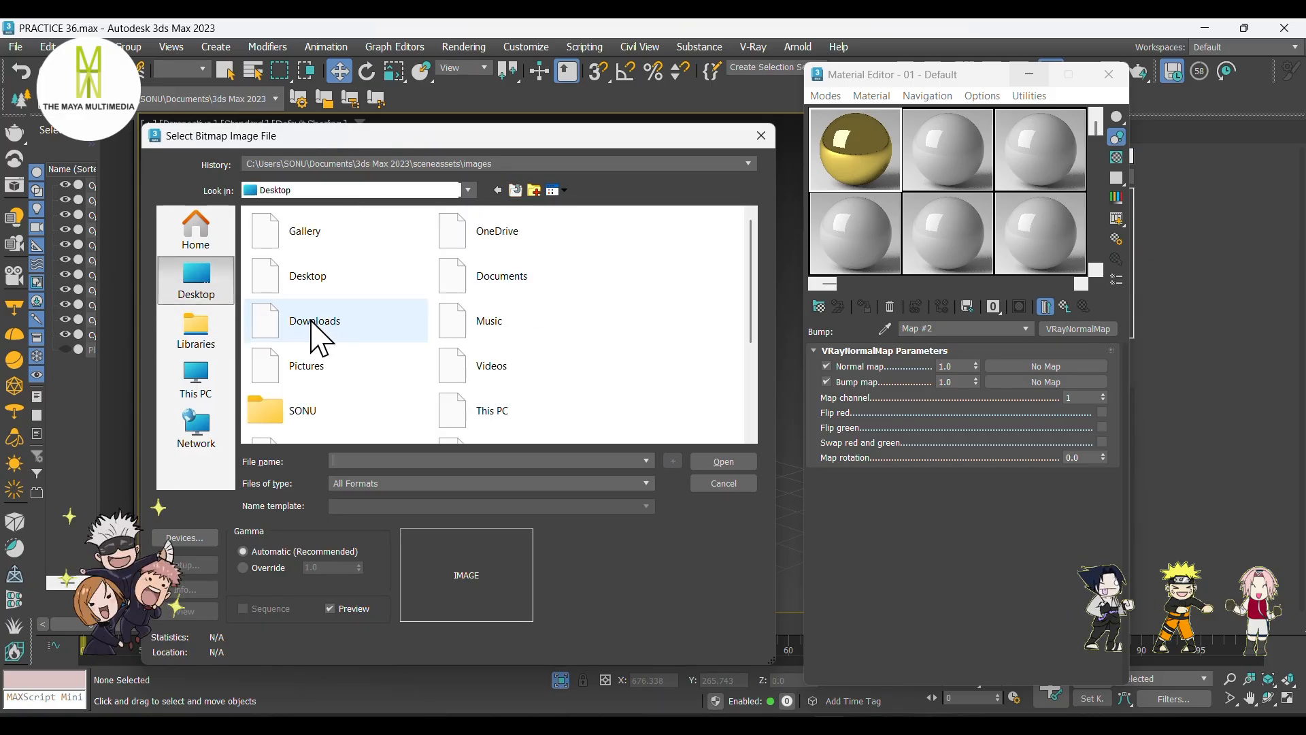
scroll(321, 336, down, 3)
scroll(321, 337, up, 3)
double_click(321, 337)
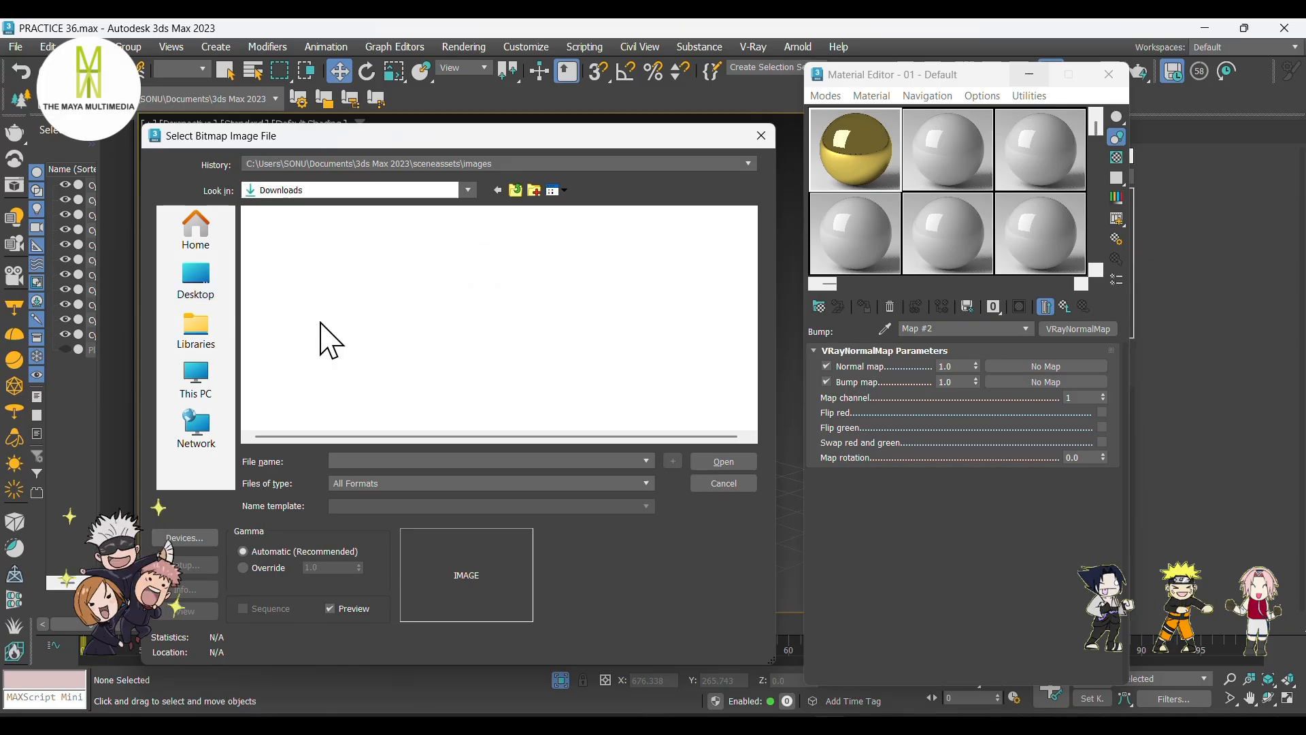
double_click(344, 257)
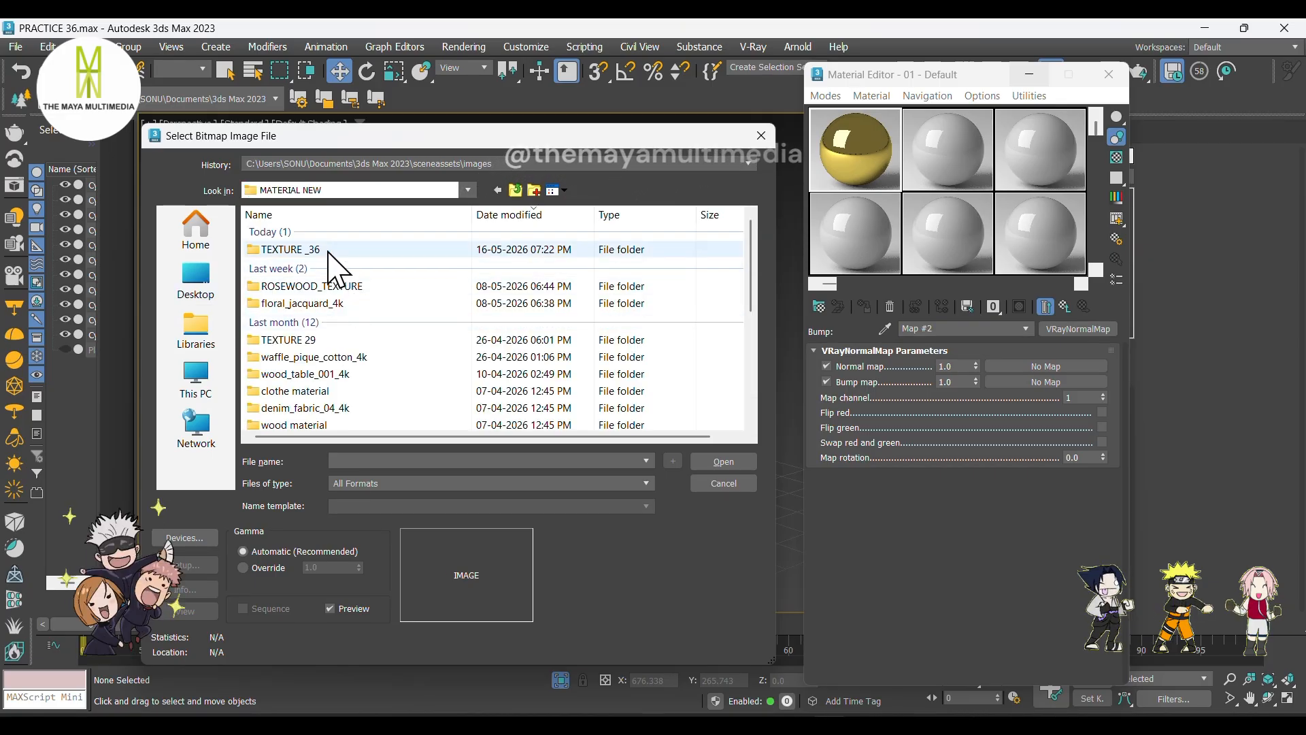
double_click(328, 252)
double_click(322, 252)
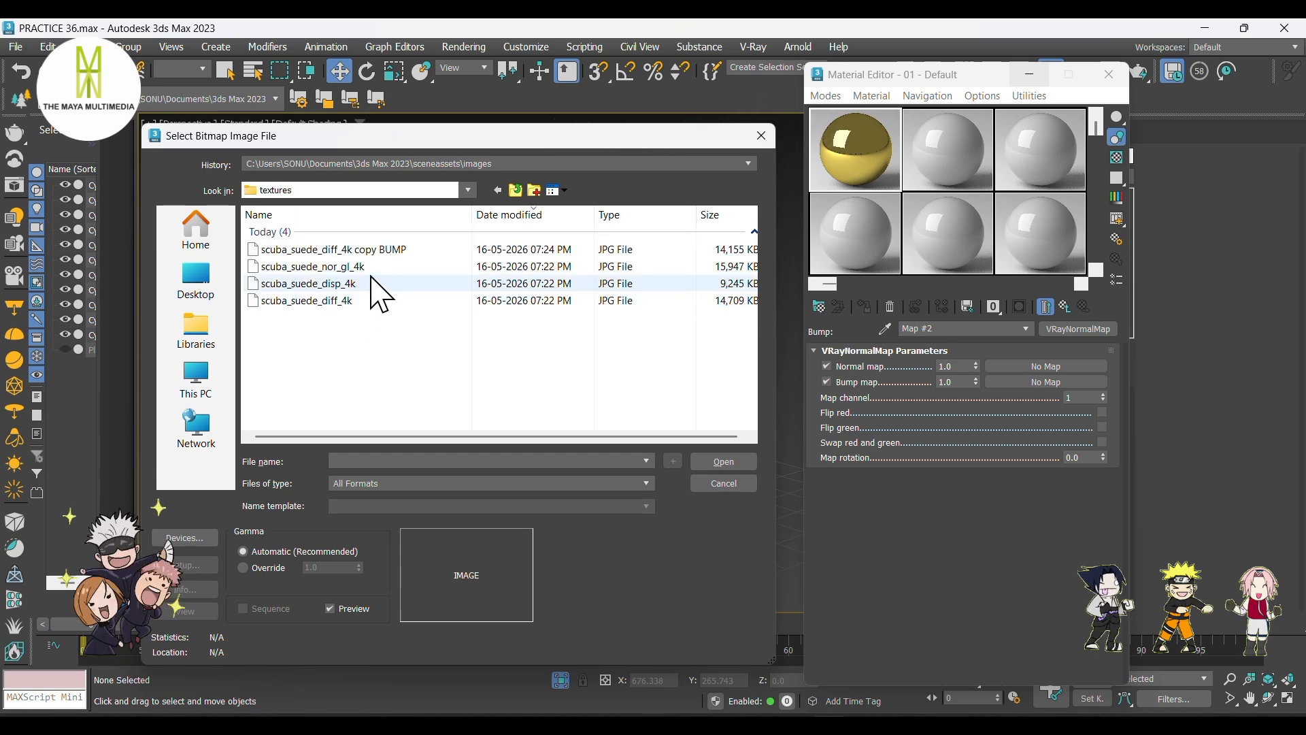
click(372, 269)
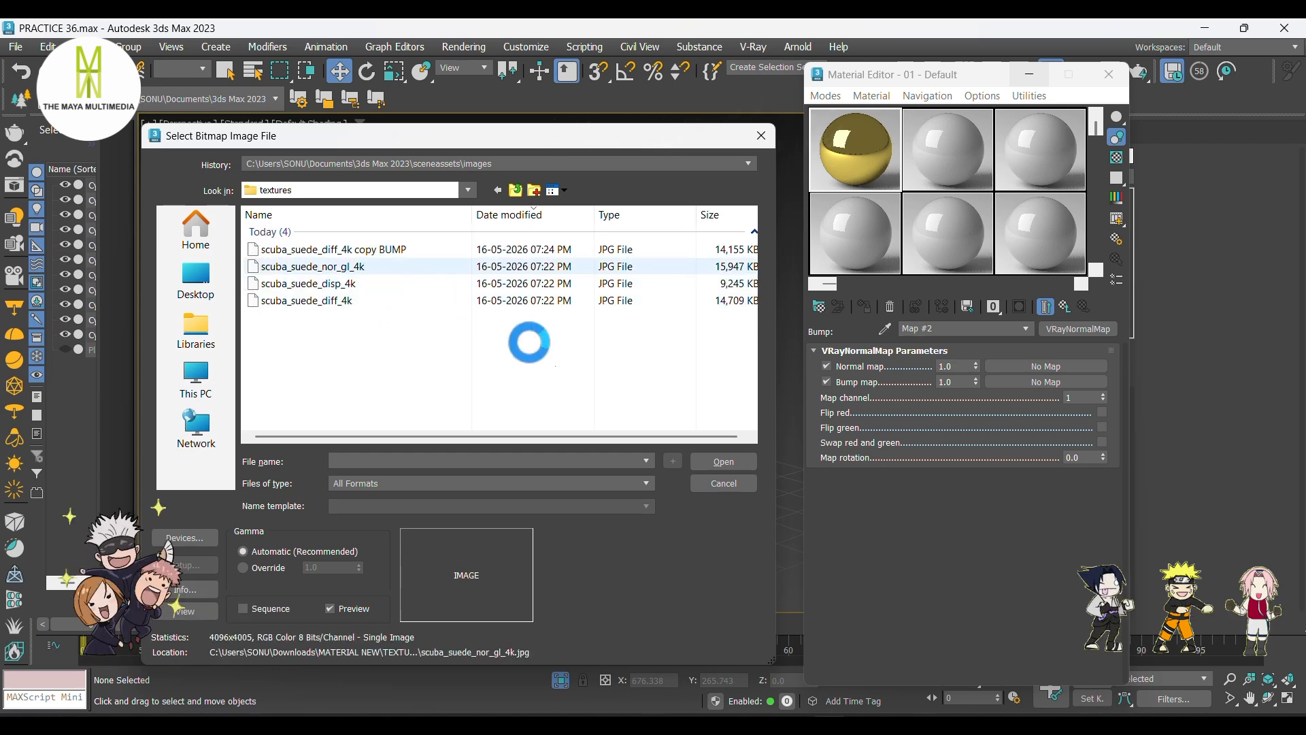
click(714, 461)
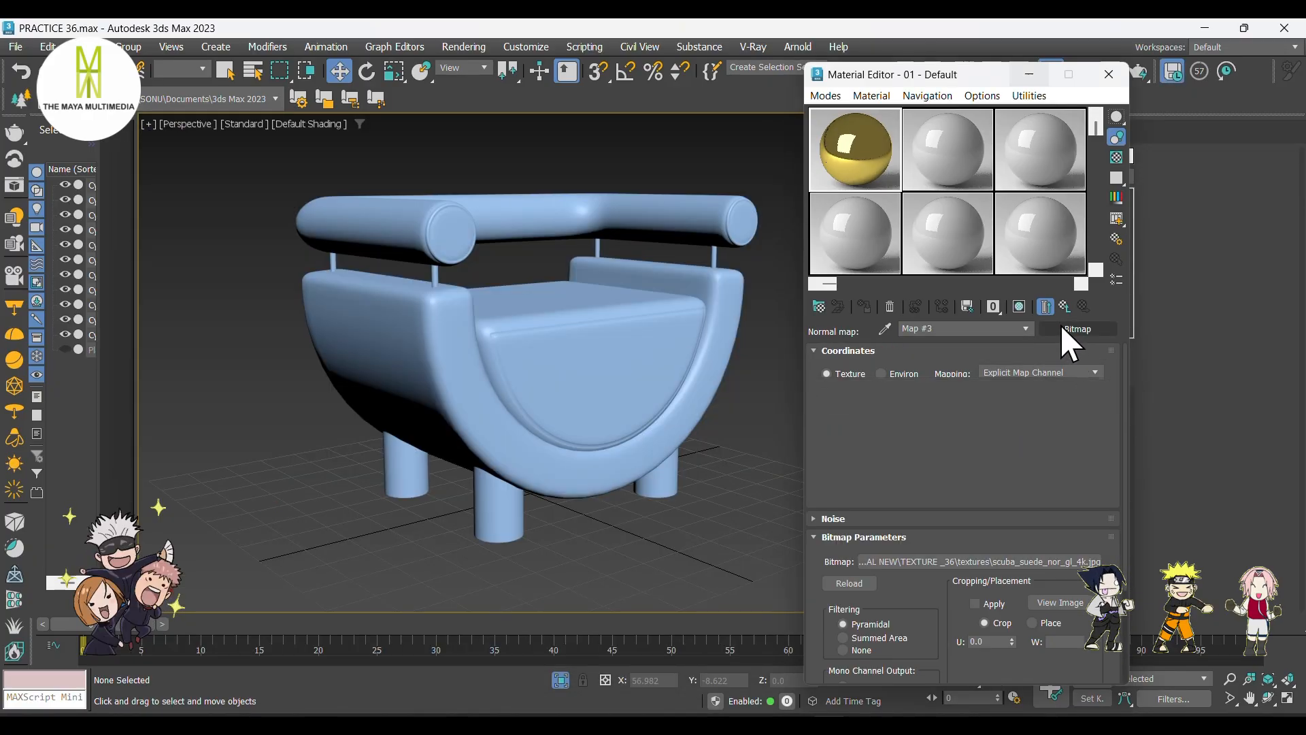
click(1064, 306)
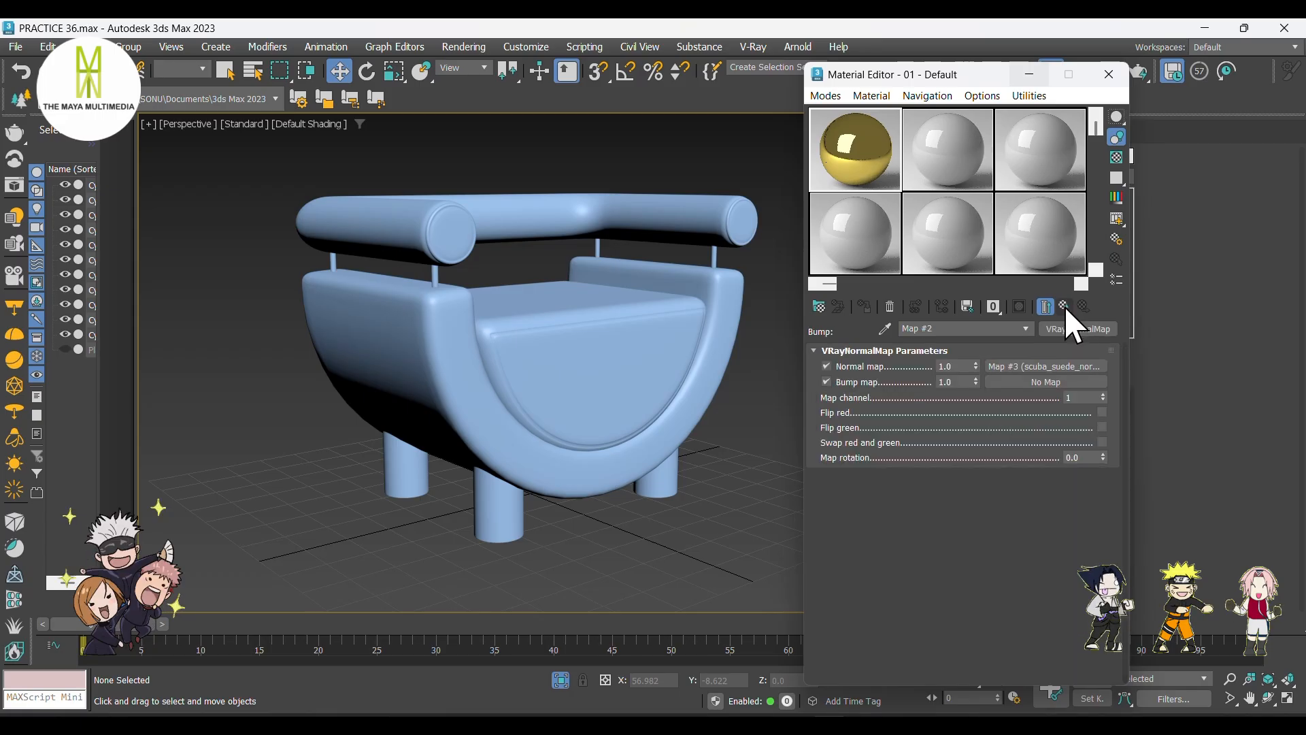
- Load the bitmap scuba_suede_diff_4k copy BUMP into the bump map input of the VRayNormalMap
click(1052, 382)
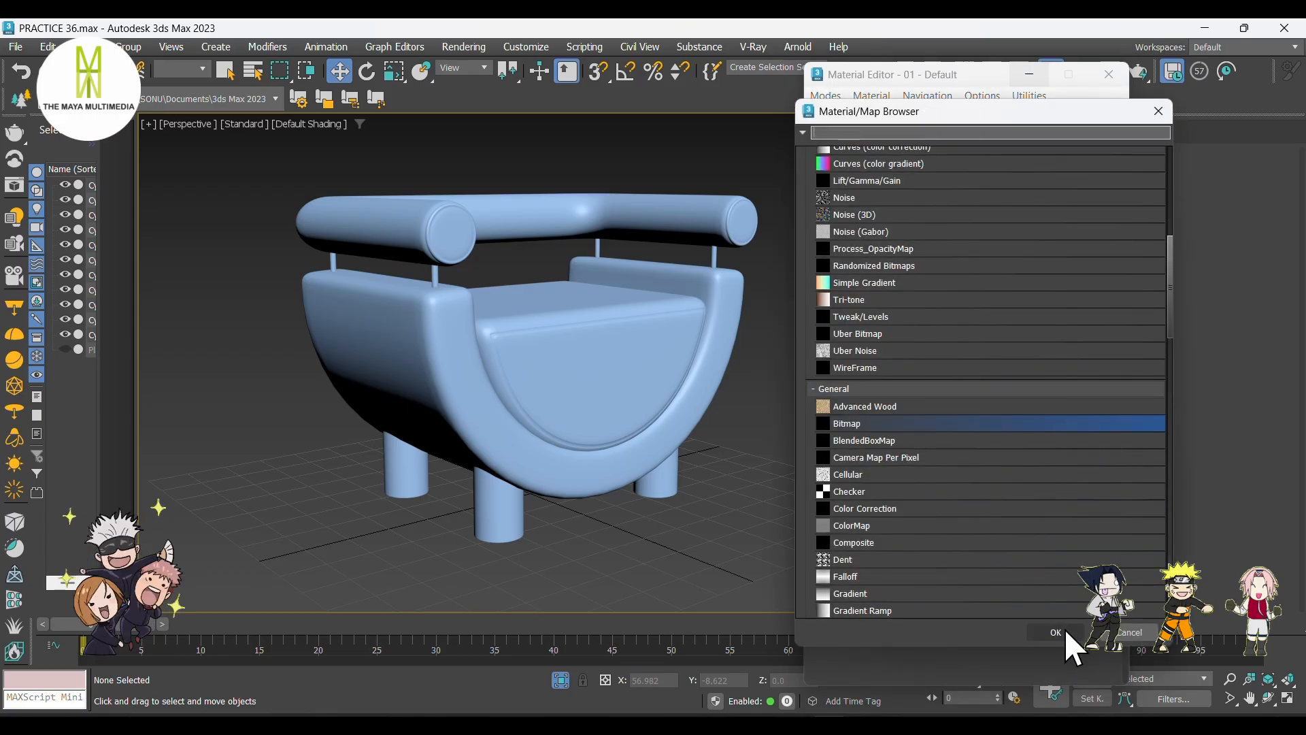
click(1062, 626)
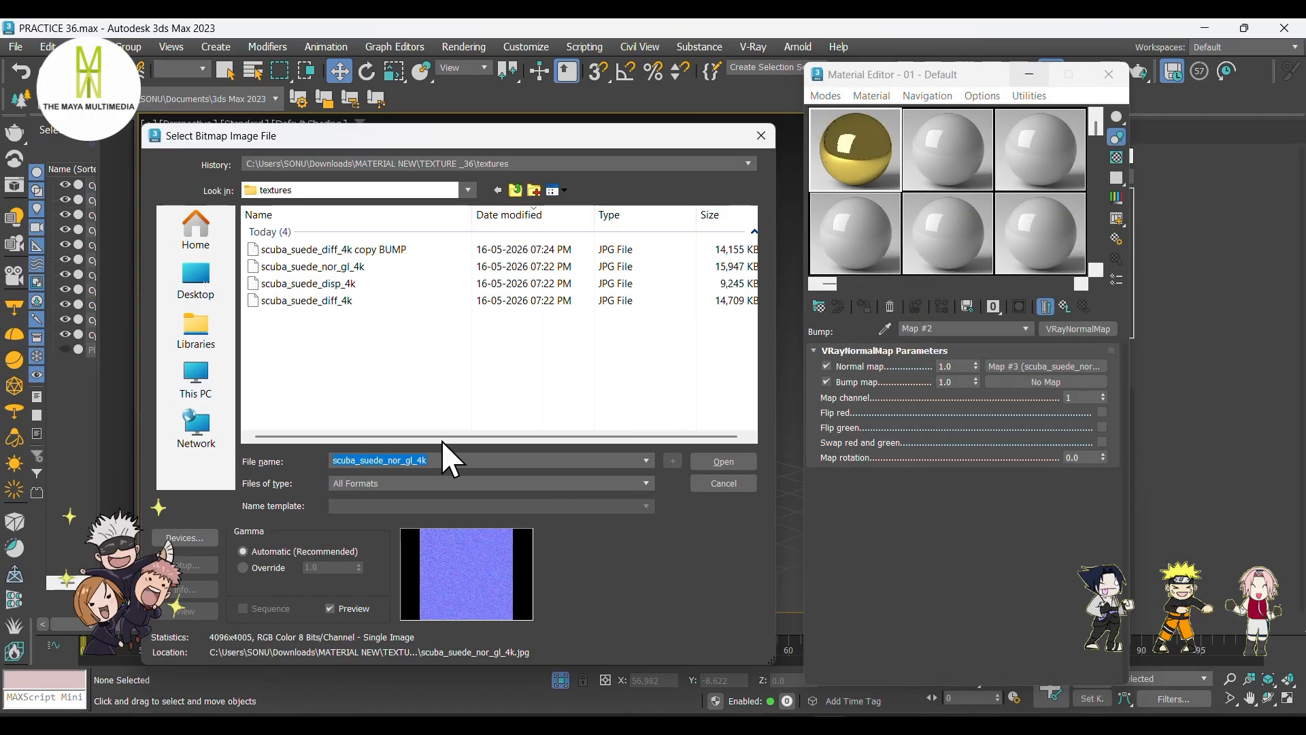
click(411, 251)
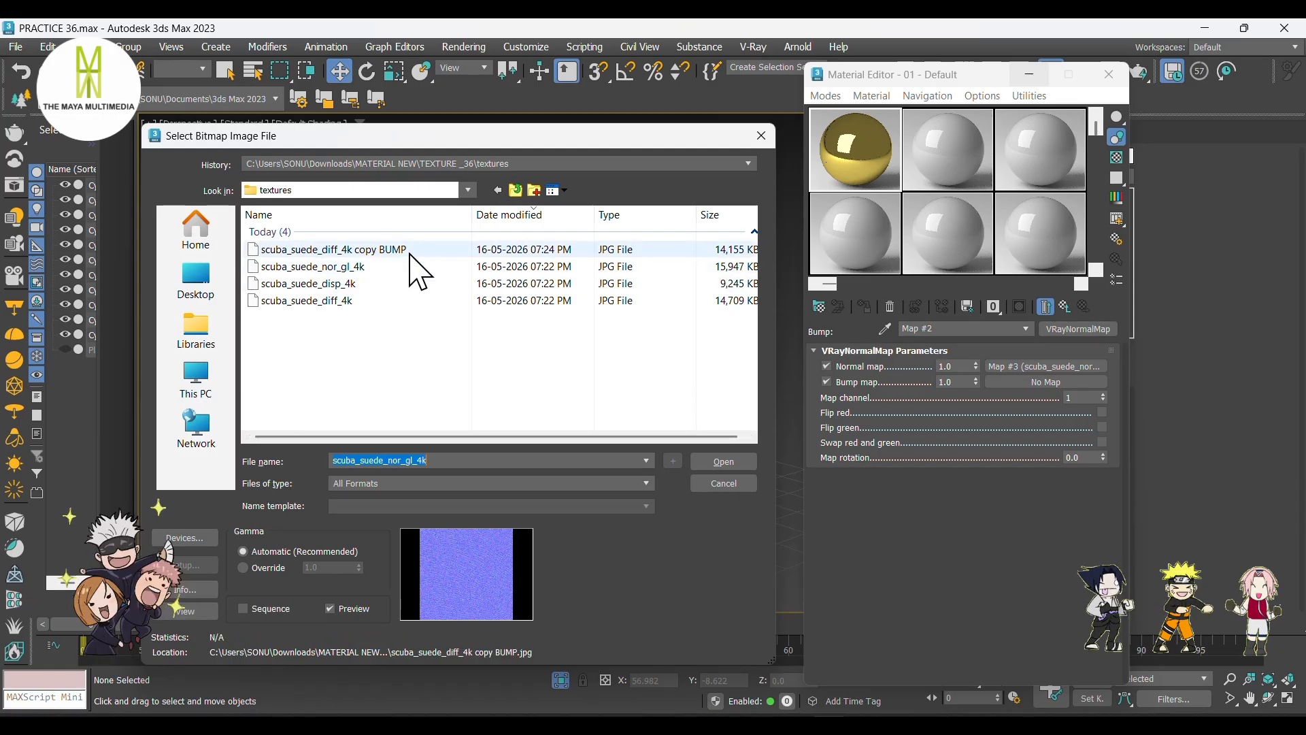
click(723, 461)
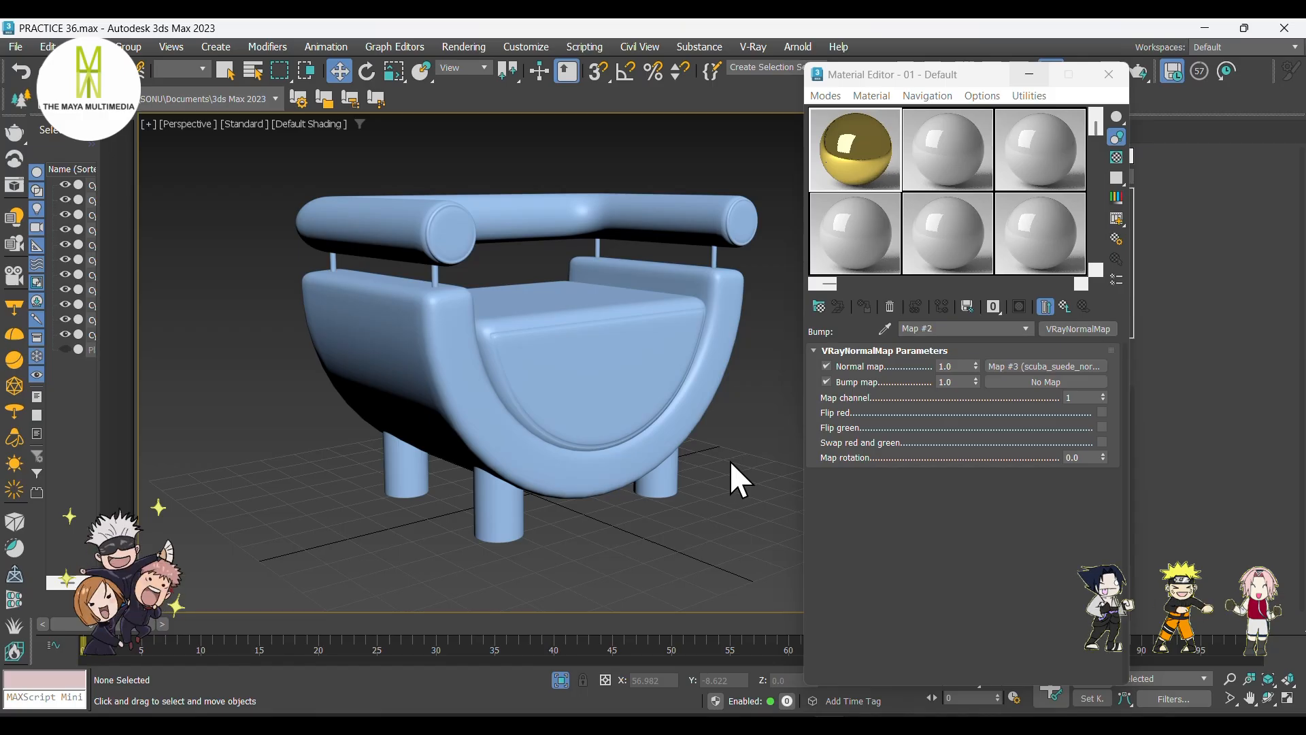
- Set the normal map multiplier to 0.2 and the bump map multiplier to 0.4, and inspect the enlarged material preview
click(1065, 310)
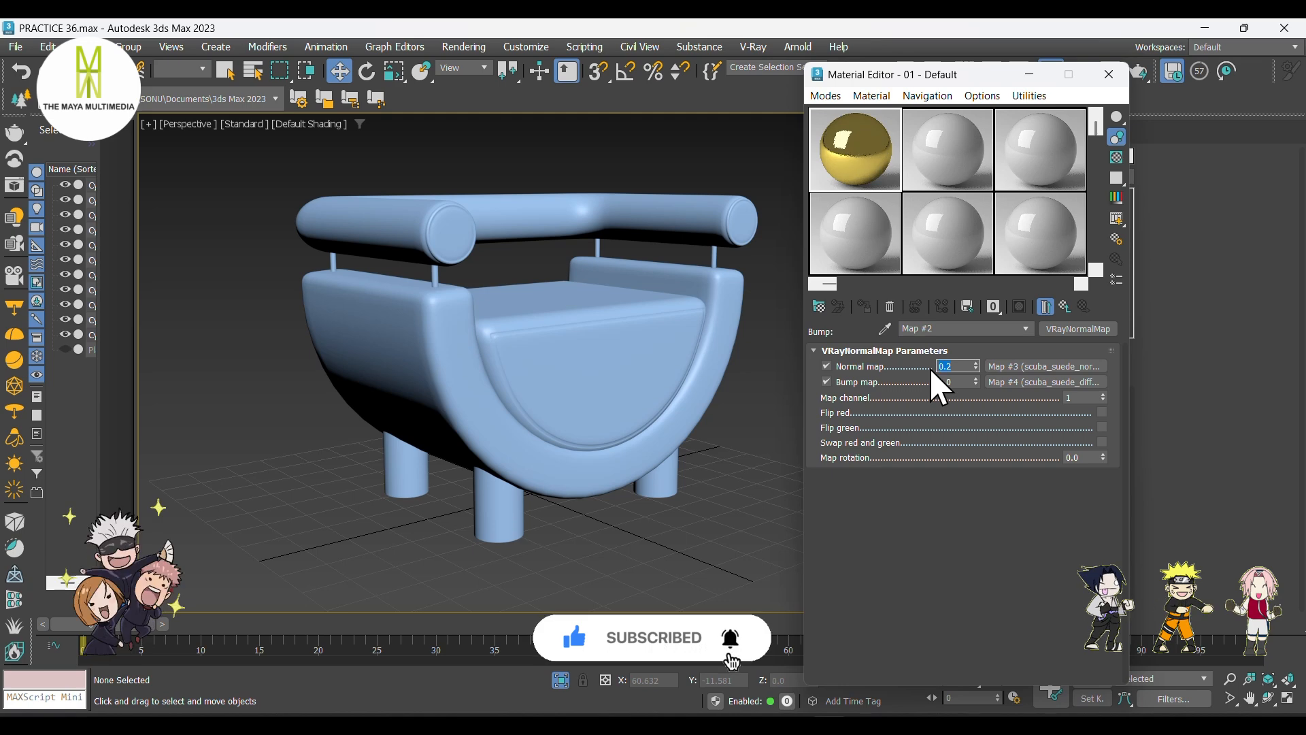
click(941, 381)
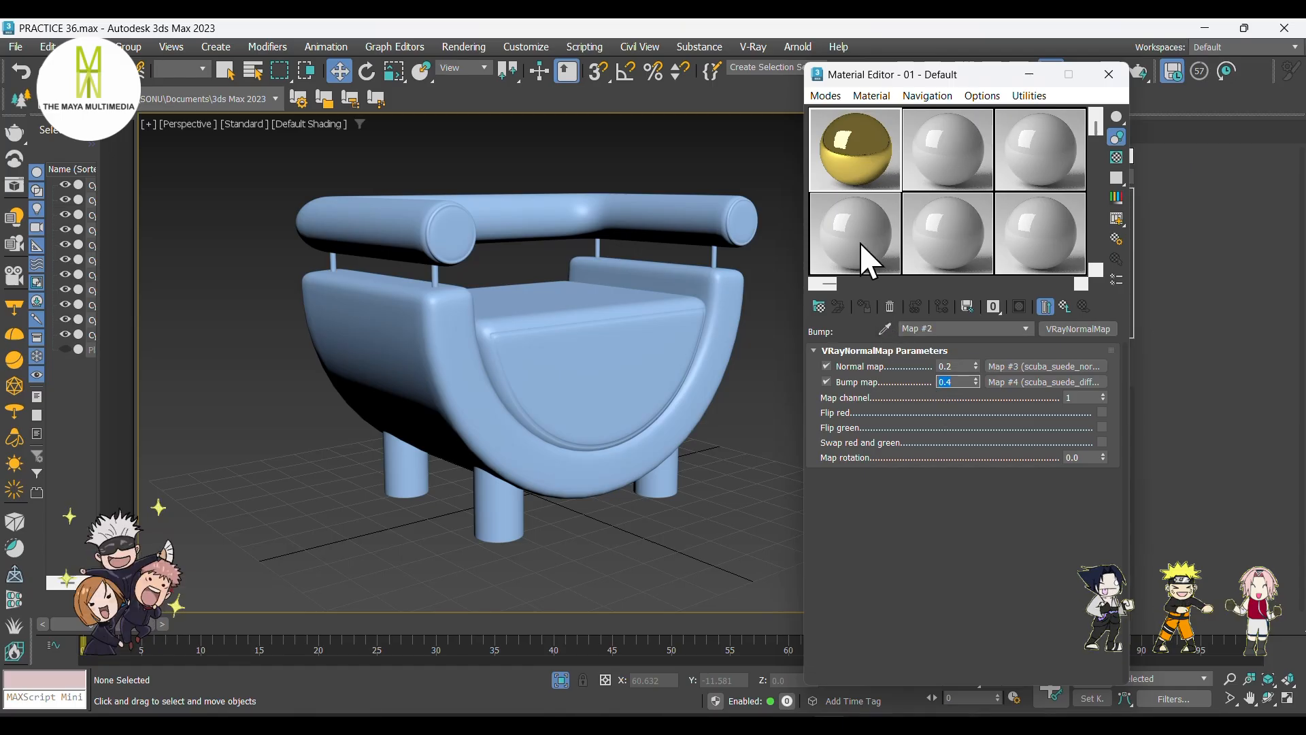
double_click(861, 183)
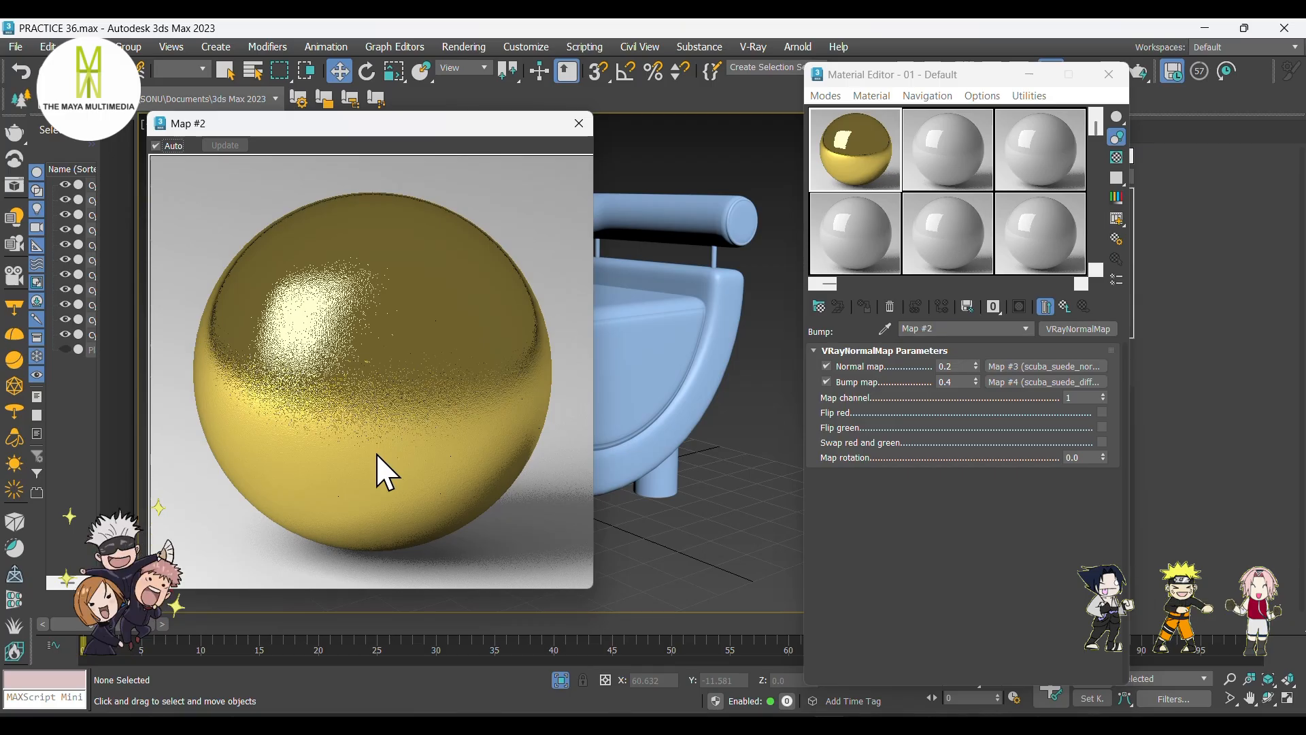
click(1063, 308)
click(1064, 307)
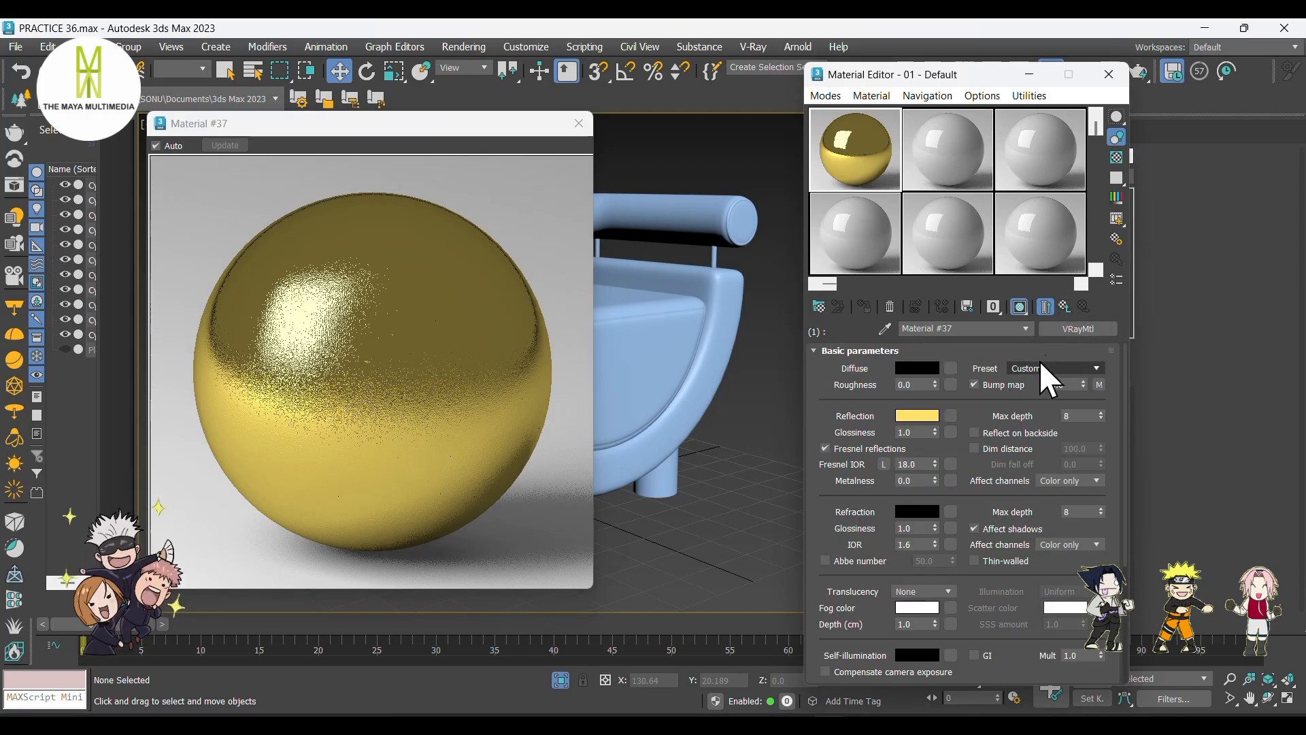
- Change the gold material's reflection color to a paler yellow and set its bump map amount to 25
click(917, 417)
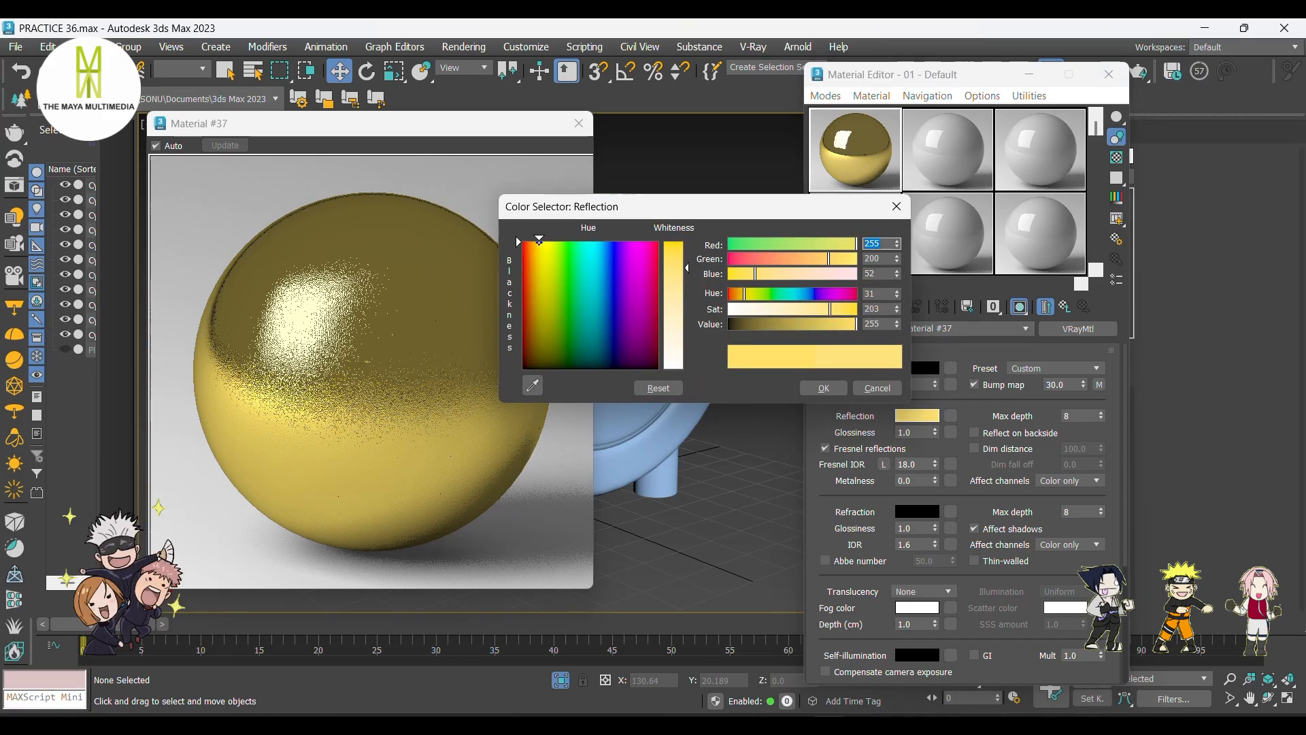
click(821, 388)
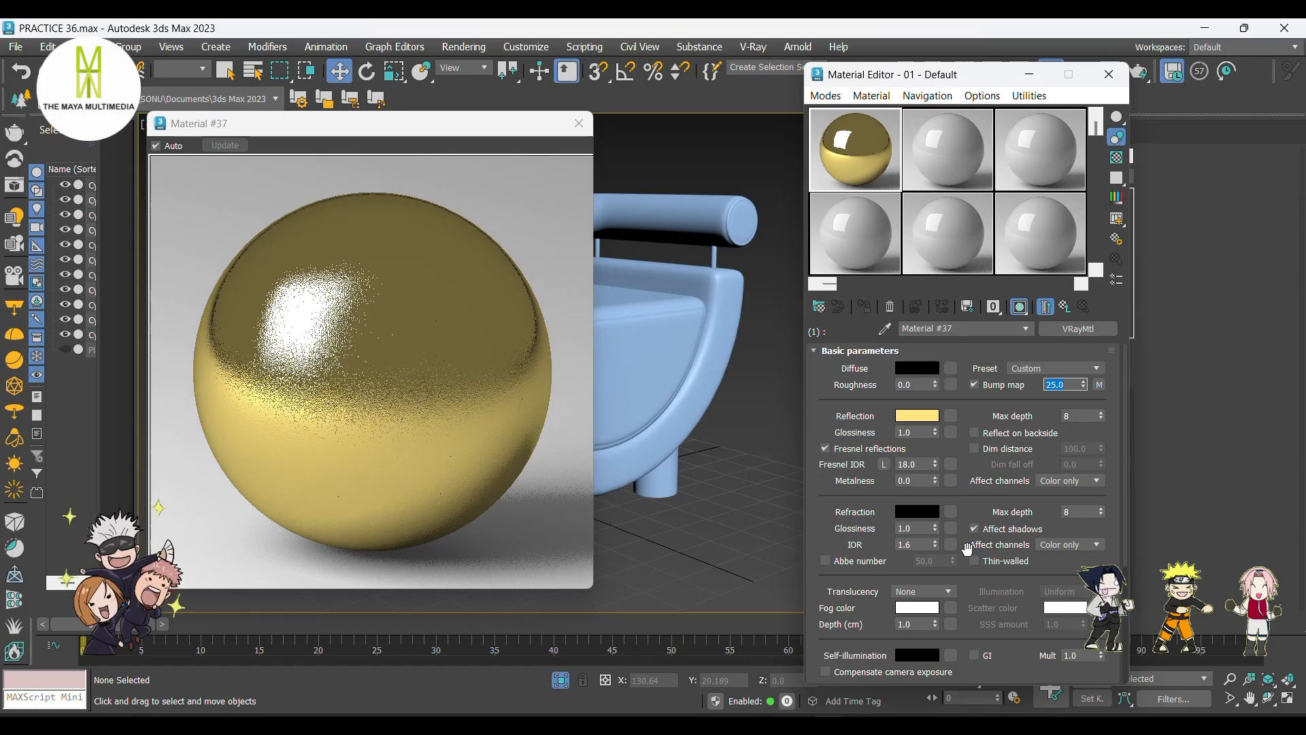
scroll(968, 550, down, 5)
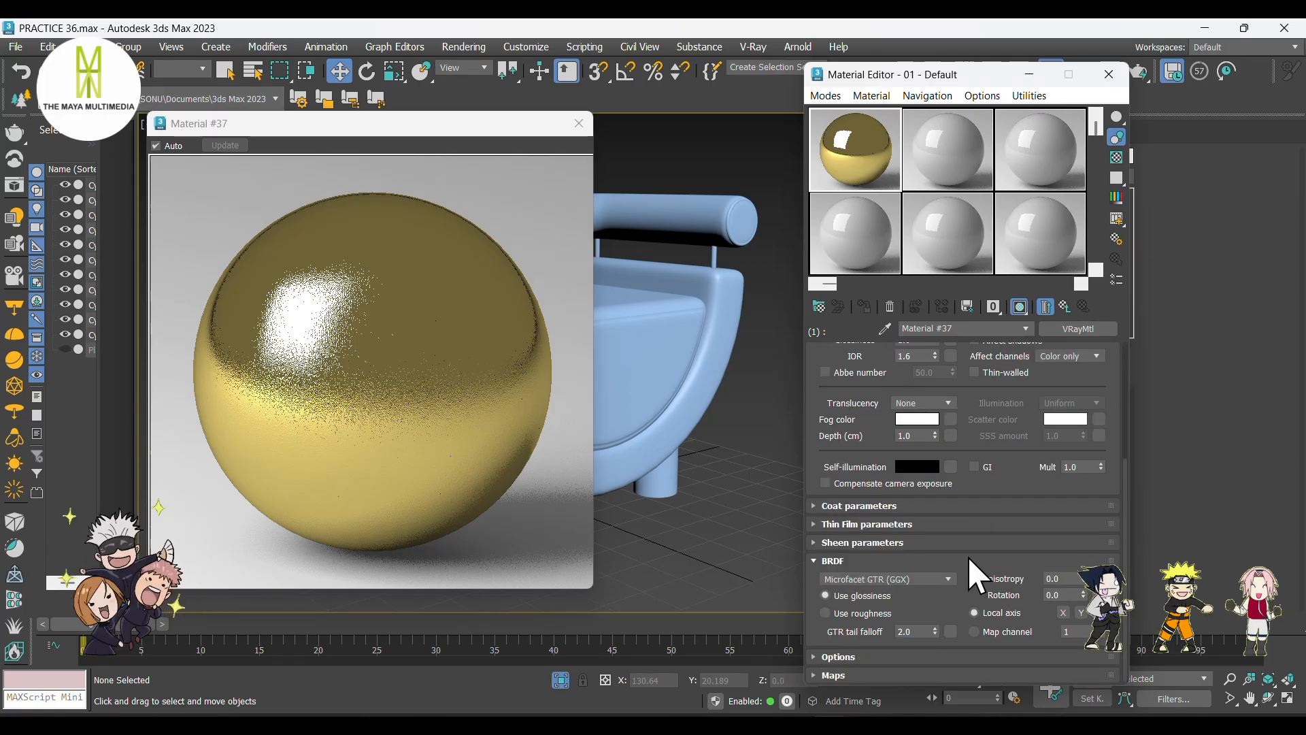
- Try bump map amounts of 1 and 5 on the gold material, keep 1, and close the enlarged preview
scroll(966, 554, up, 5)
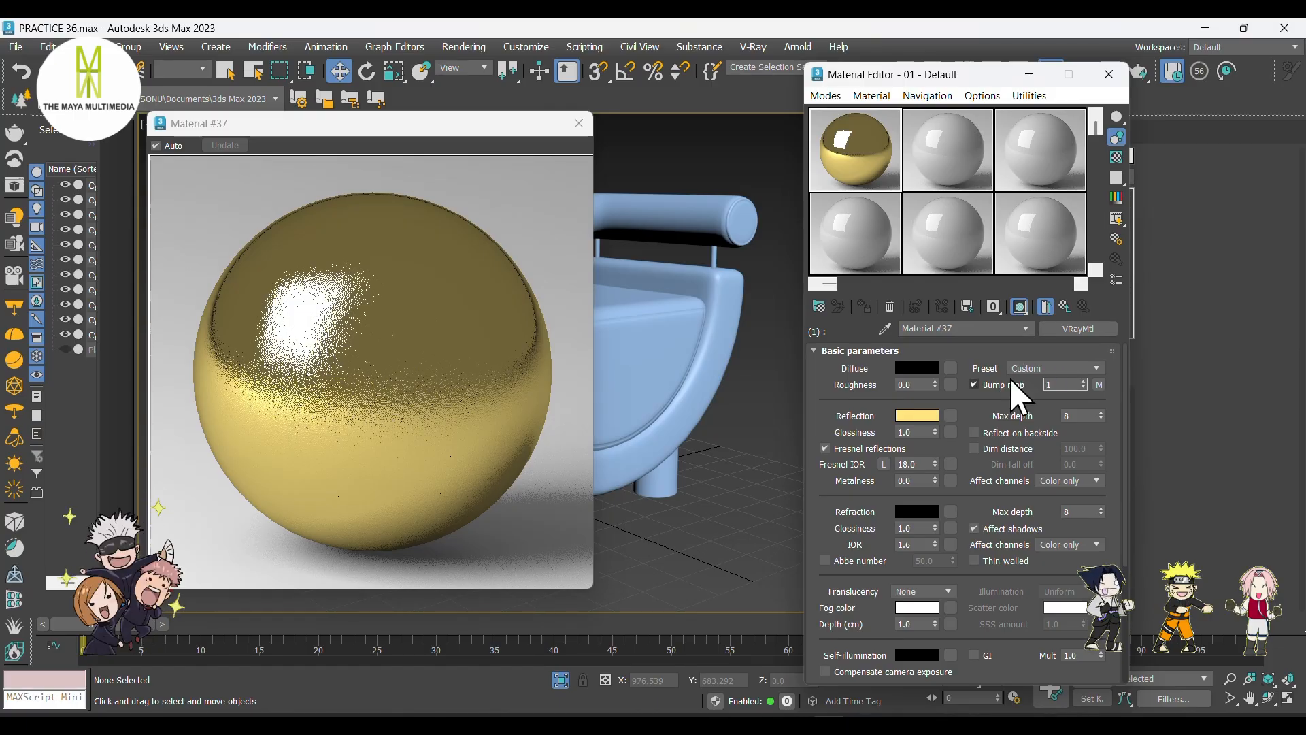
key(Return)
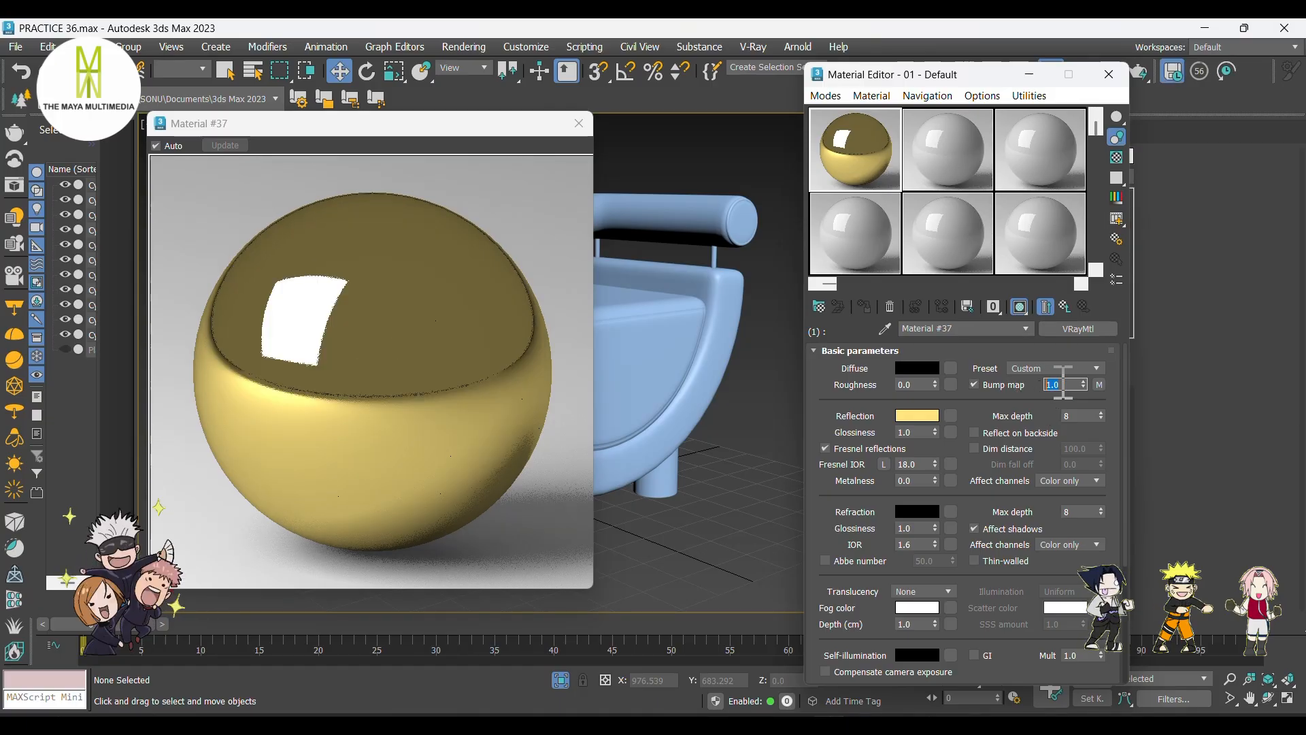
text(5)
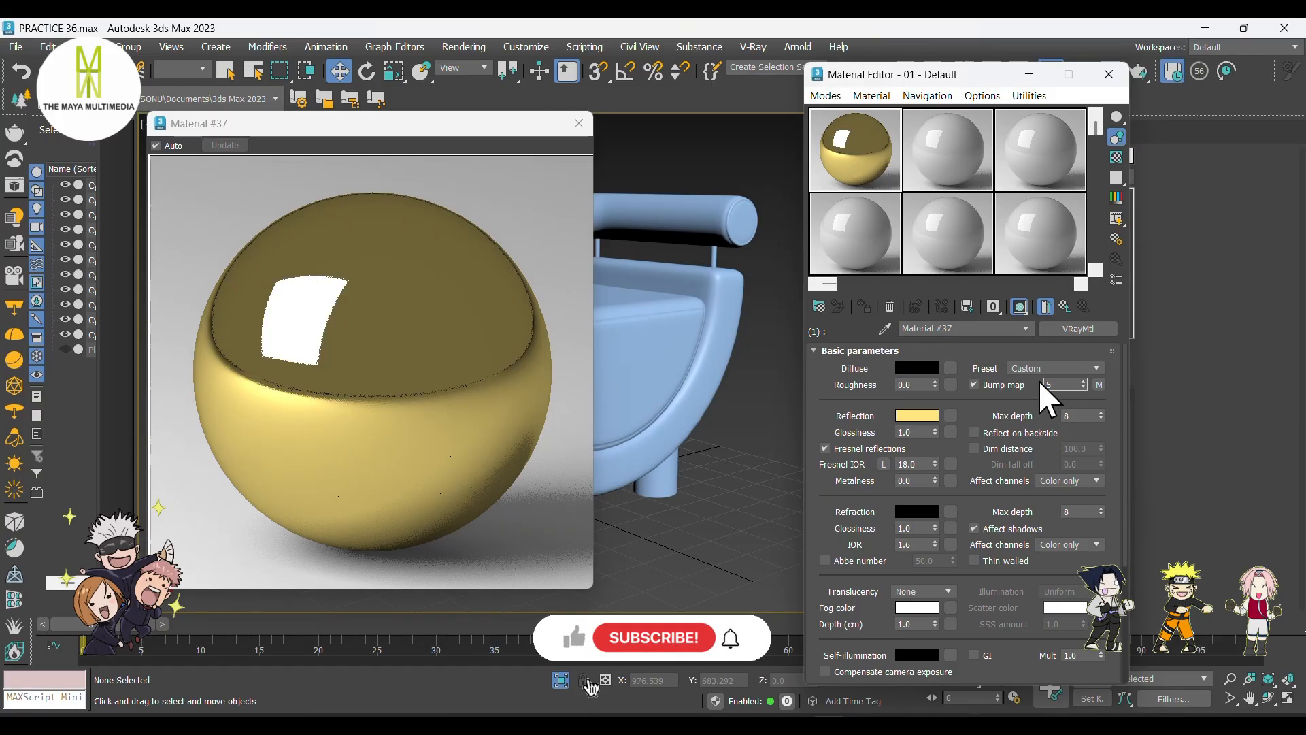
key(Return)
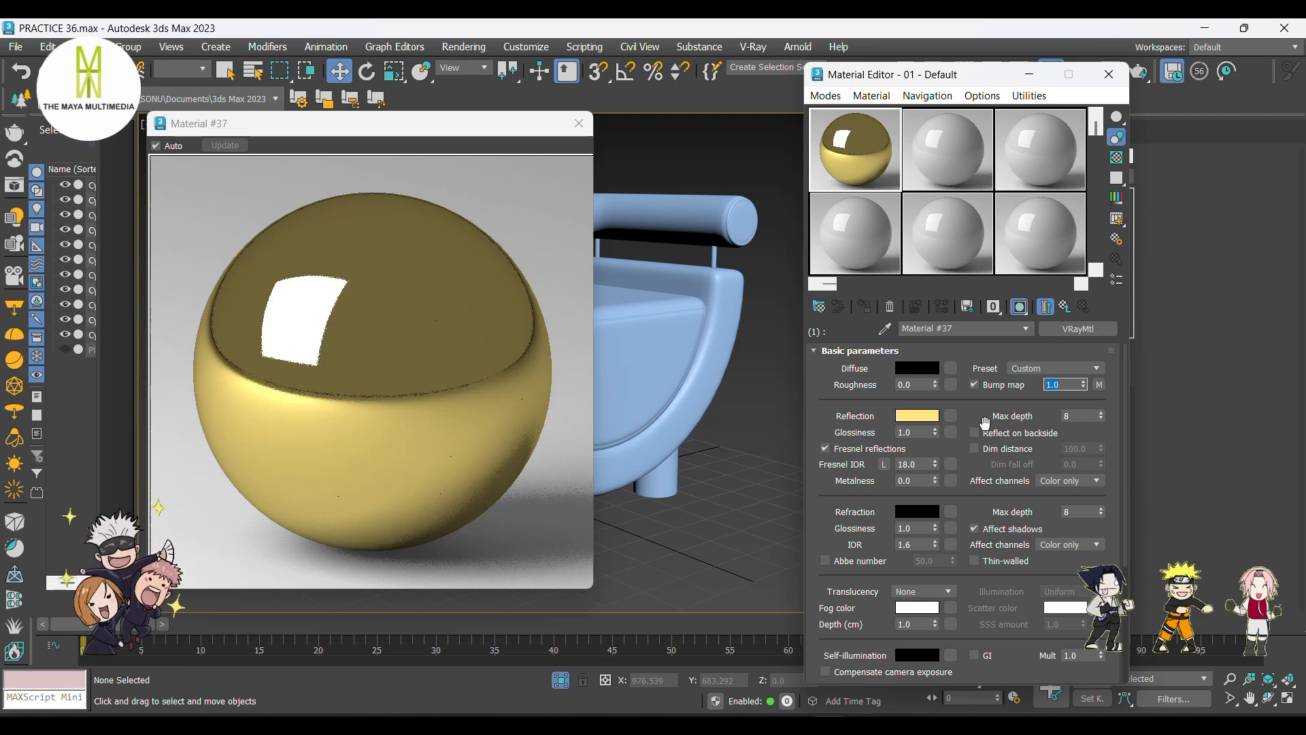
click(578, 124)
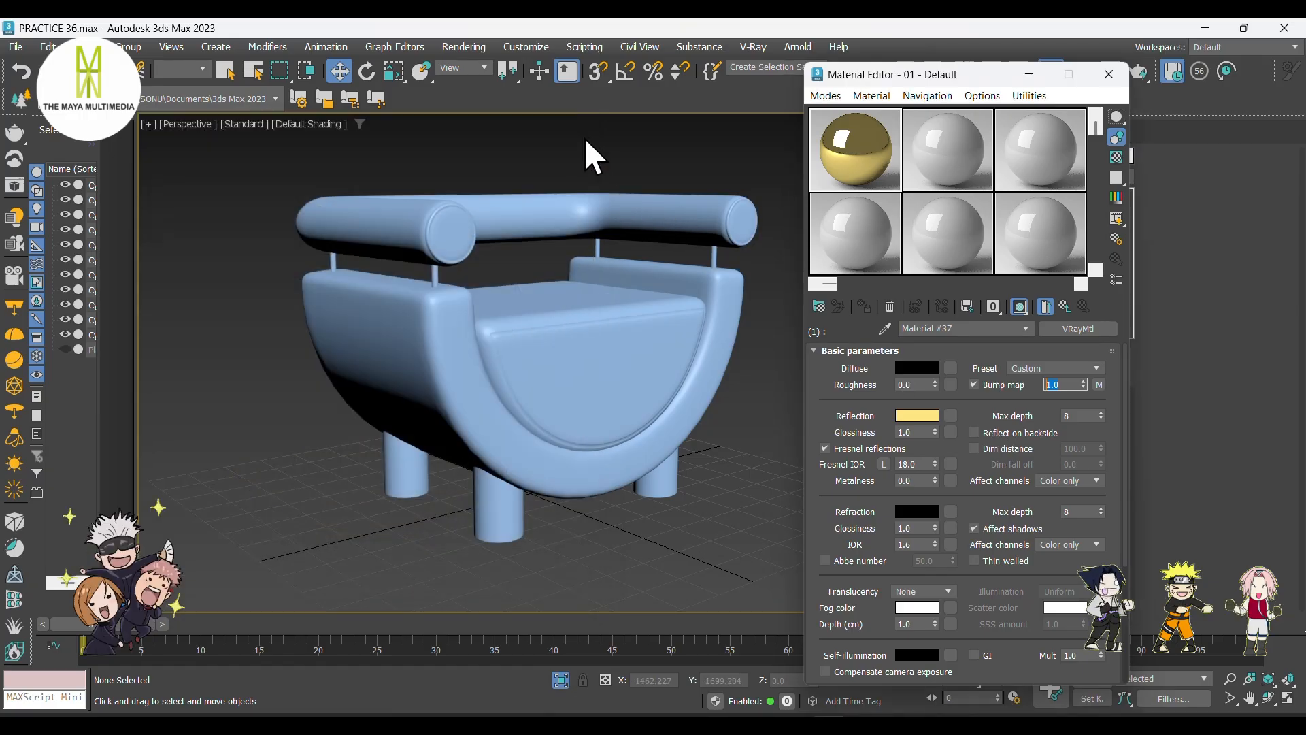
- Assign the Multi/Sub-Object material to the four thin posts between the armchair's body and its padded top rail
click(433, 271)
ctrl+click(333, 259)
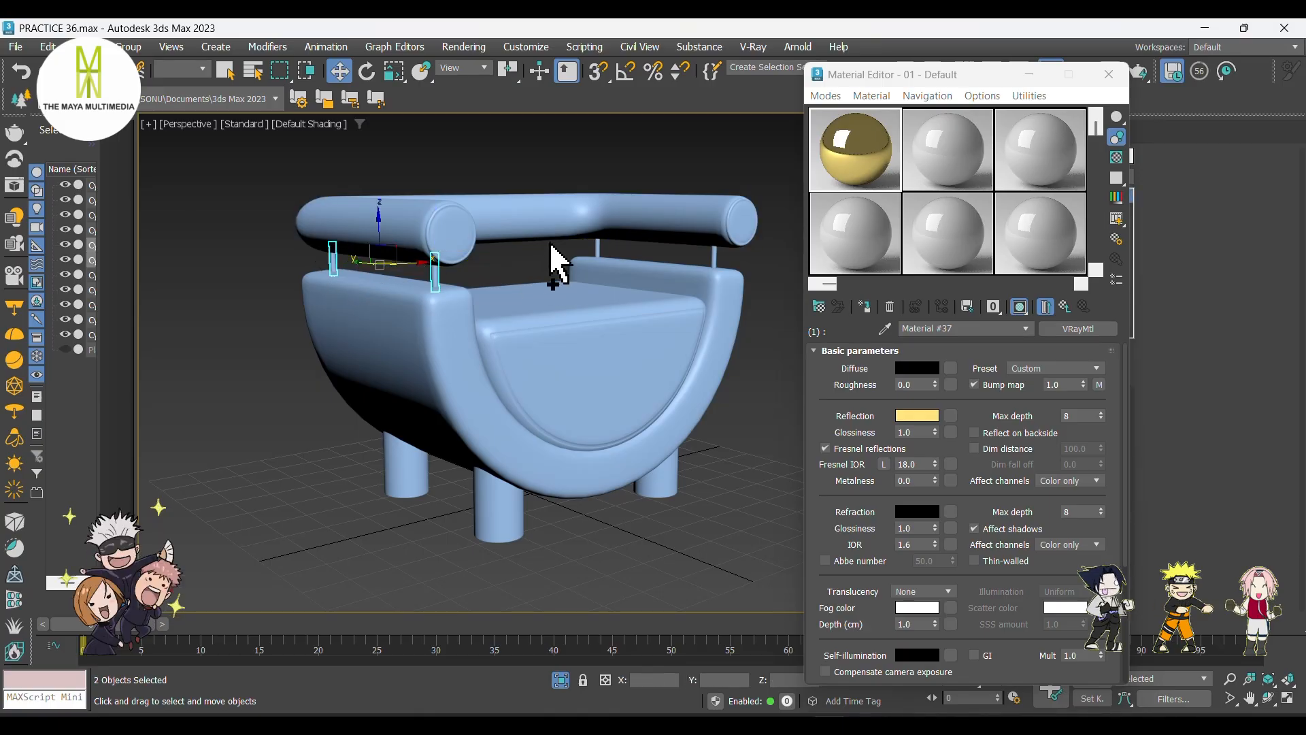
ctrl+click(597, 245)
ctrl+click(714, 255)
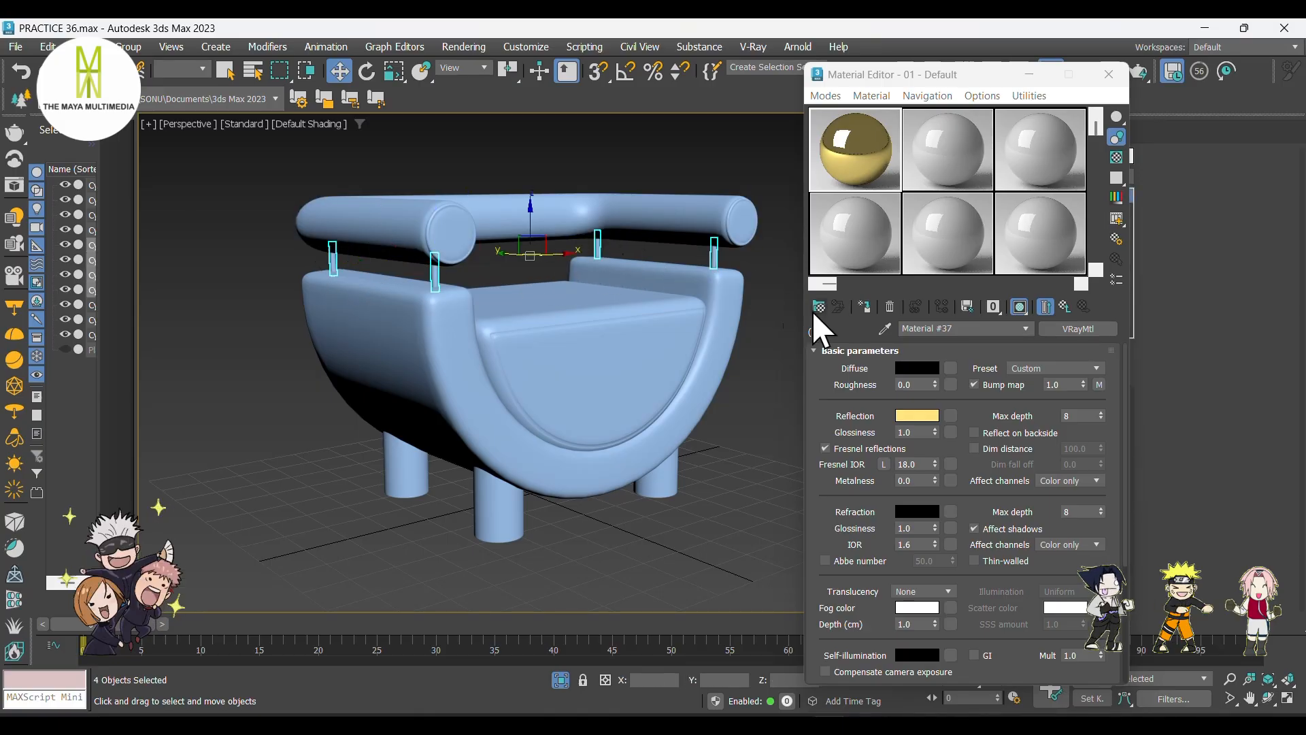
click(865, 307)
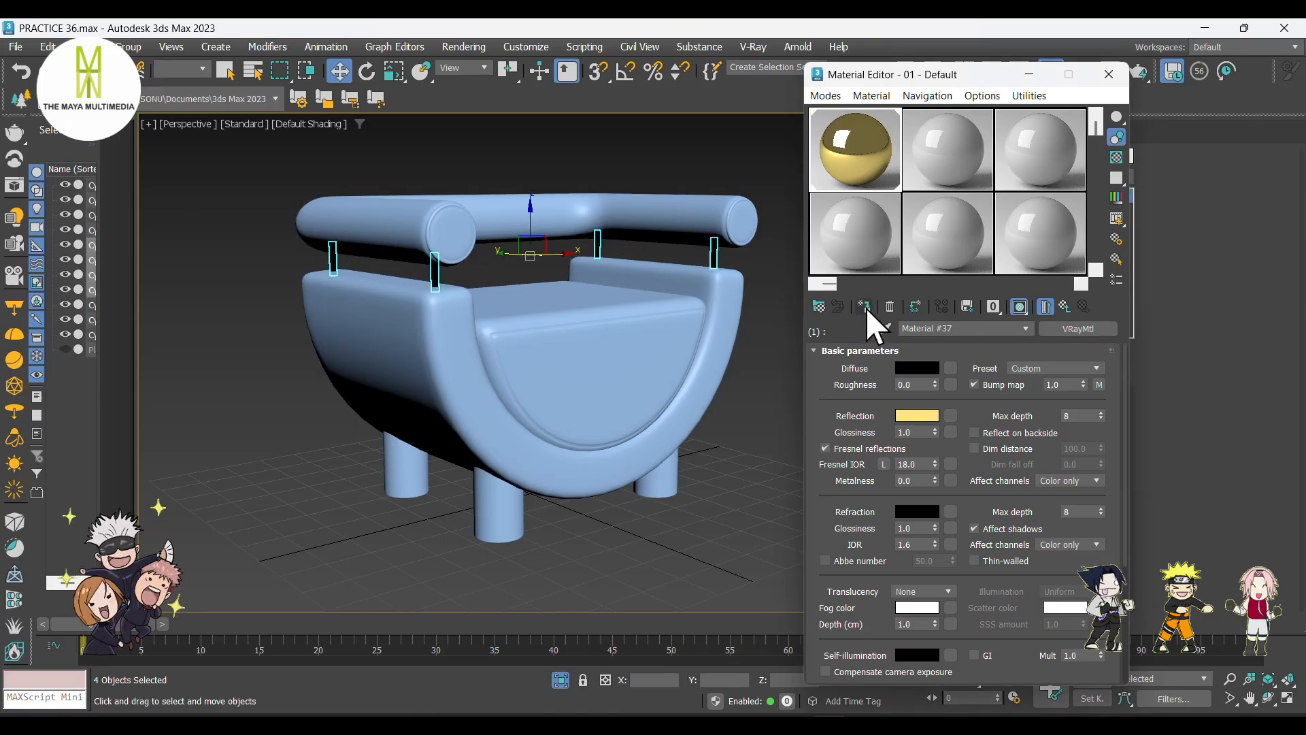
- Create a VRayMtl in the ID 2 slot of the Multi/Sub-Object material and show its parameters
click(1063, 308)
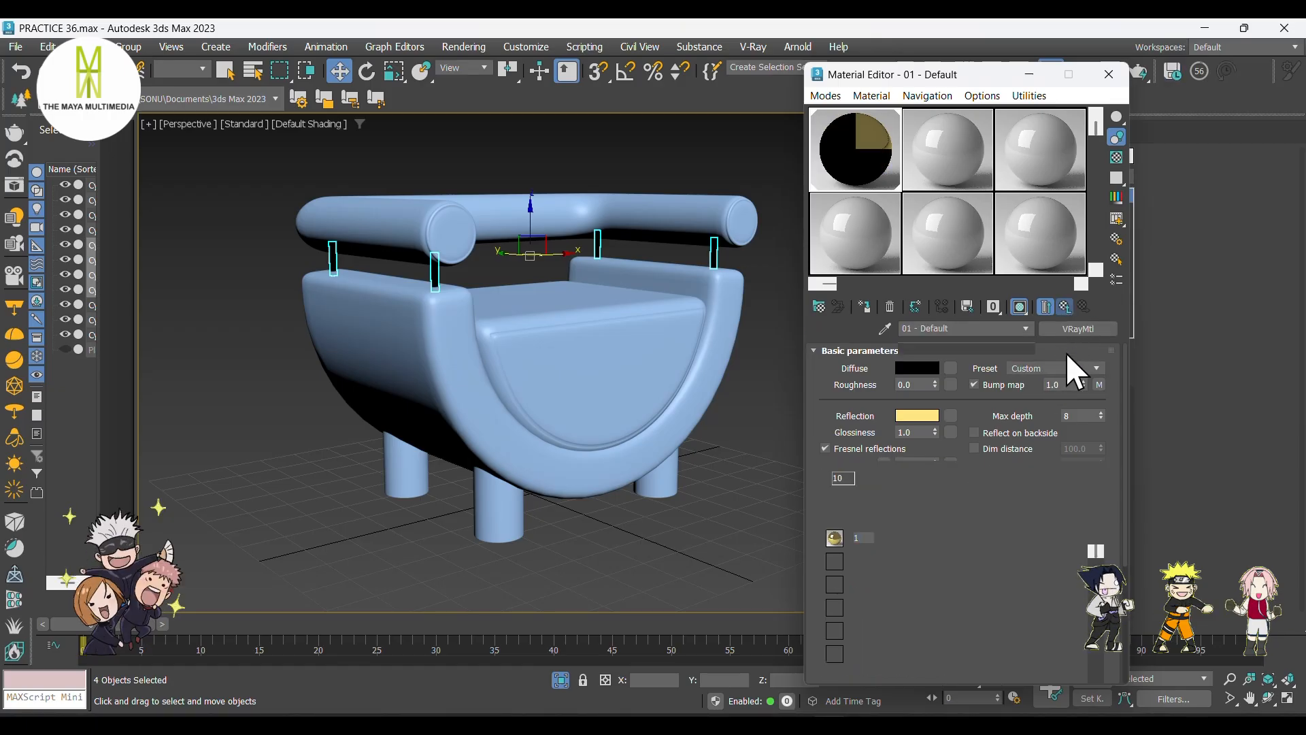
click(990, 460)
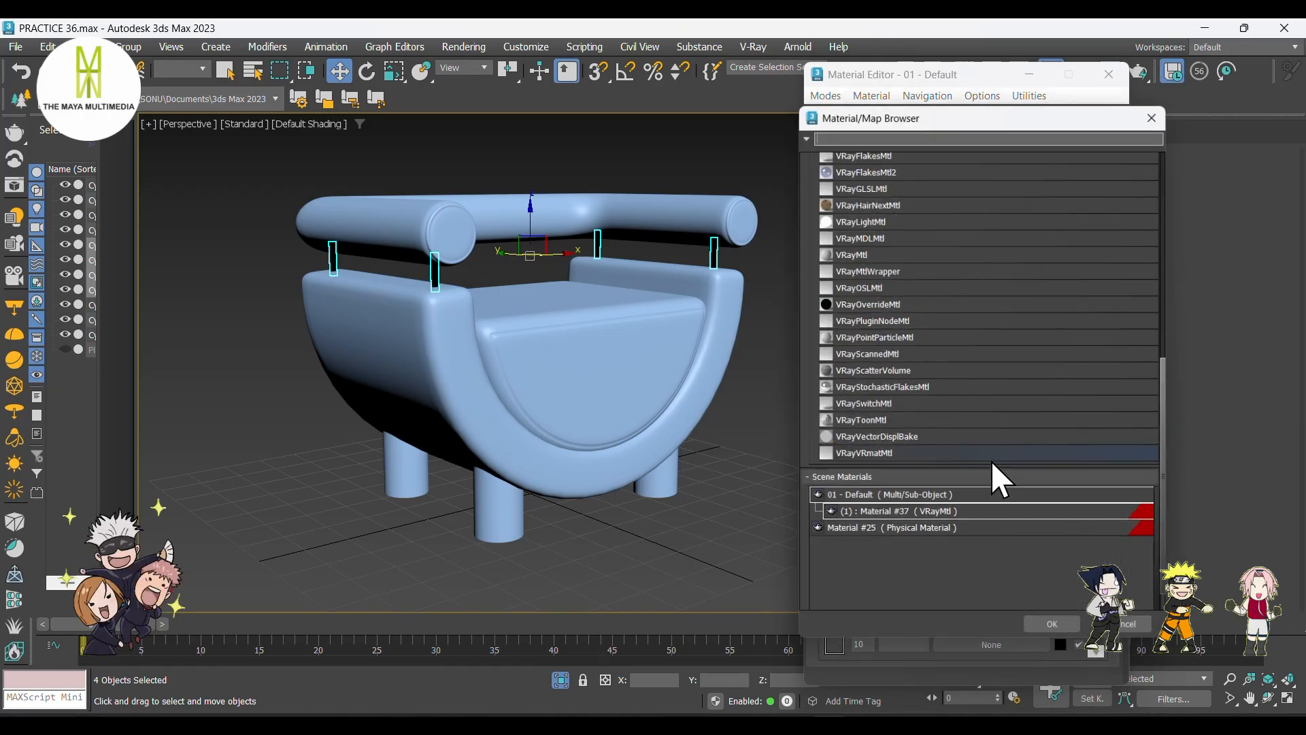
click(911, 253)
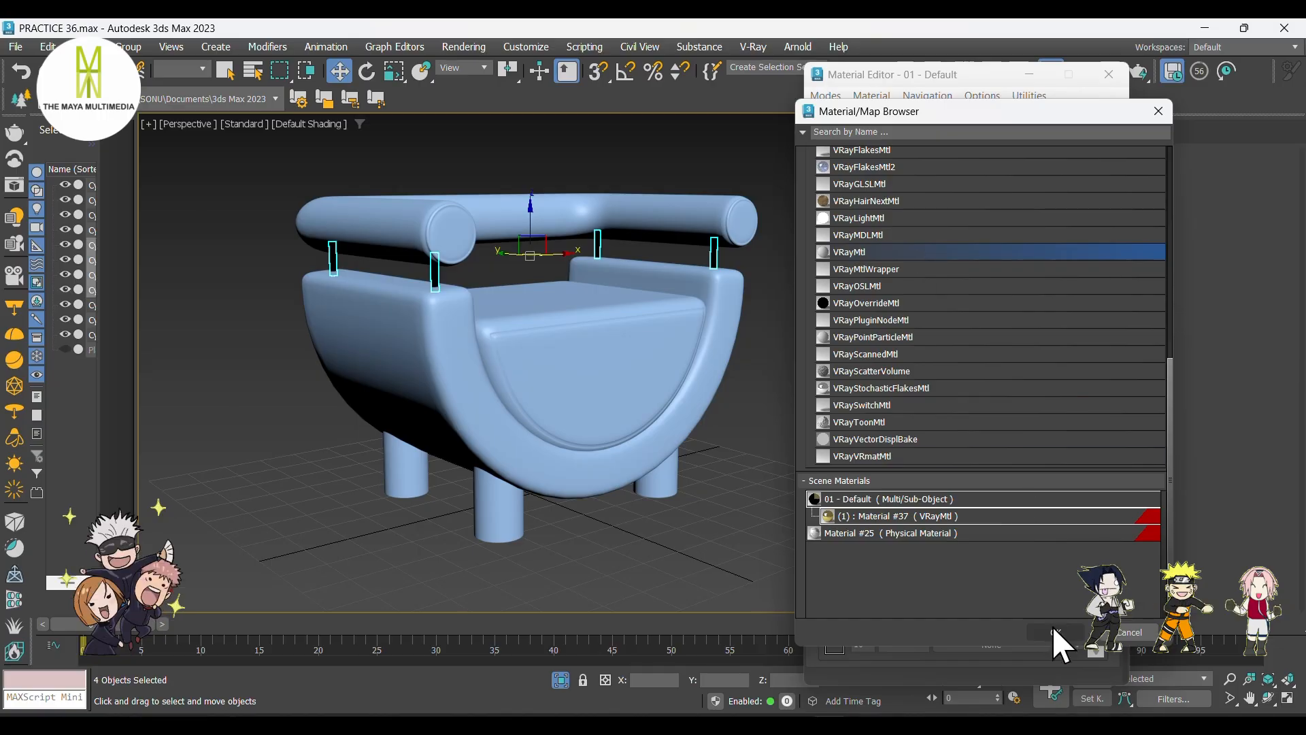
click(1054, 631)
click(981, 432)
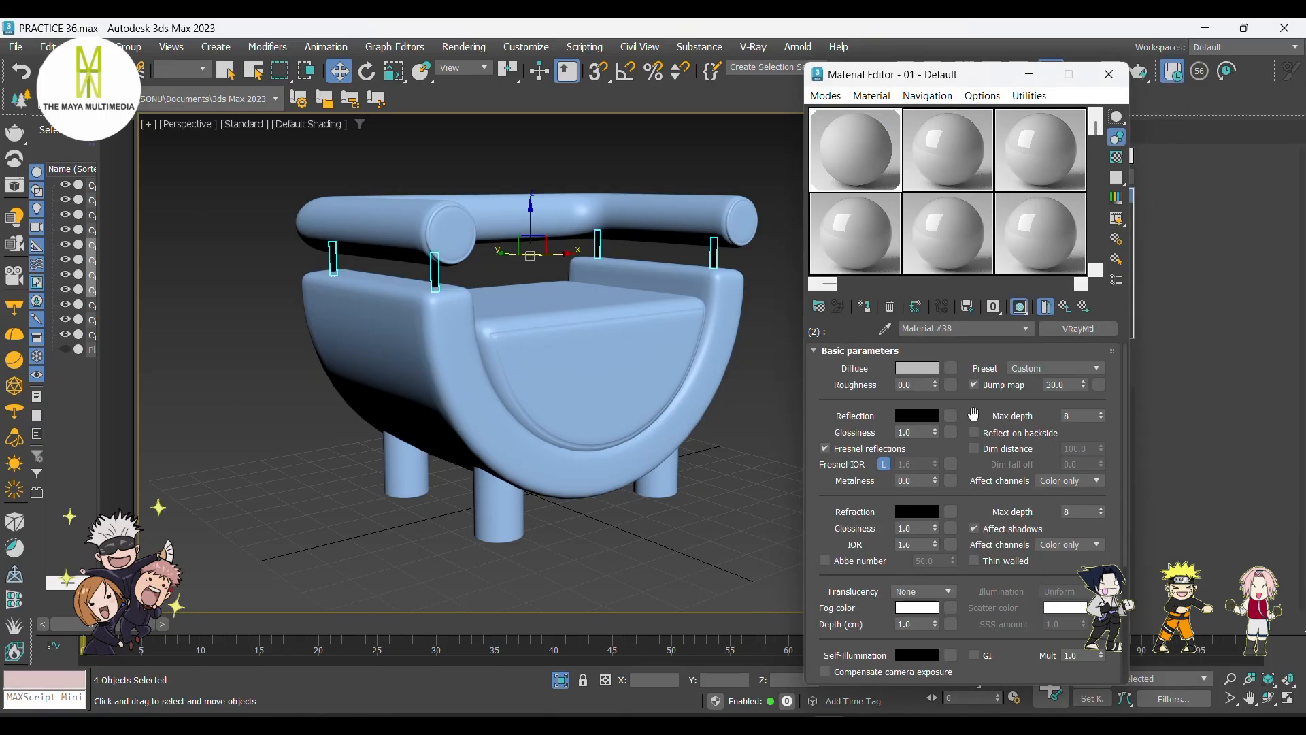
- Load the bitmap scuba_suede_diff_4k as the ID 2 material's diffuse map, enlarge its preview, and return to the material's parameters
click(955, 368)
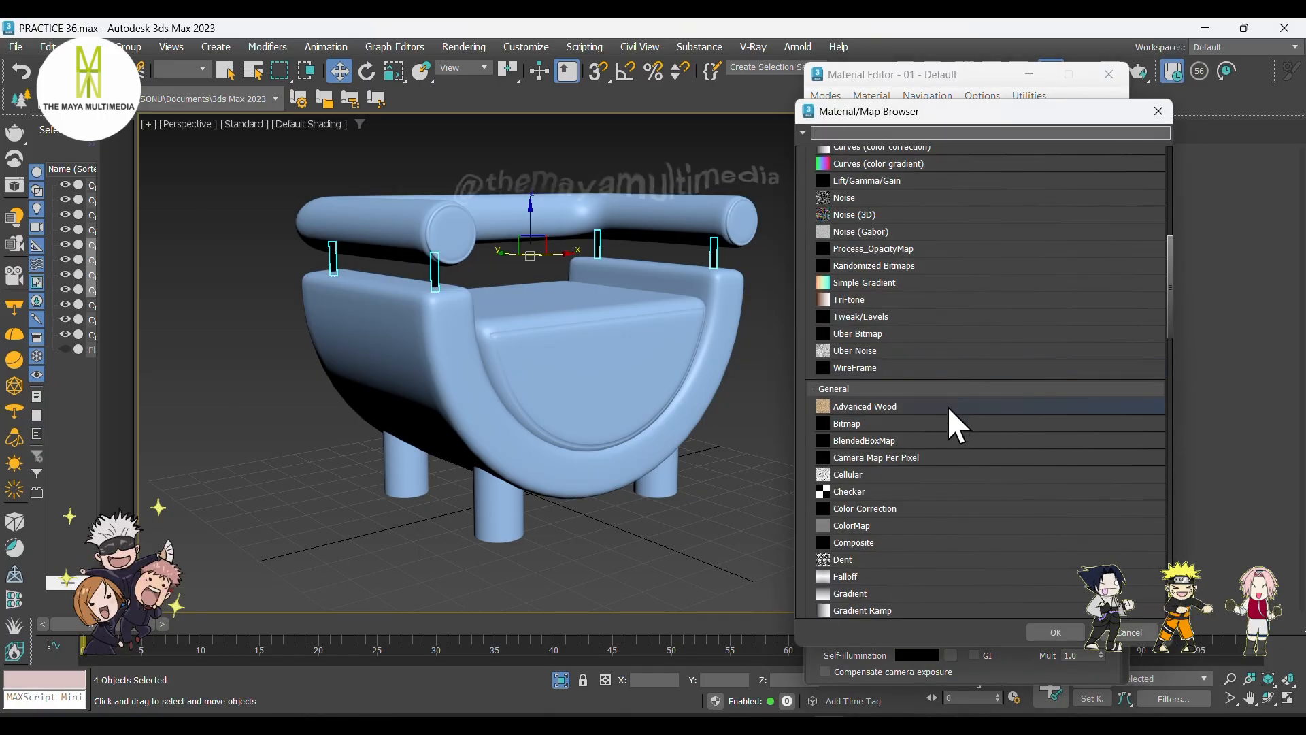
click(938, 420)
click(1056, 632)
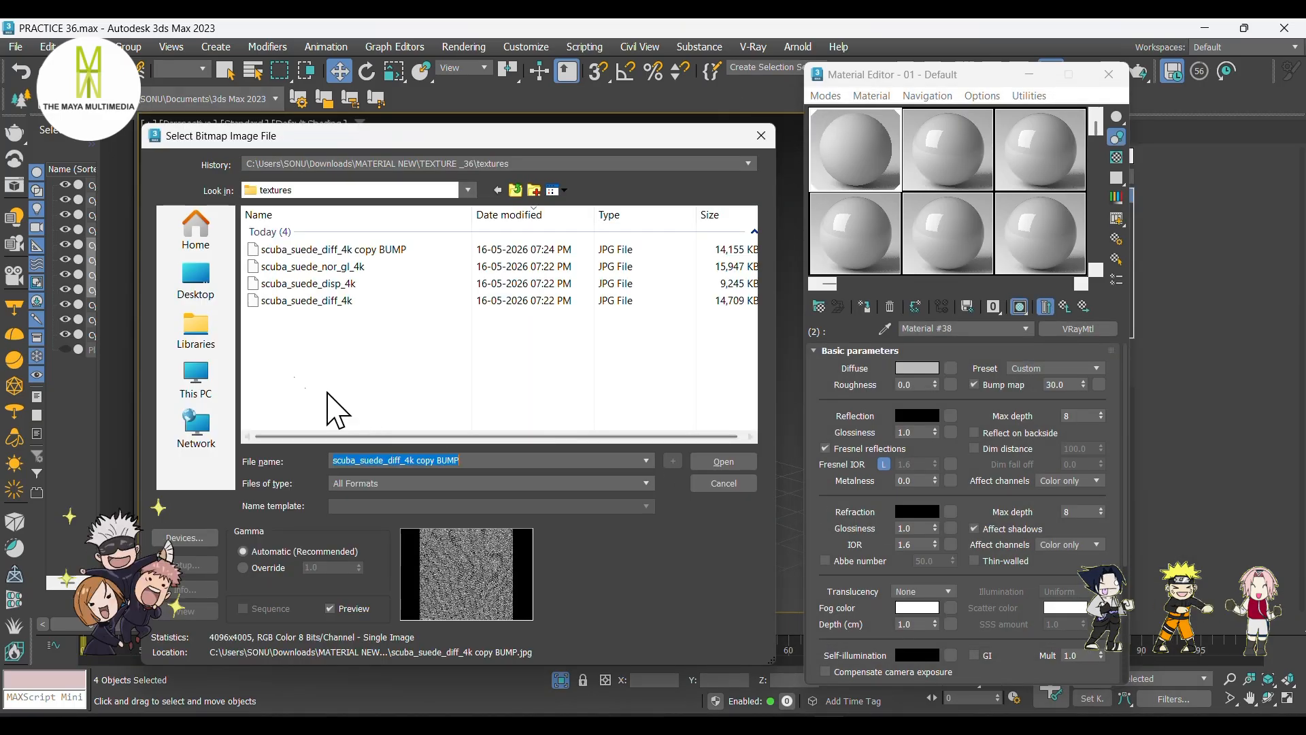
click(387, 300)
click(723, 461)
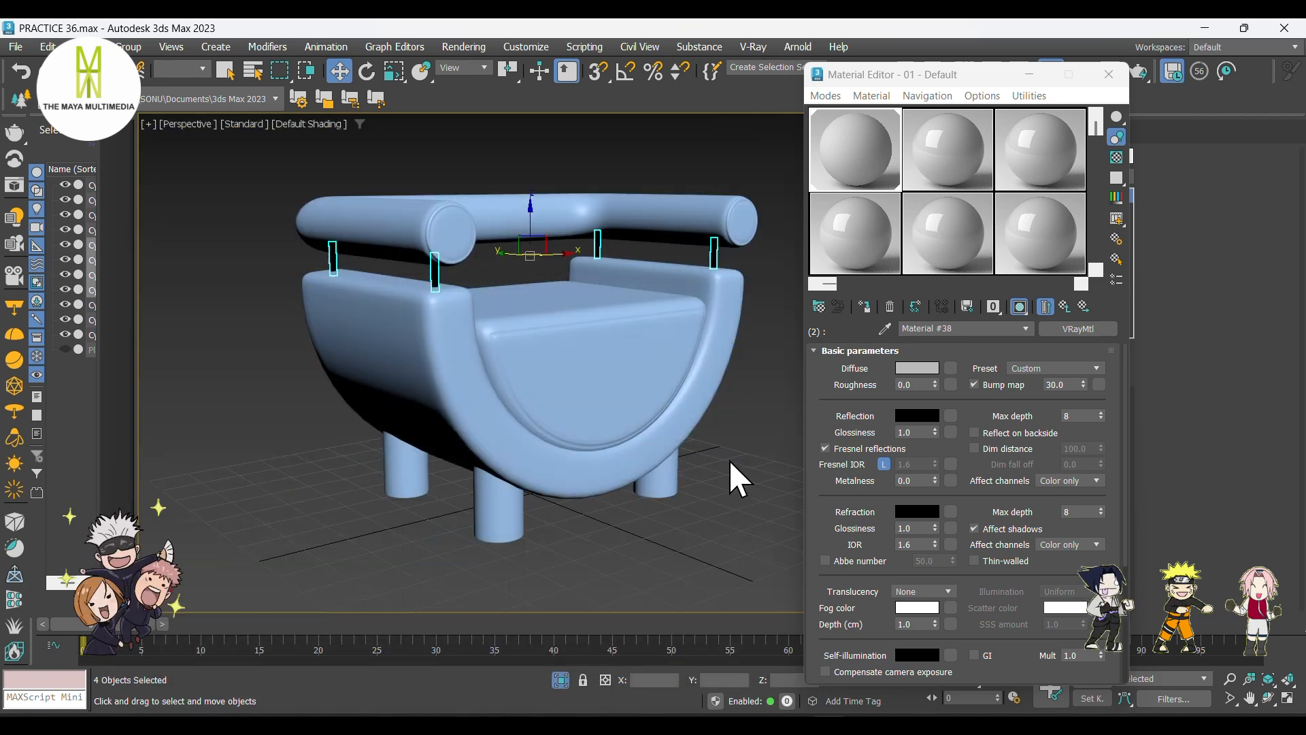
double_click(872, 173)
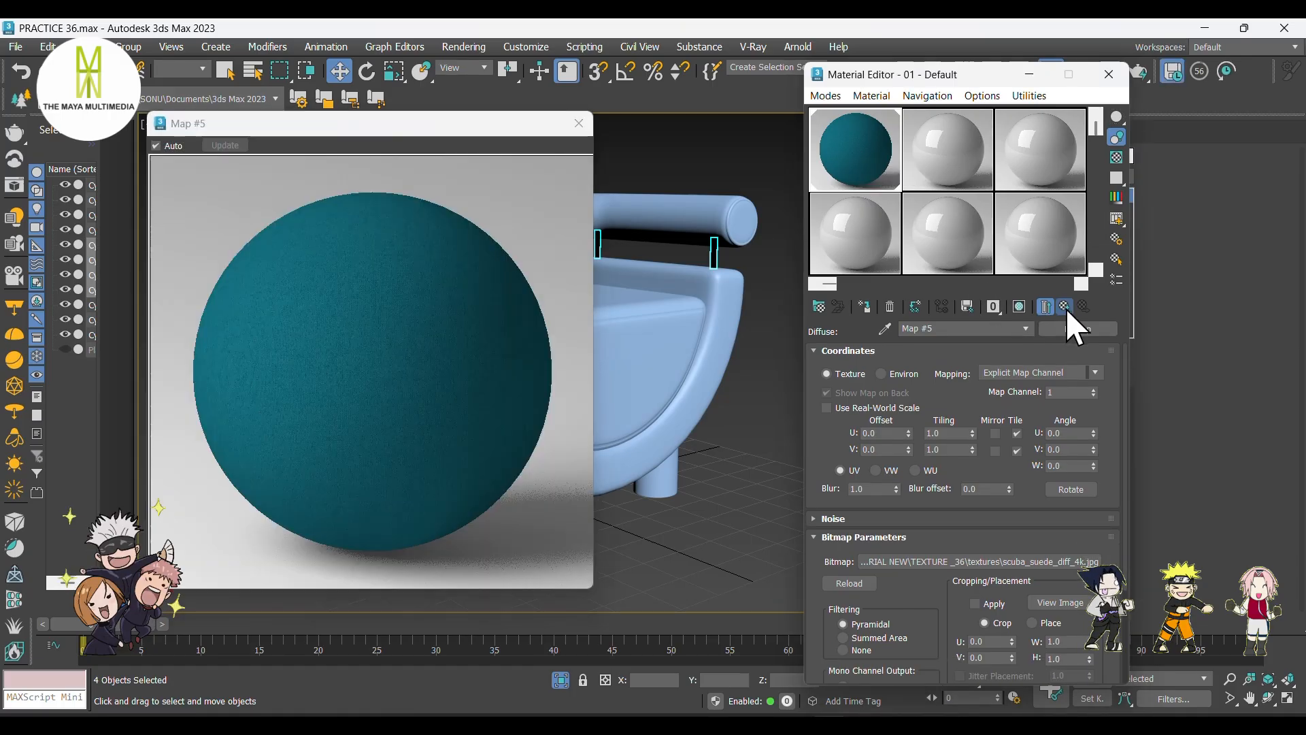
click(1065, 308)
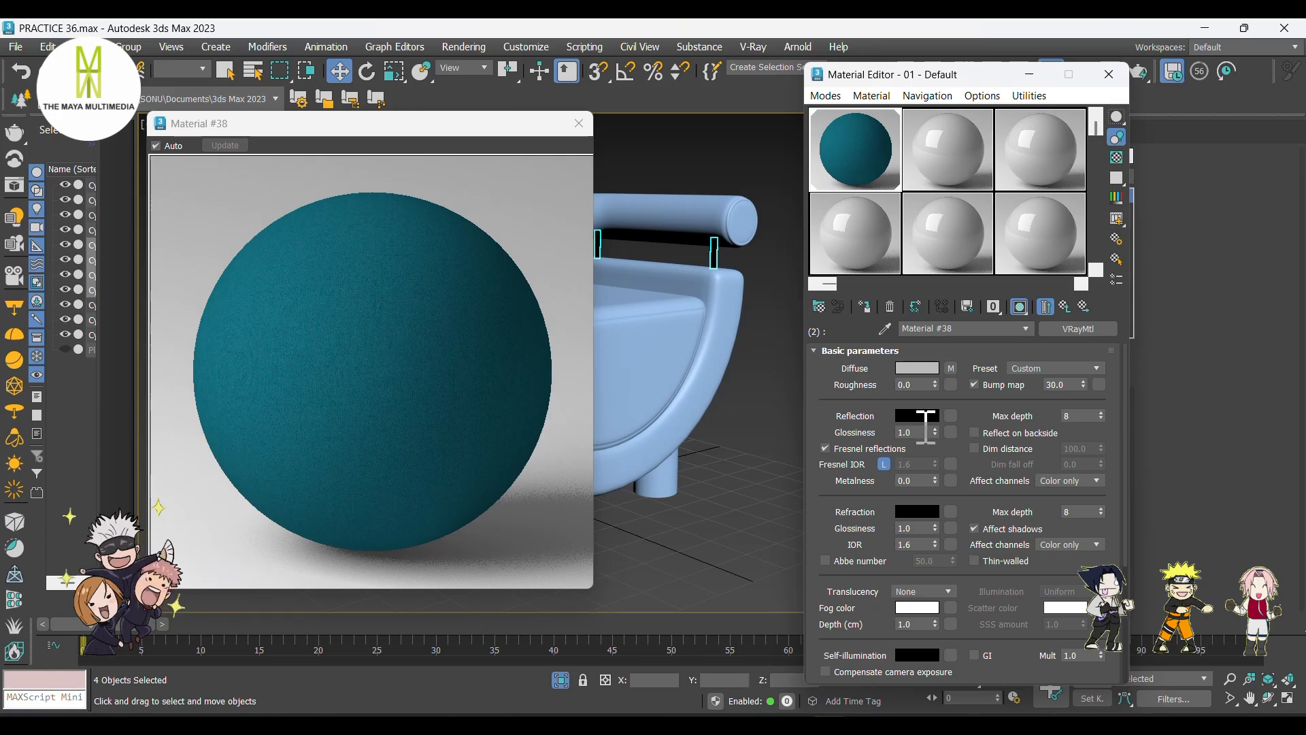
- Set the suede material's reflection color to white and its reflection glossiness to 0.45
click(918, 415)
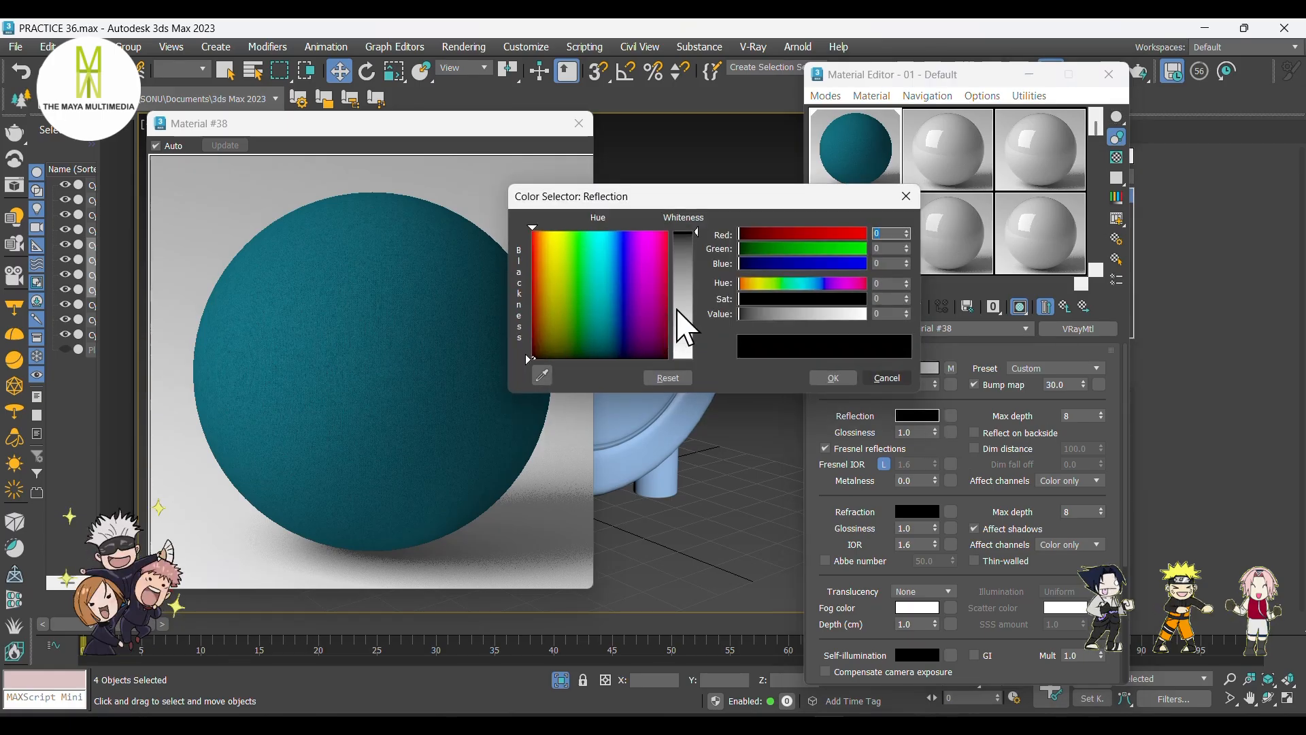
drag(683, 335, 684, 359)
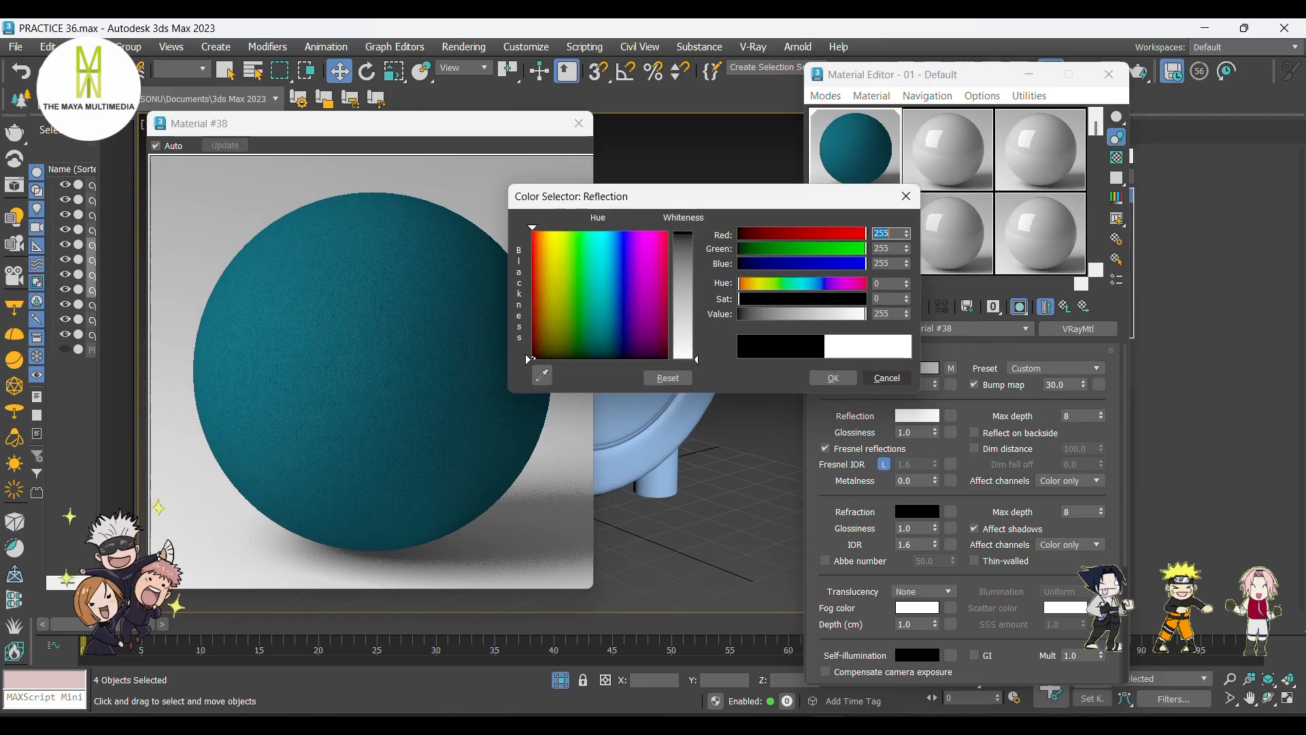
click(836, 377)
click(929, 432)
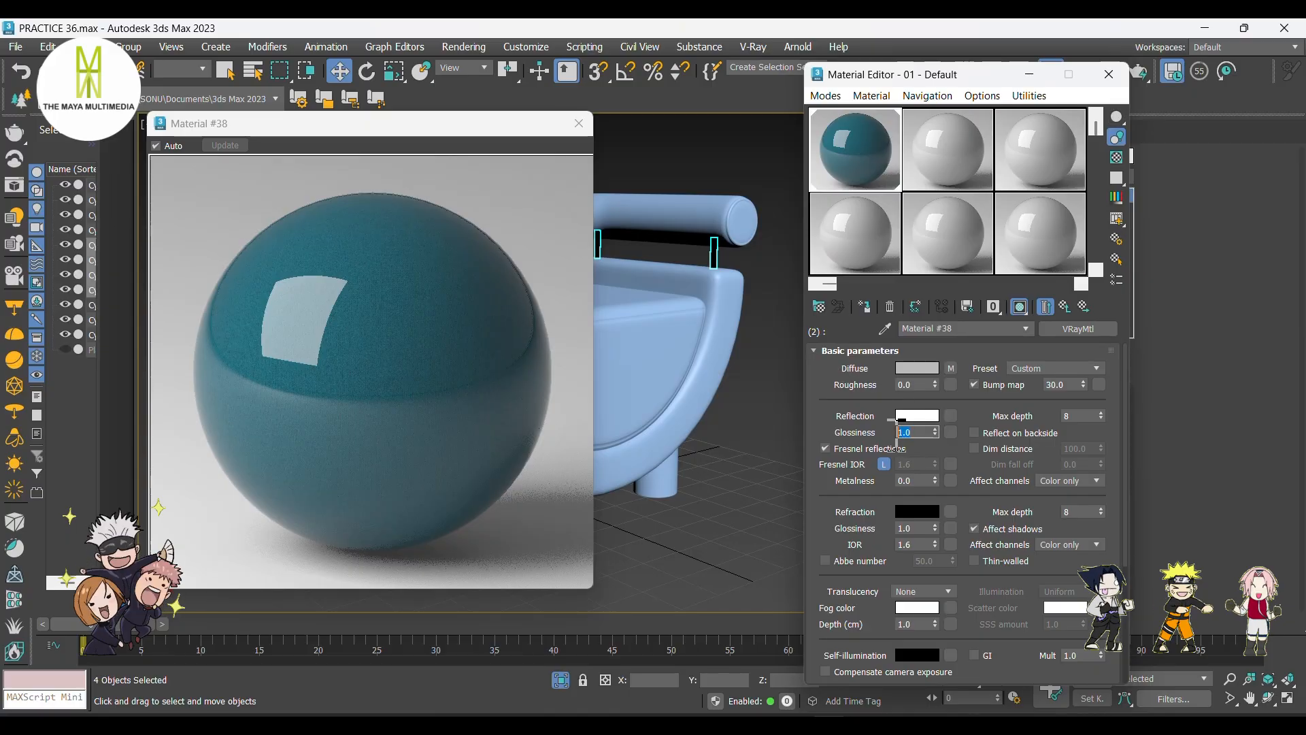
text(0.45)
key(Return)
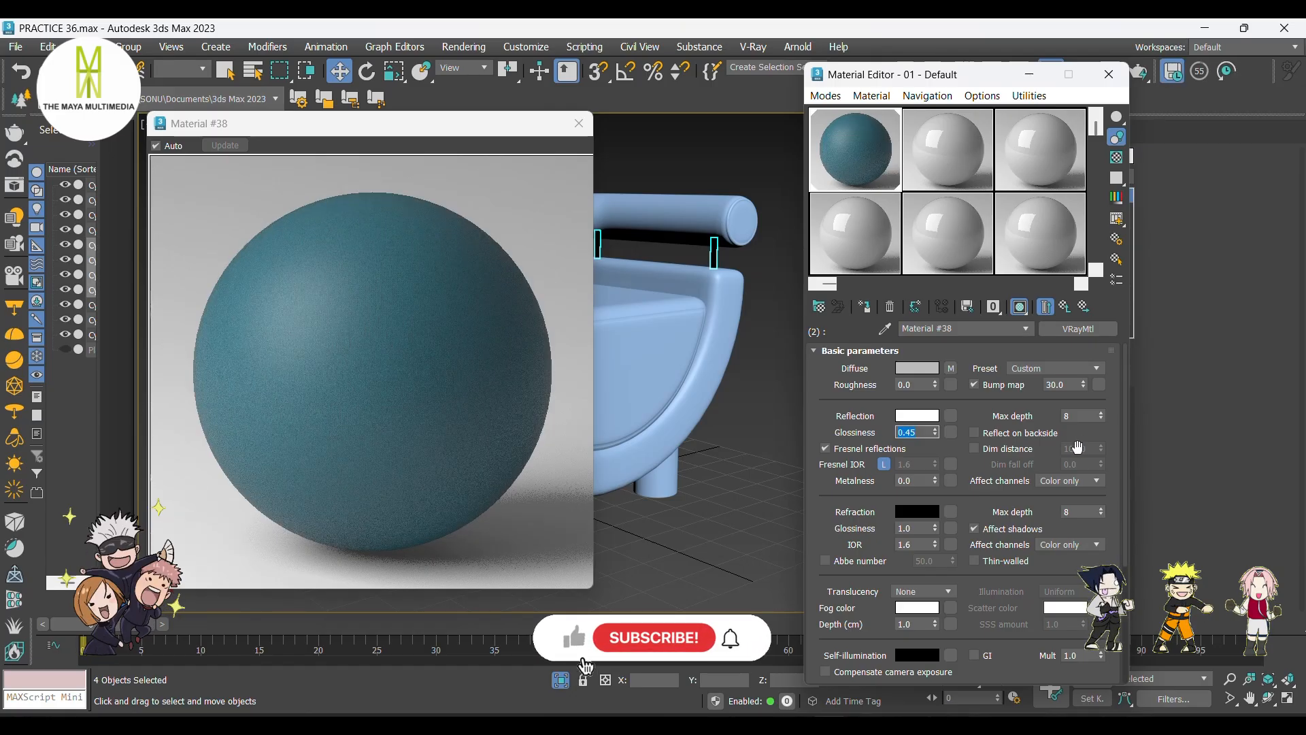
- Add a VRayNormalMap to the bump map slot of the suede material
click(1099, 385)
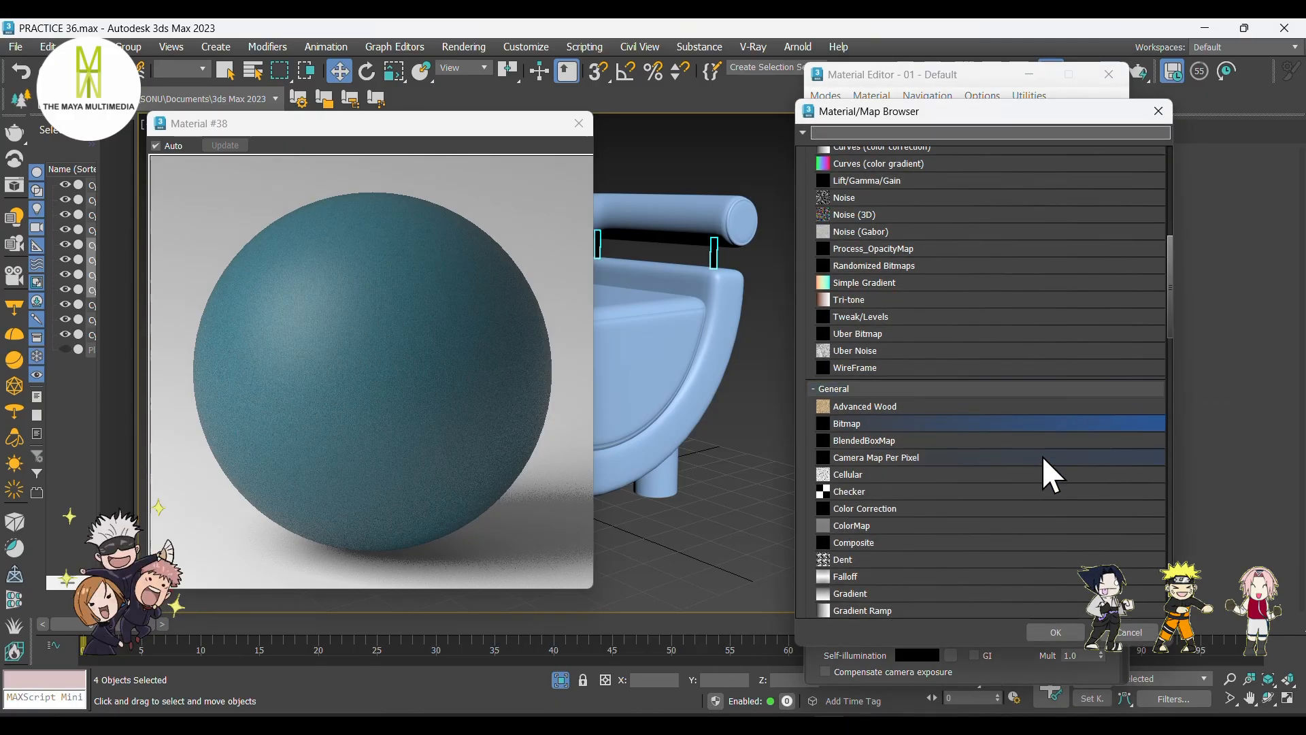
scroll(978, 517, down, 5)
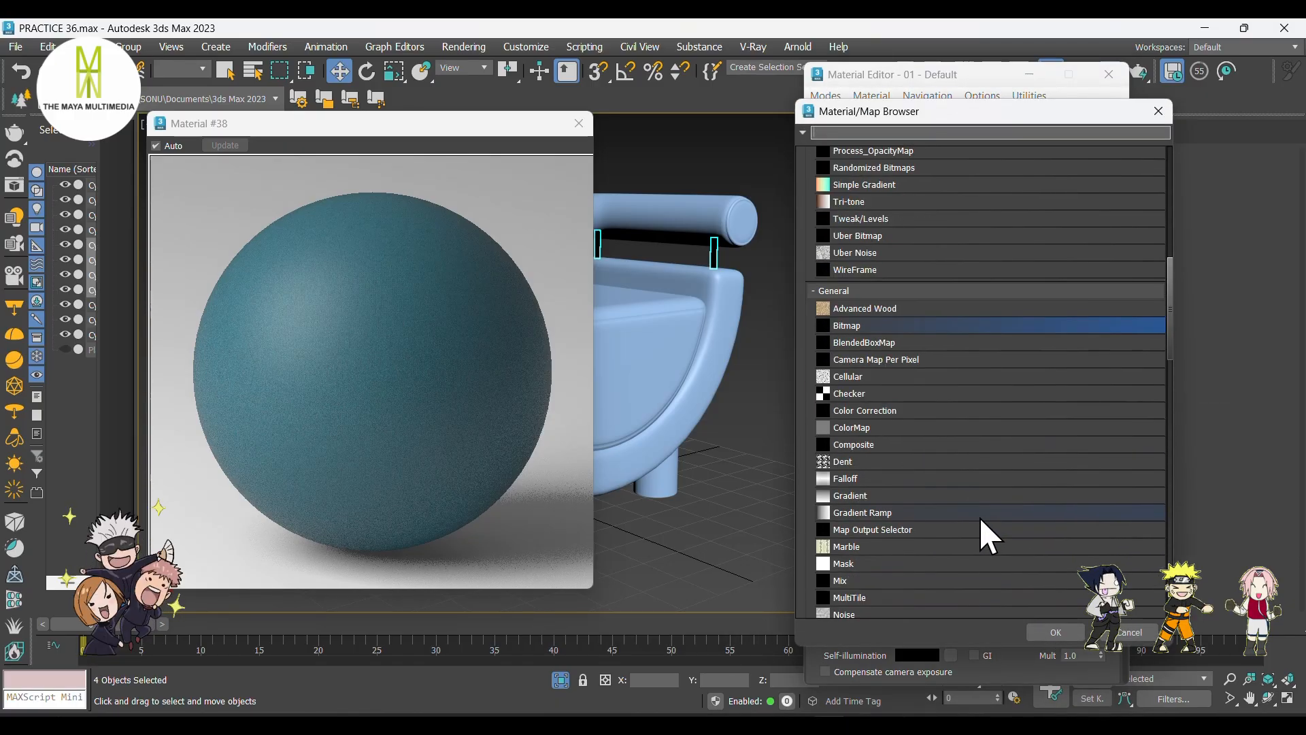
scroll(982, 521, down, 13)
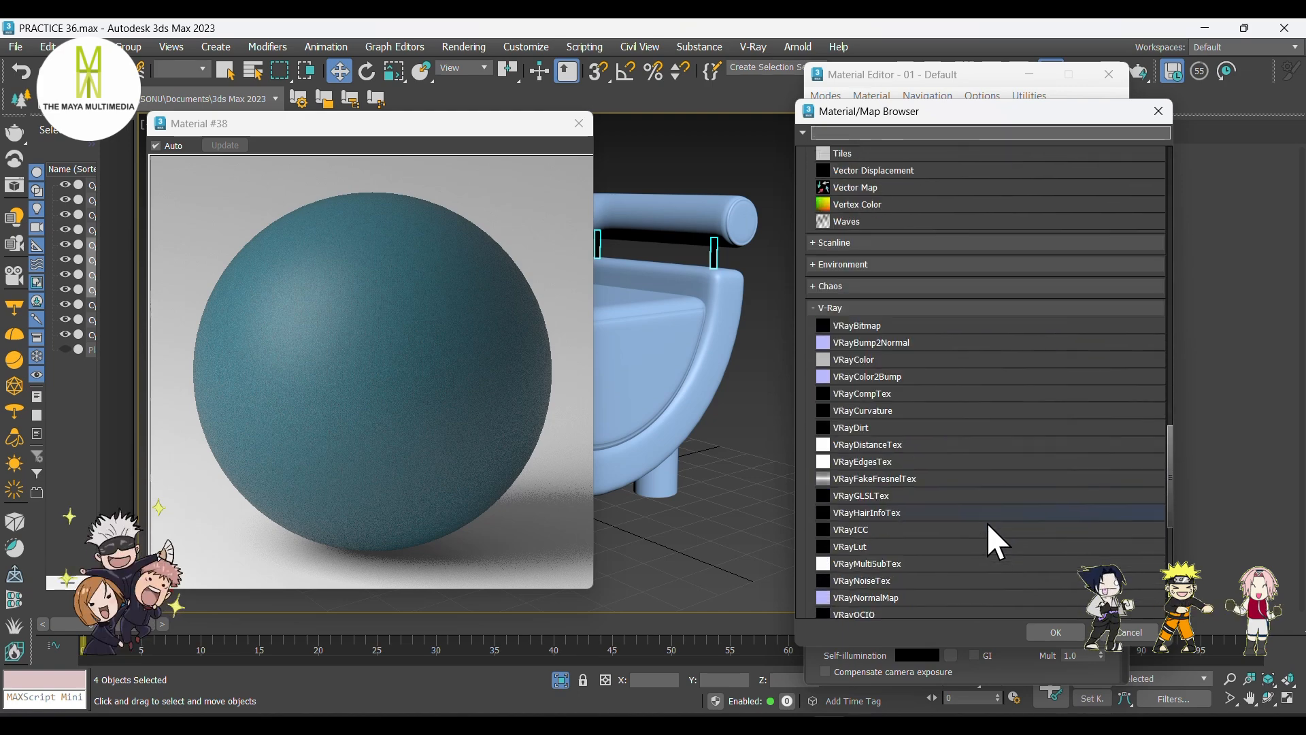
scroll(991, 547, down, 1)
click(964, 561)
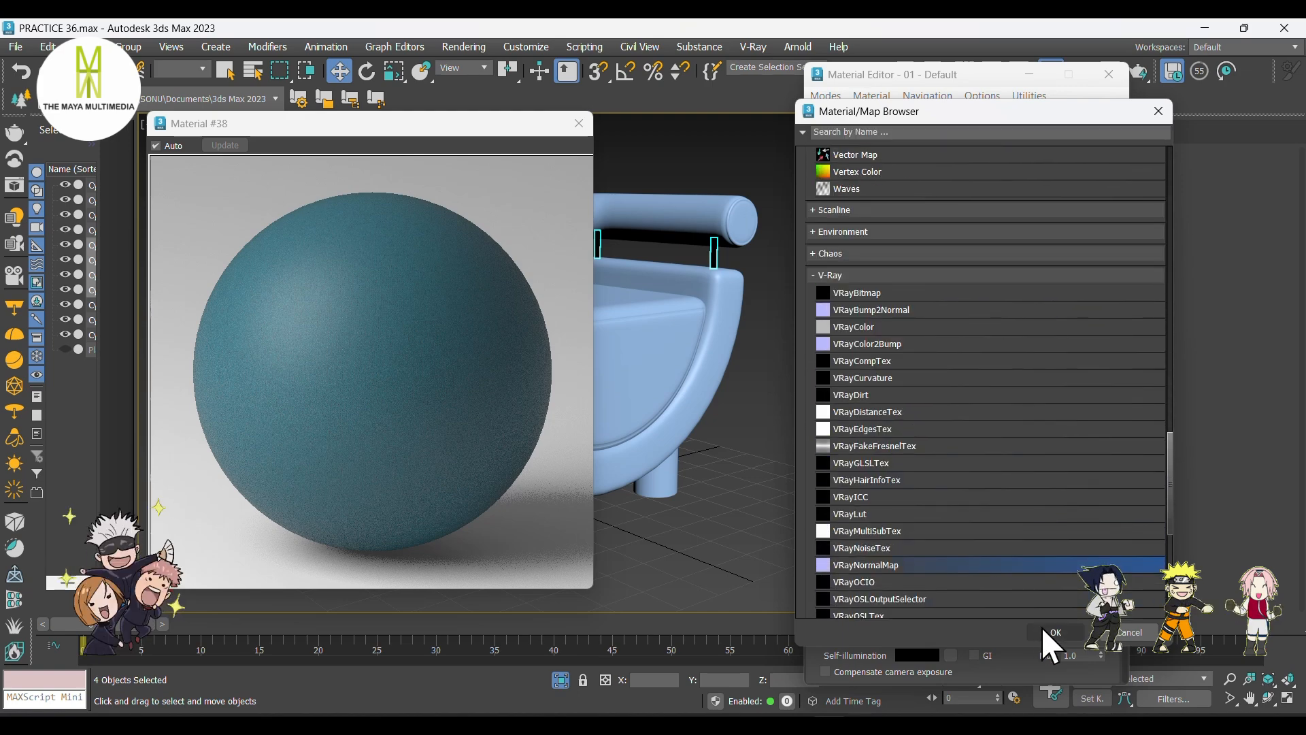
click(1047, 630)
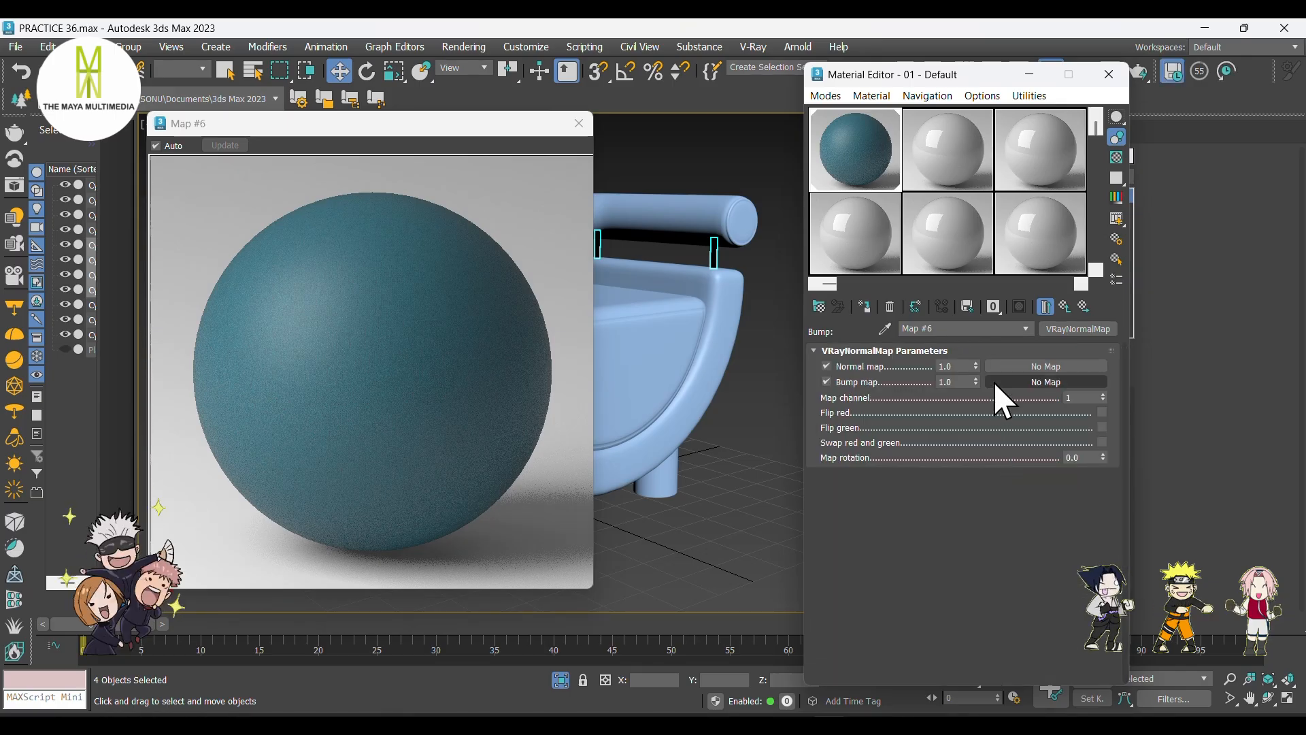
- Load the bitmap scuba_suede_nor_gl_4k into the normal map input of the suede material's VRayNormalMap
click(1003, 366)
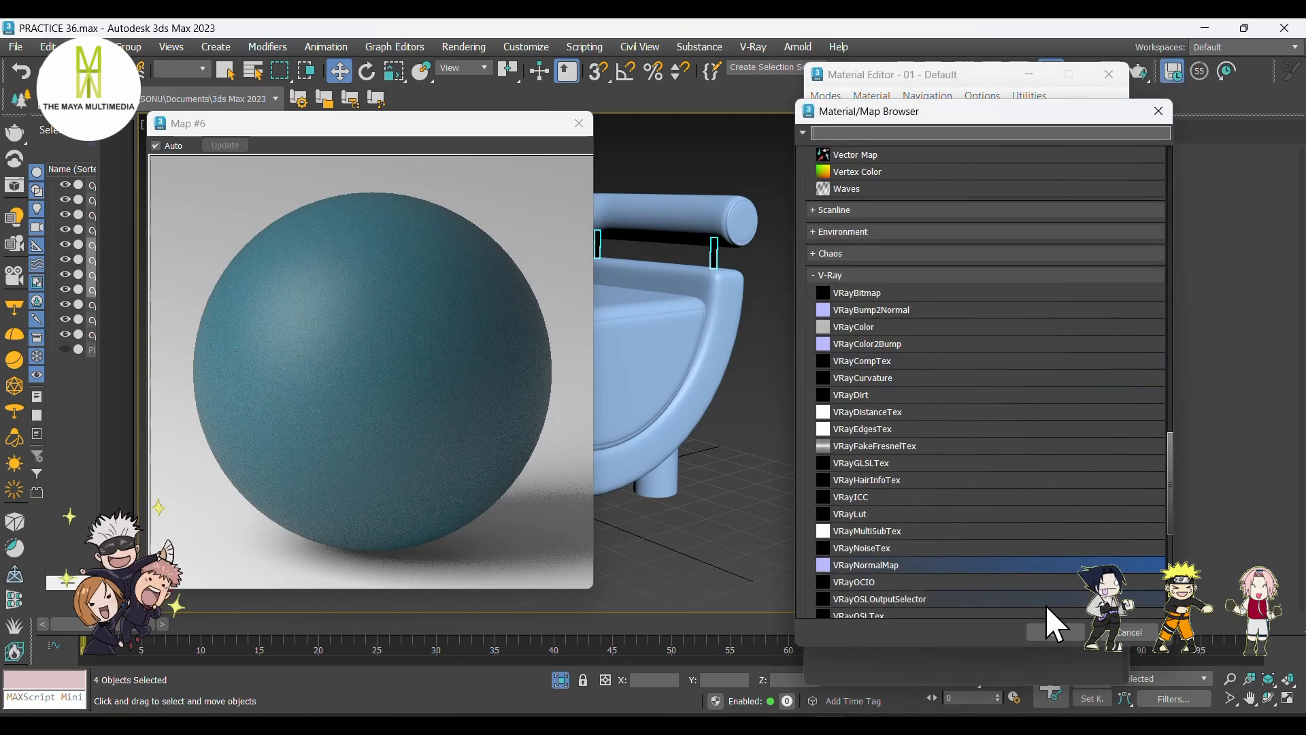
scroll(964, 285, up, 13)
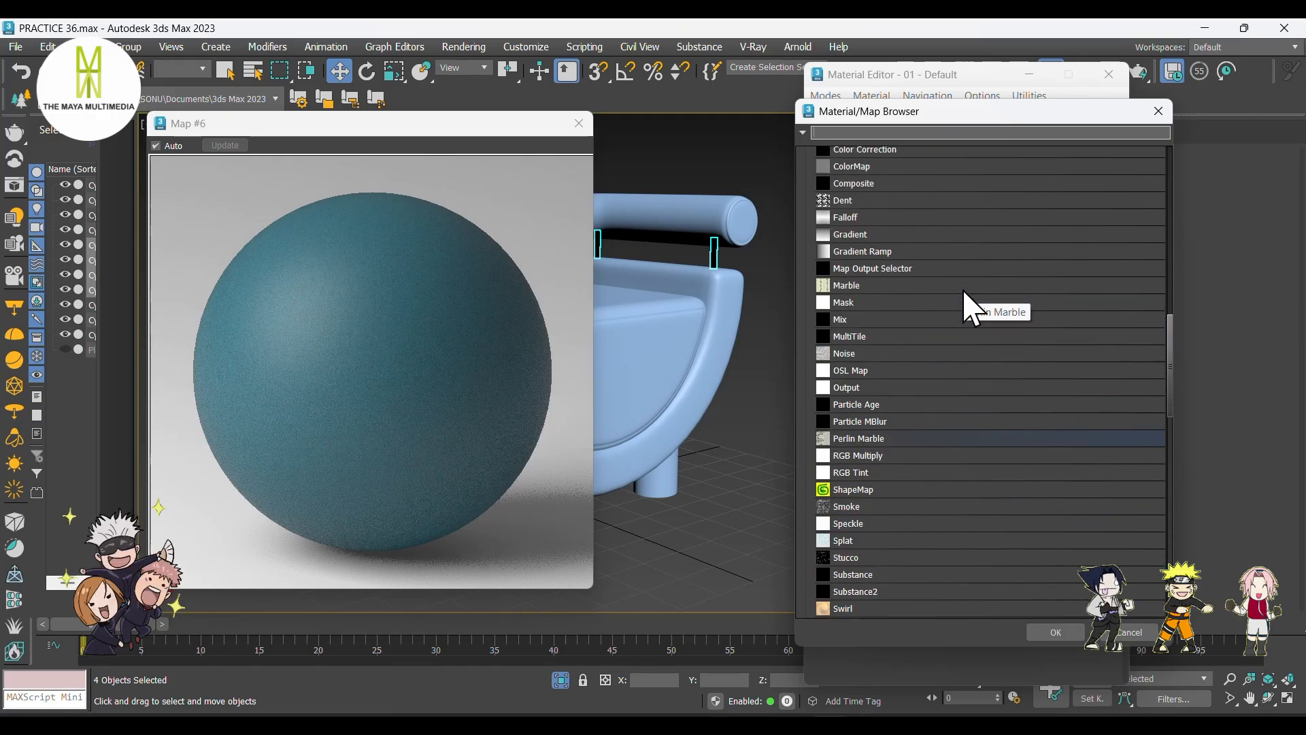
scroll(964, 294, up, 2)
click(960, 275)
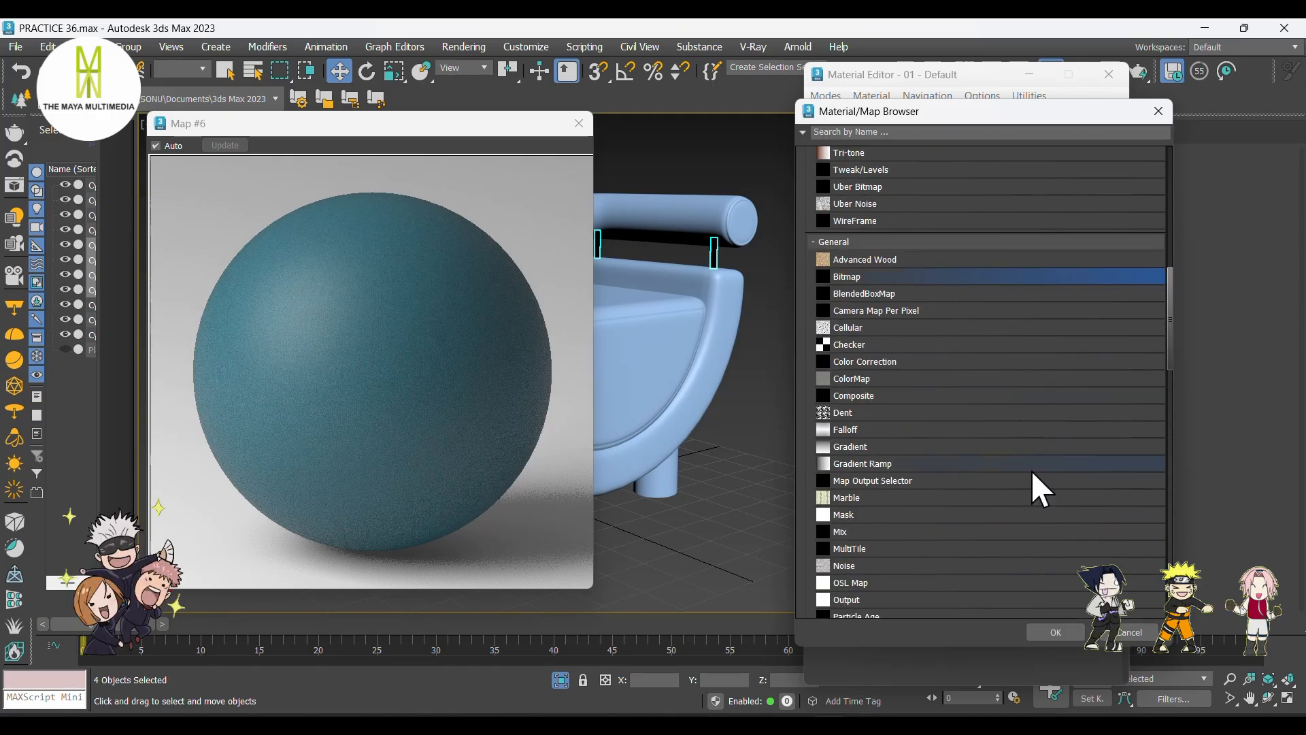
click(1056, 631)
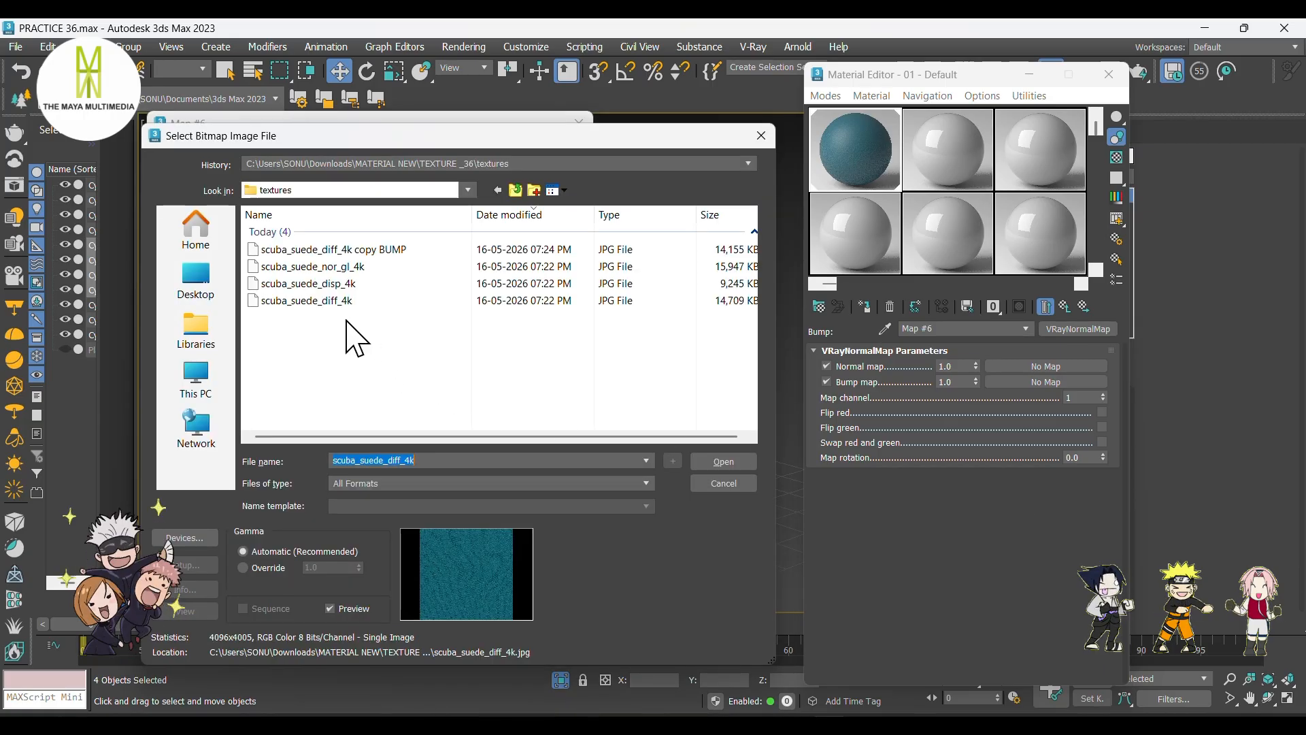
click(401, 267)
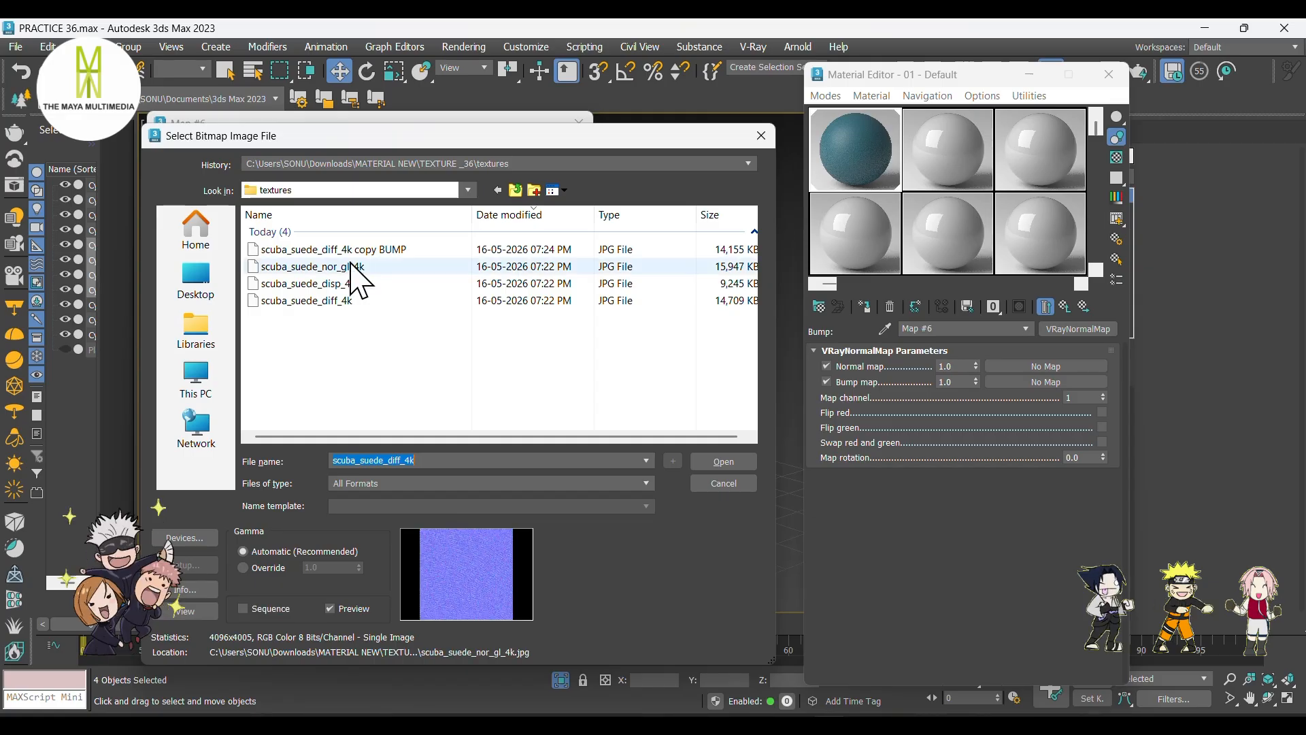
click(744, 462)
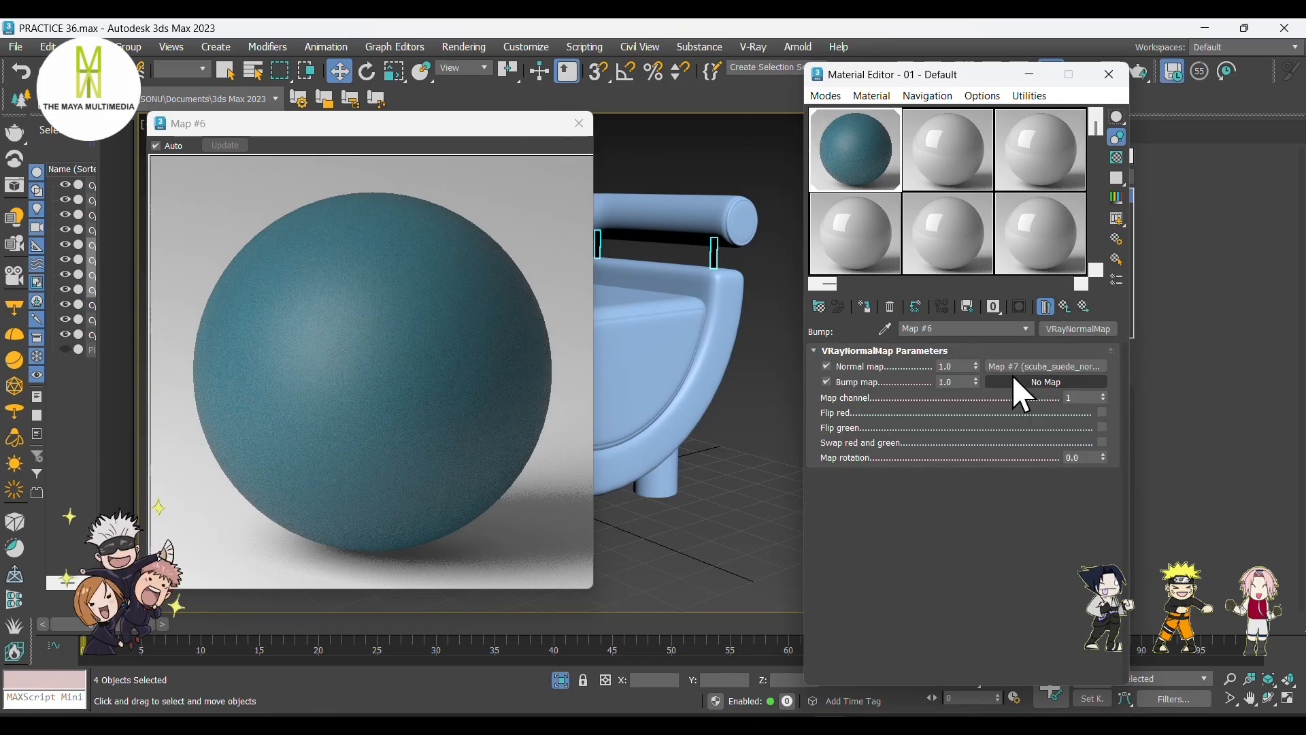
- Load the bitmap scuba_suede_diff_4k copy BUMP into the bump map input of the suede material's VRayNormalMap
click(1011, 376)
click(1045, 634)
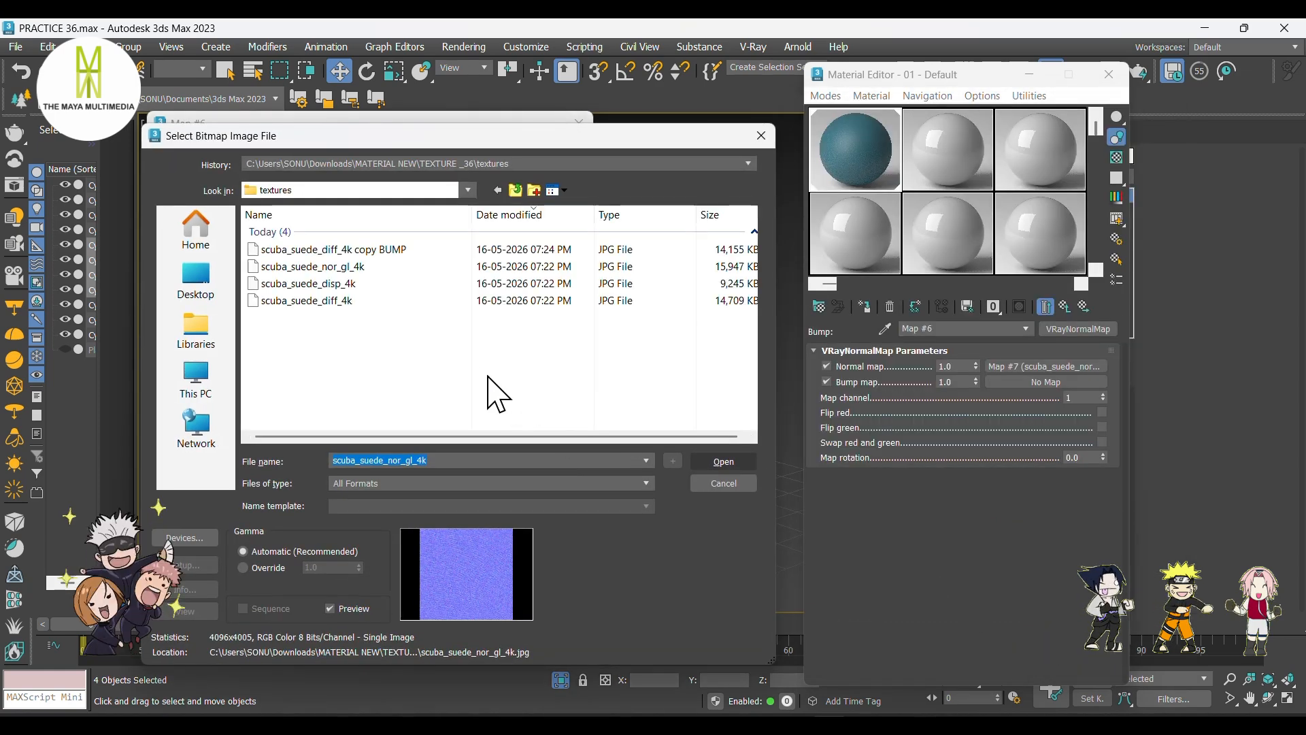
click(457, 249)
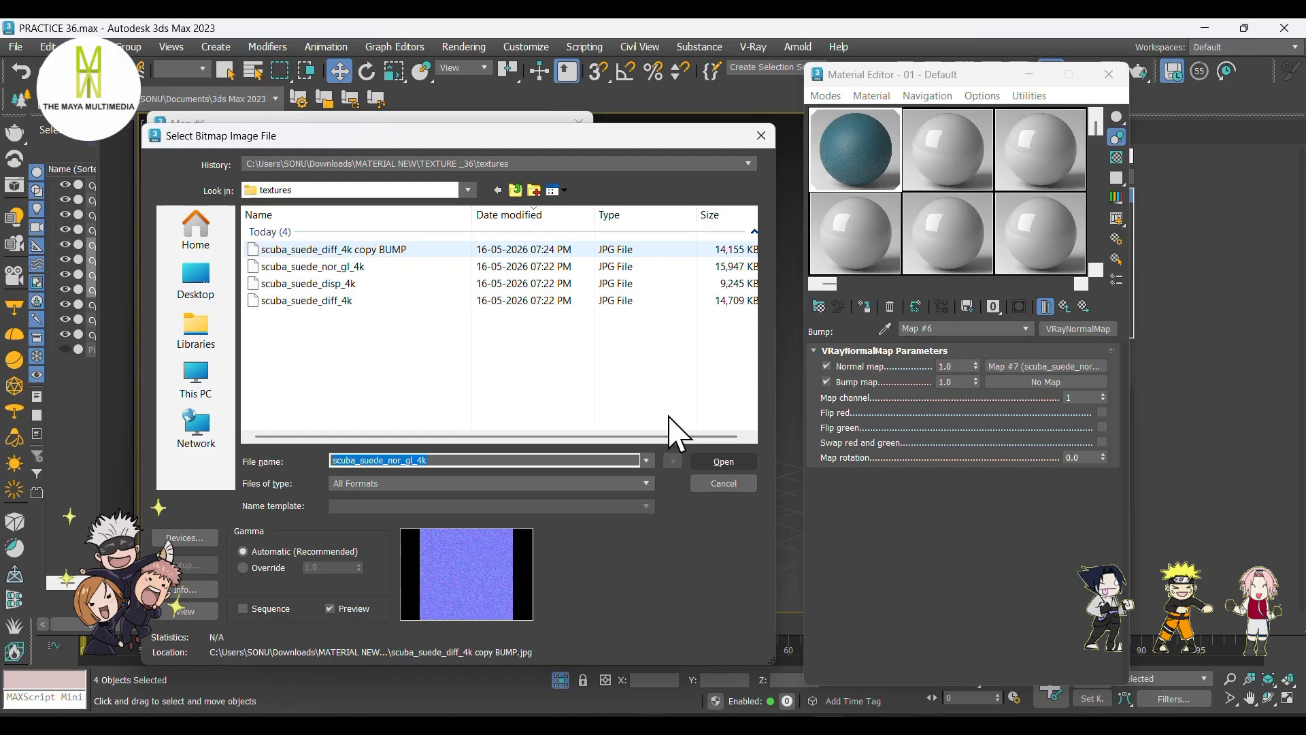
click(714, 461)
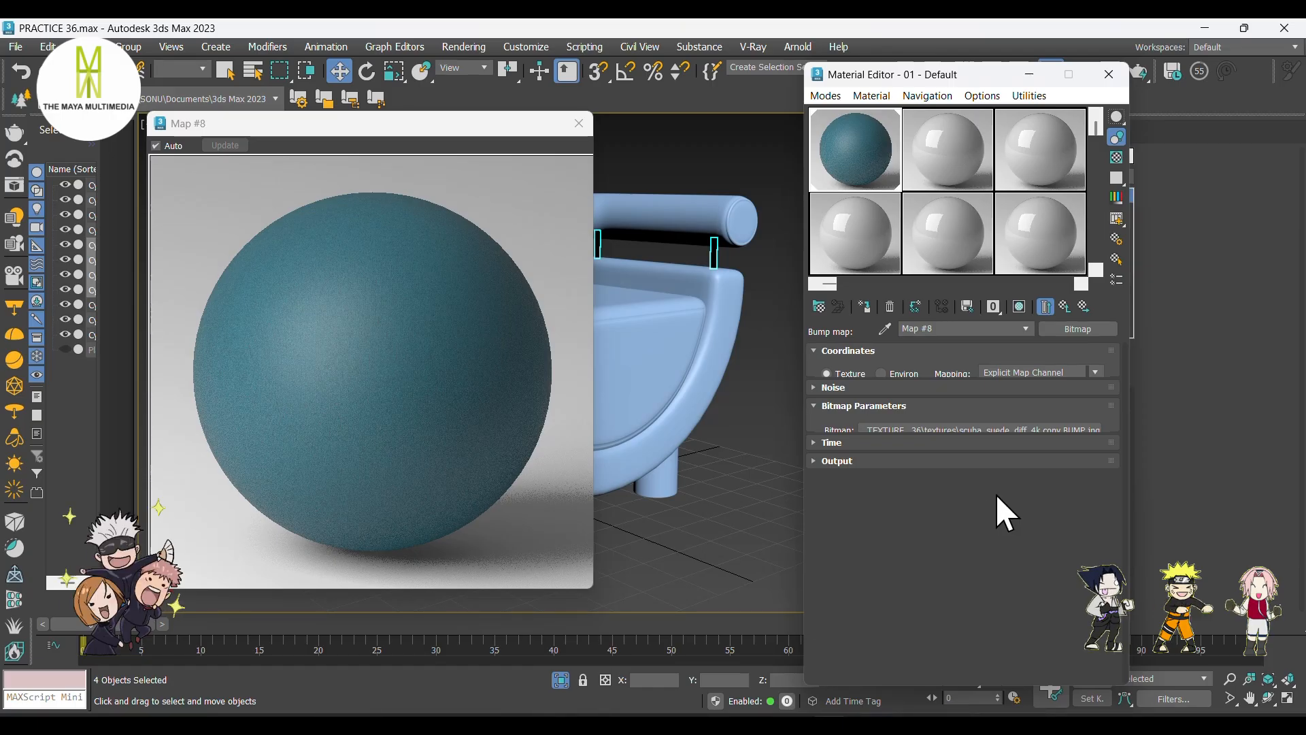
- Set the VRayNormalMap's normal map amount to 0.2 and its bump map amount to 0.4
click(1065, 307)
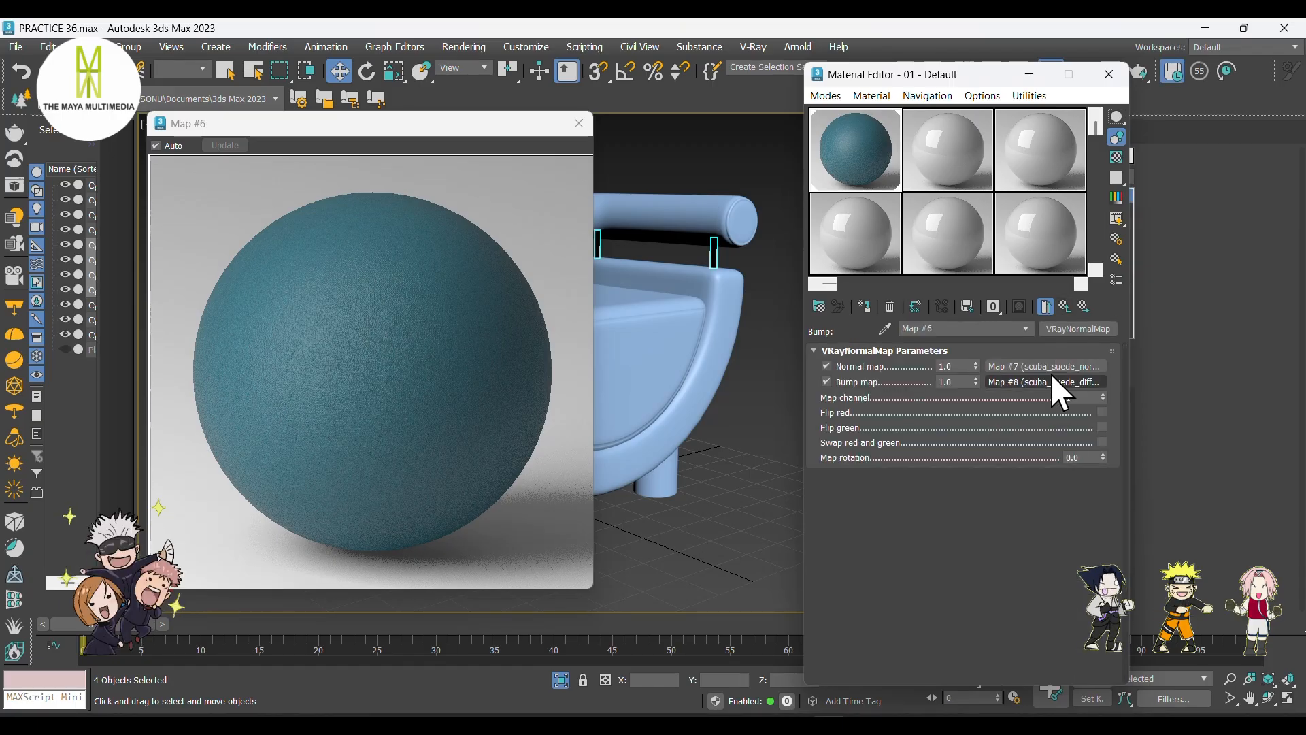
click(952, 366)
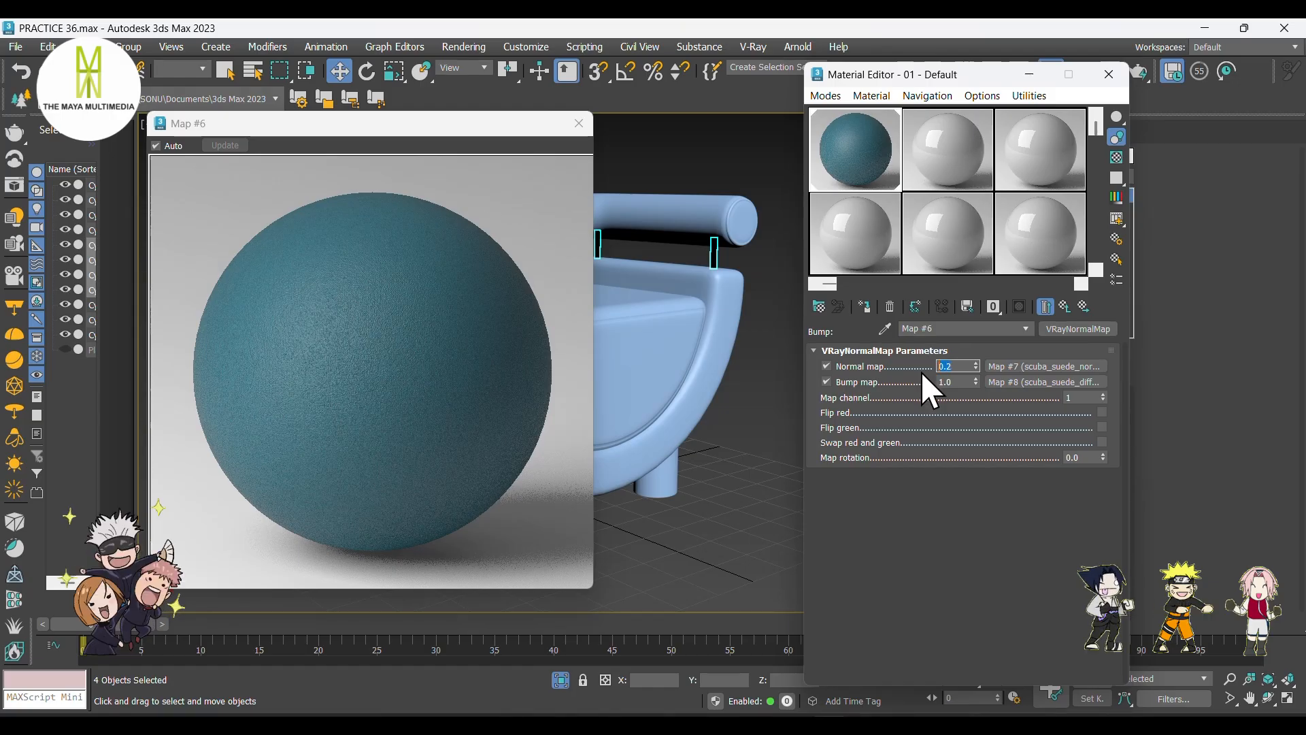
click(959, 381)
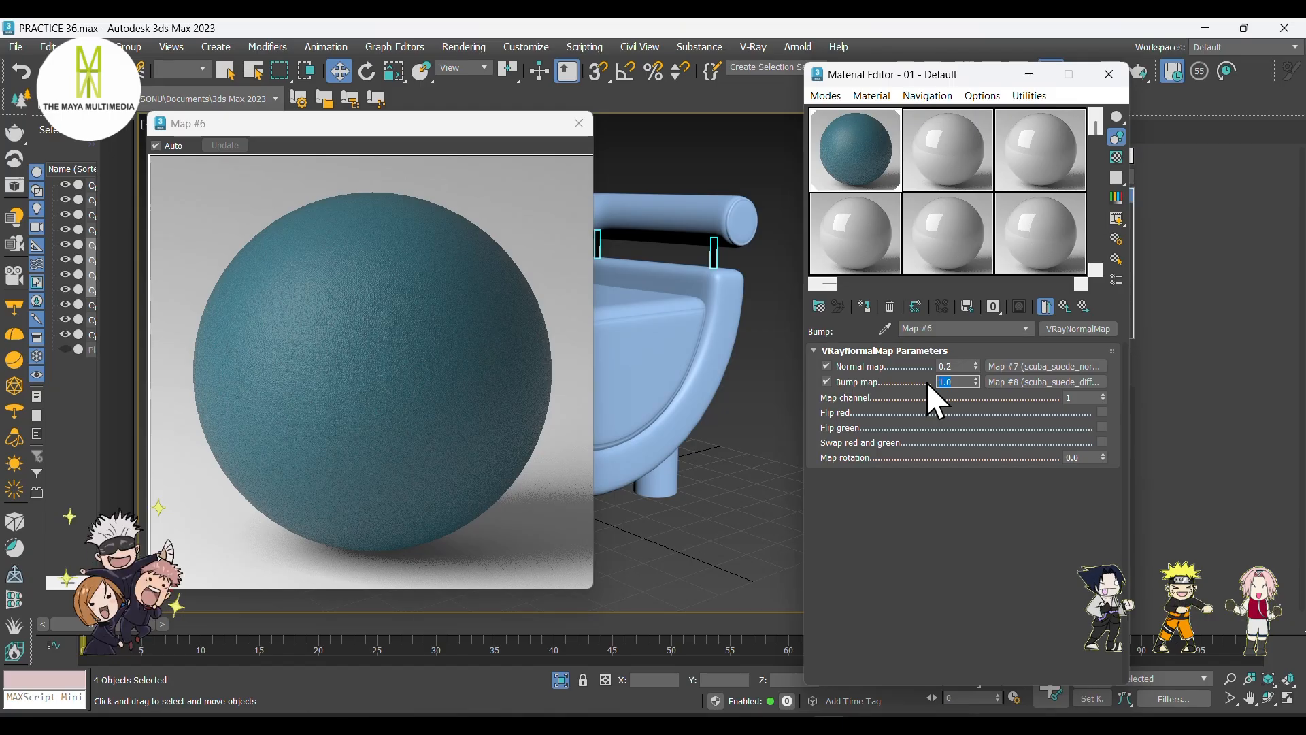
text(0.4)
key(Return)
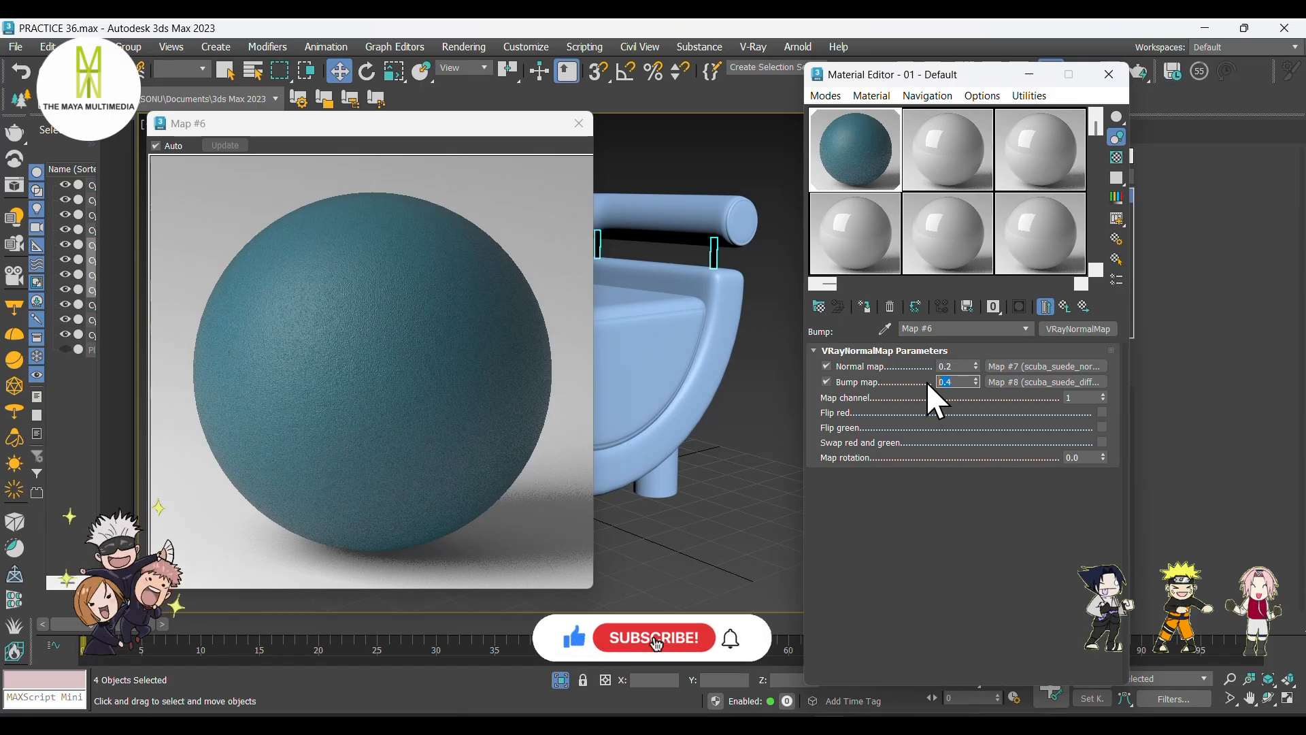
- Load the bitmap scuba_suede_disp_4k into the displacement map slot of the suede material
click(1064, 308)
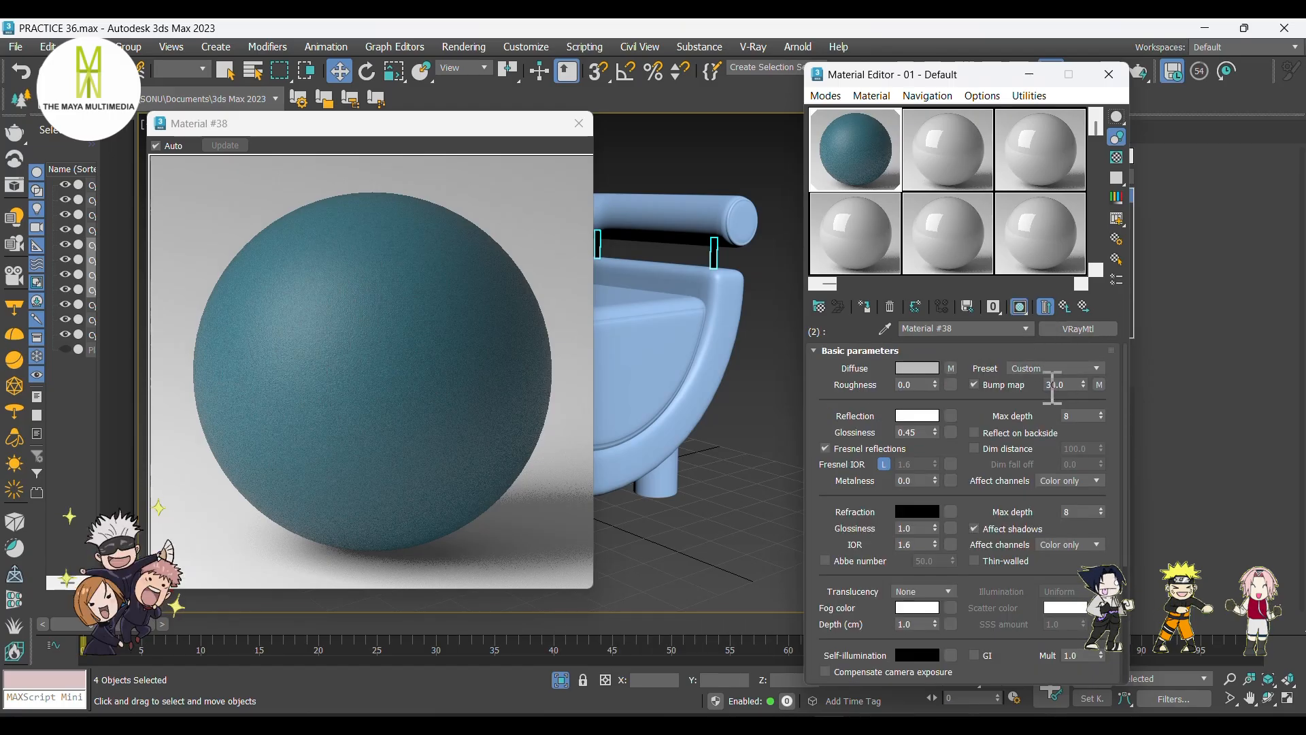
scroll(887, 621, down, 5)
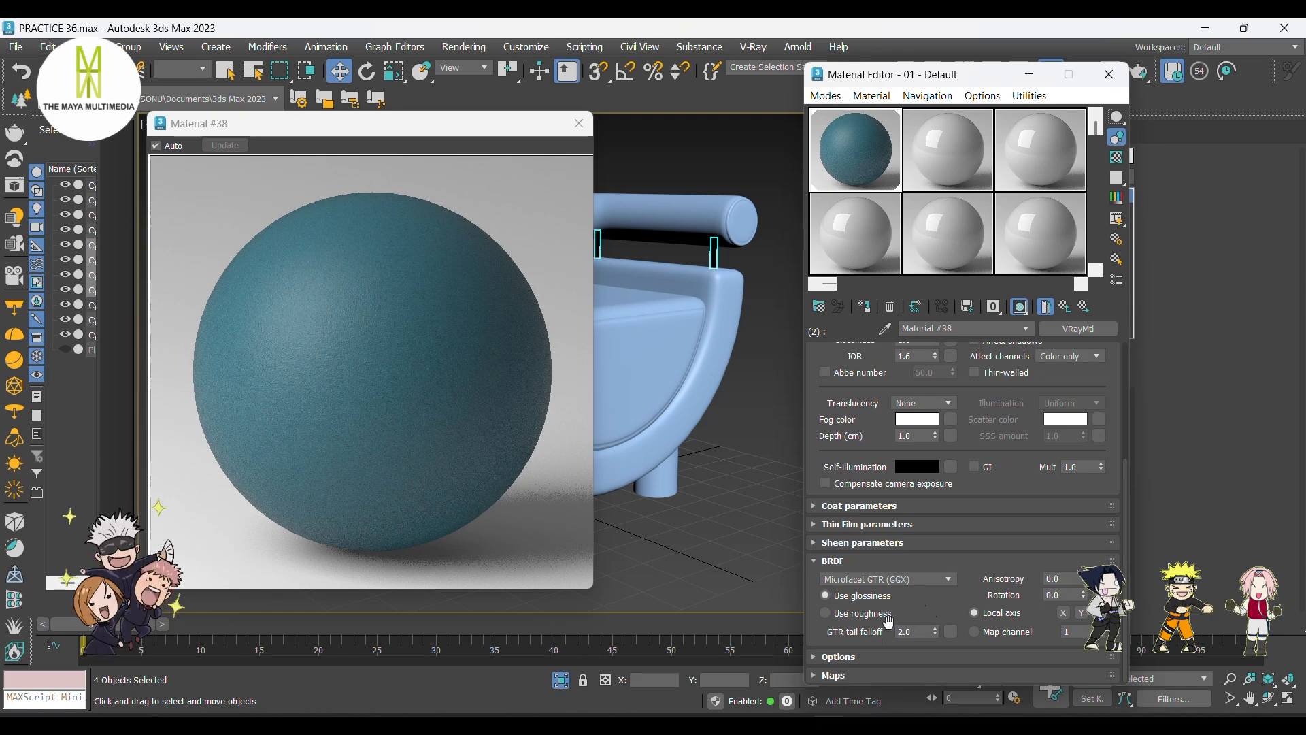
click(823, 676)
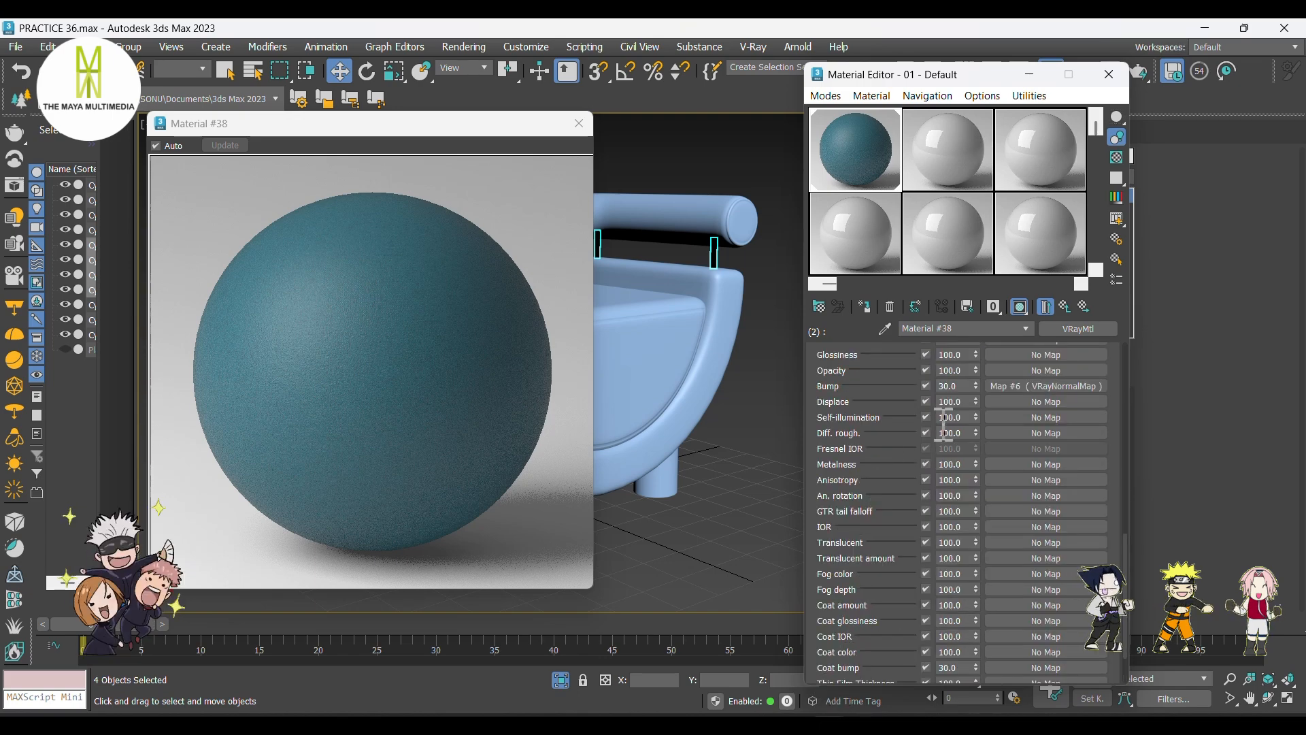
click(1044, 416)
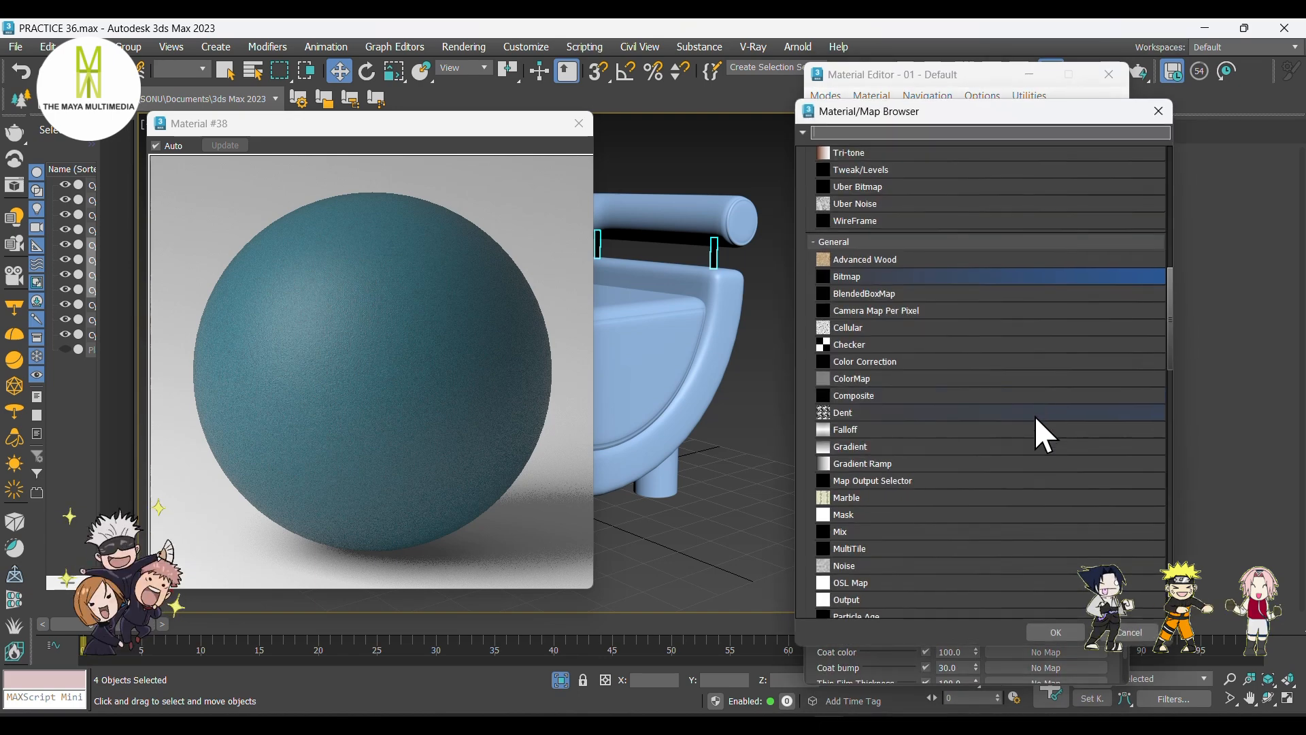
click(1045, 630)
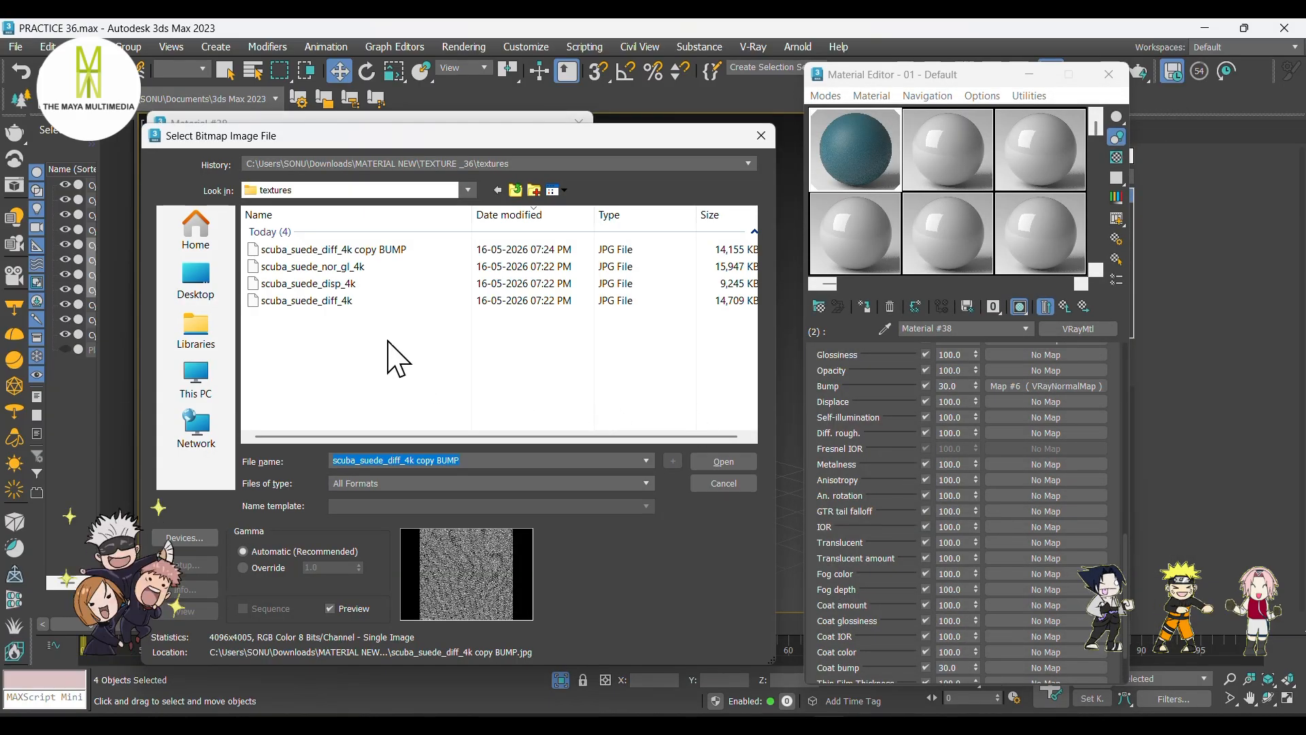
click(377, 286)
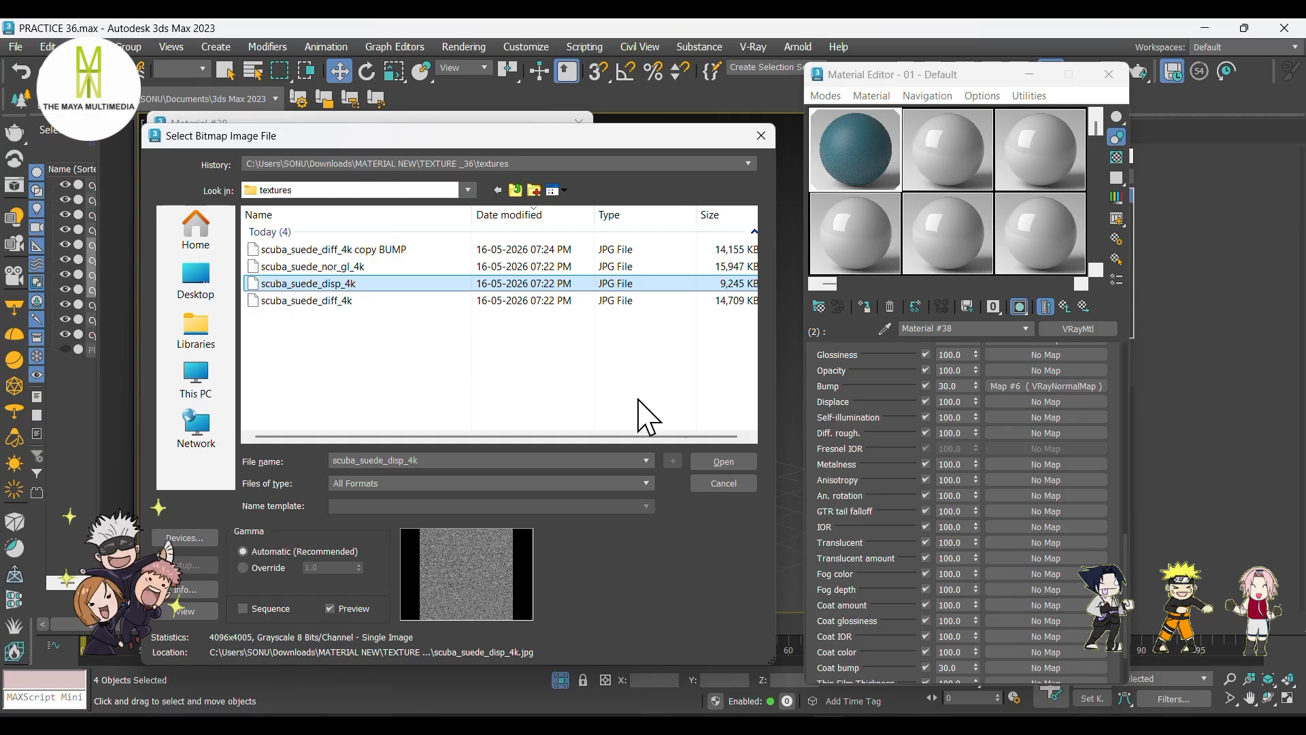
key(Return)
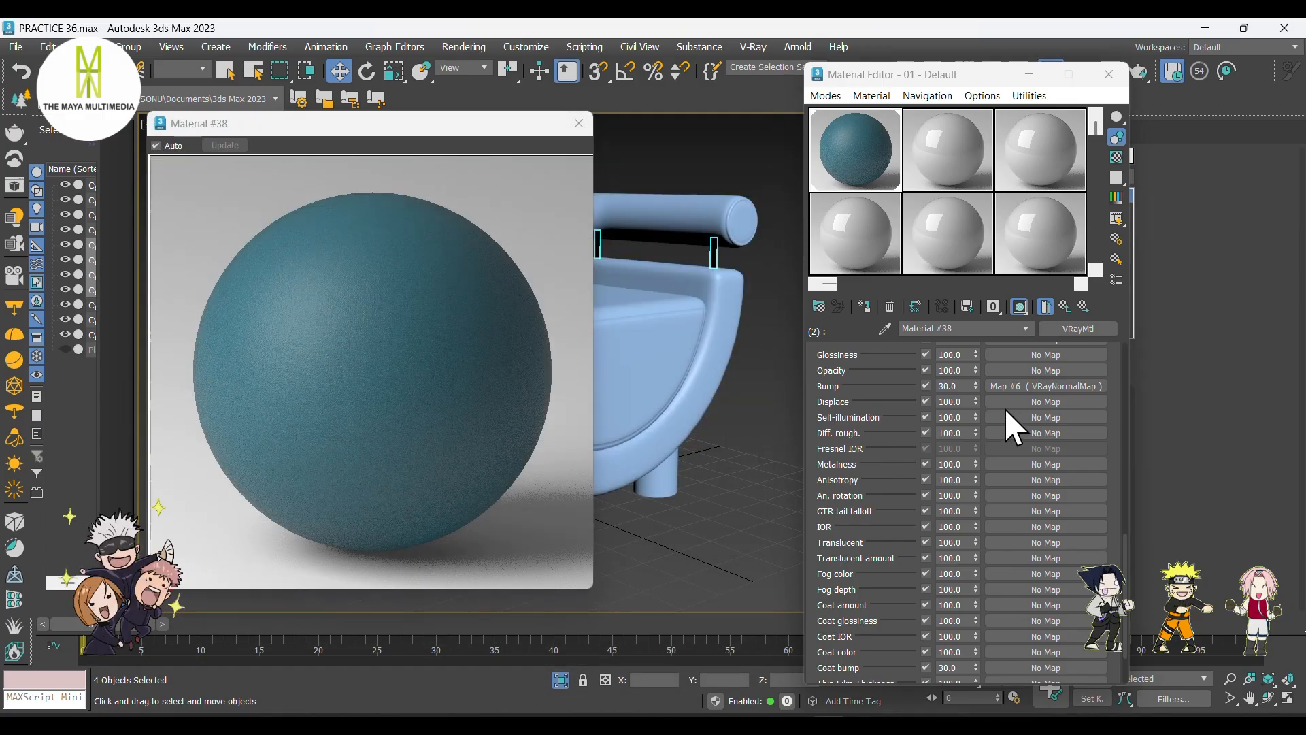
scroll(1008, 406, down, 5)
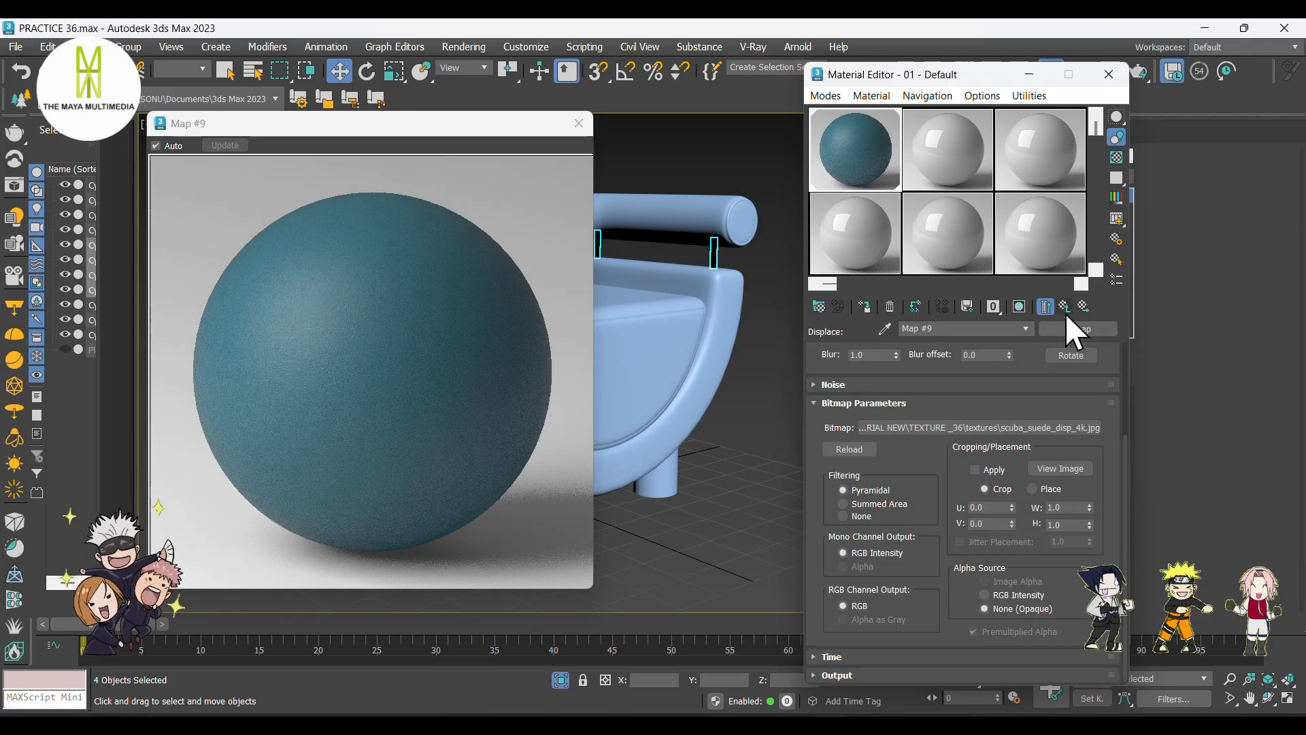
- Set the suede material's displacement amount to 0.25 and its bump amount to 20
click(1064, 312)
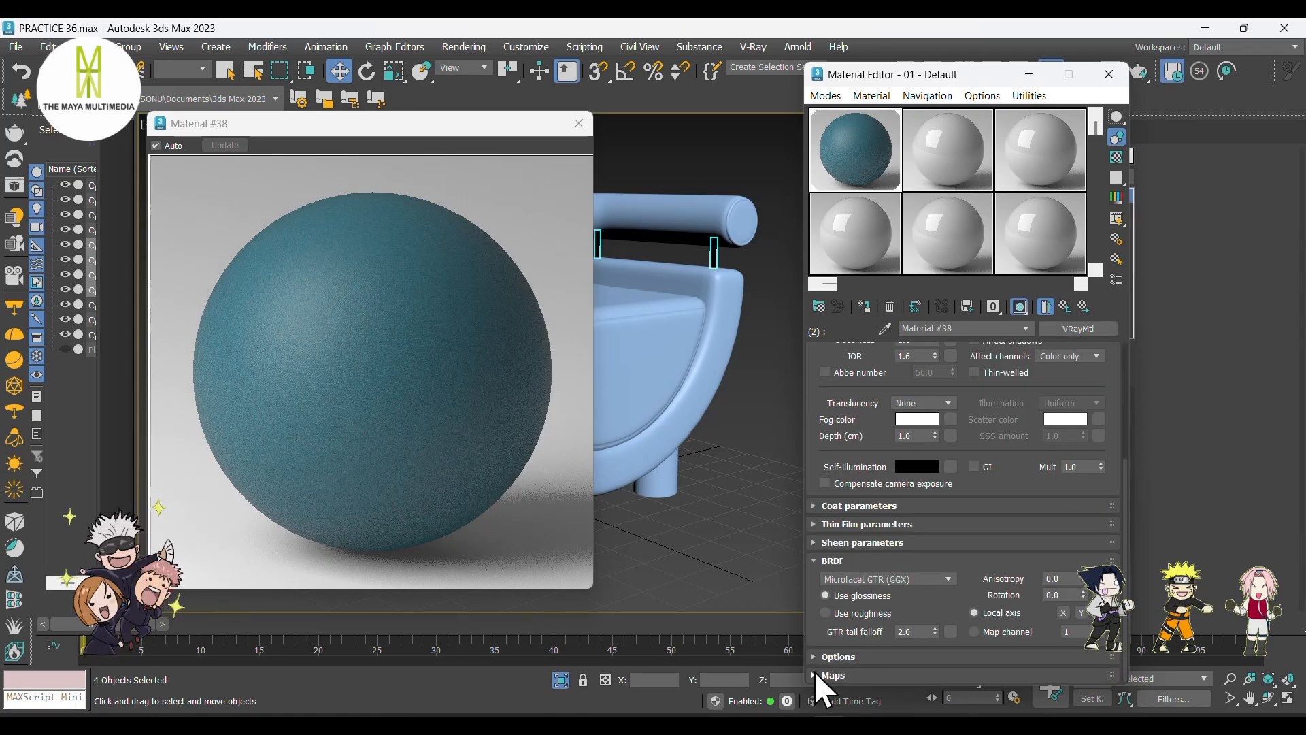
click(817, 674)
double_click(949, 401)
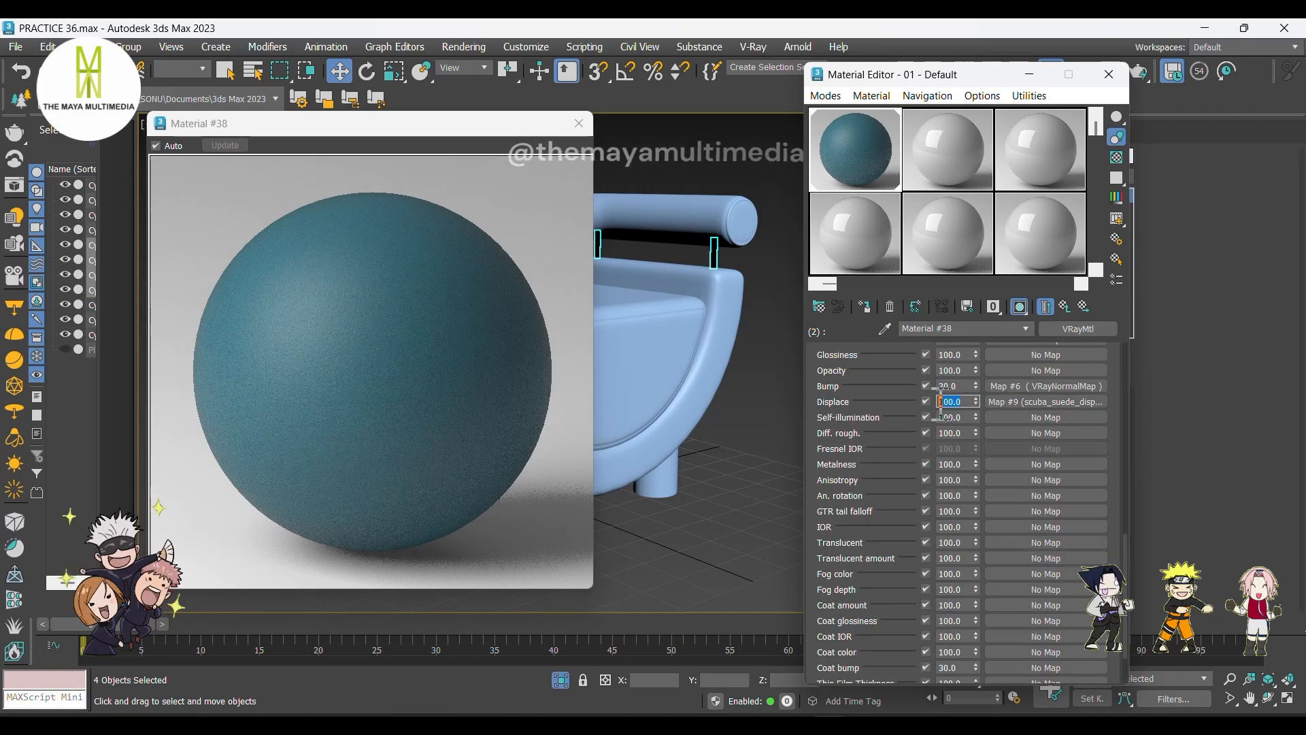
text(0.25)
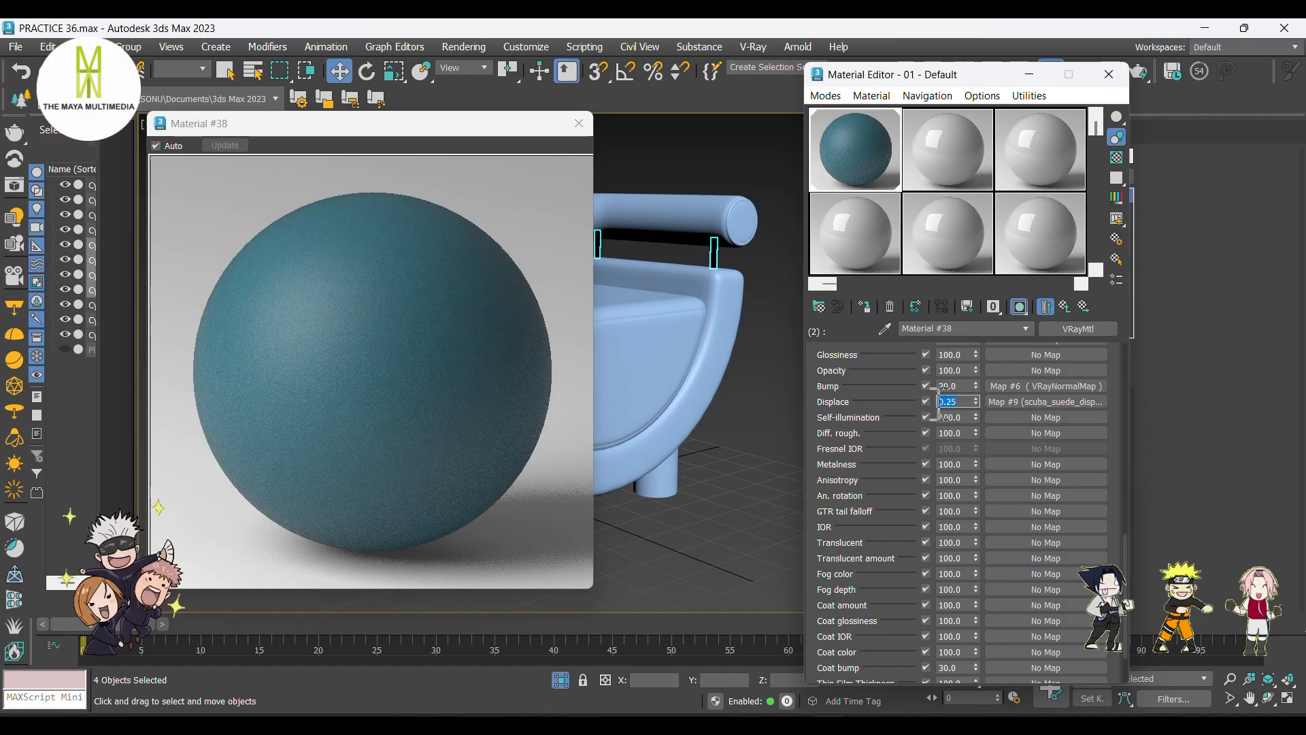
scroll(1022, 449, up, 15)
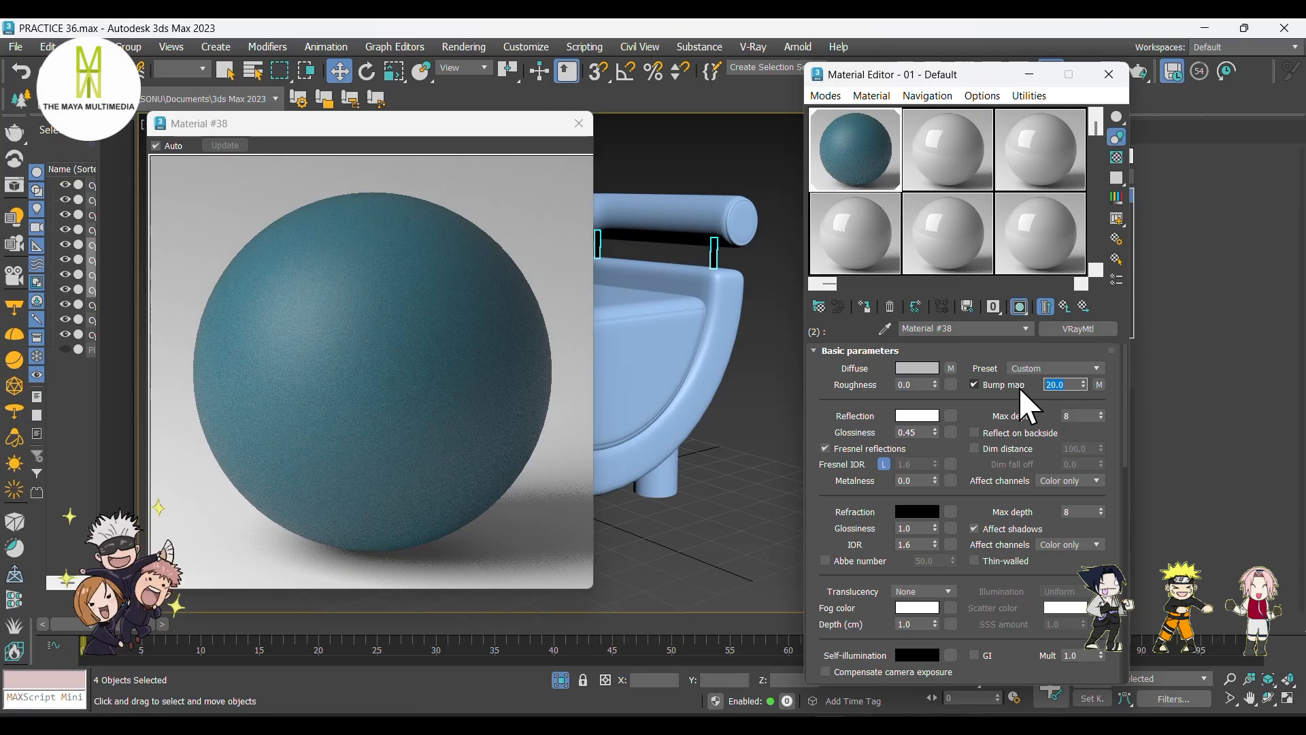
- Close the enlarged material preview and assign the teal suede material to the seat cushion and the curved armchair body
click(579, 123)
click(593, 356)
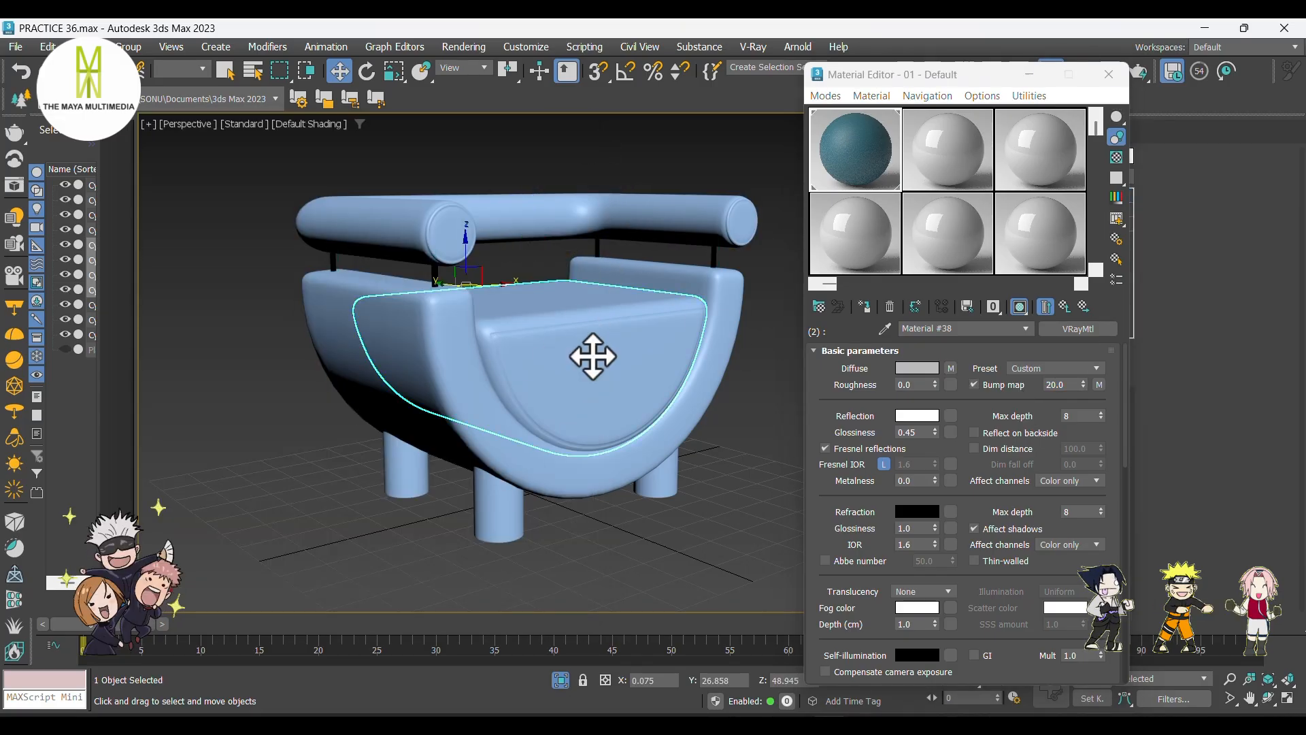
click(864, 307)
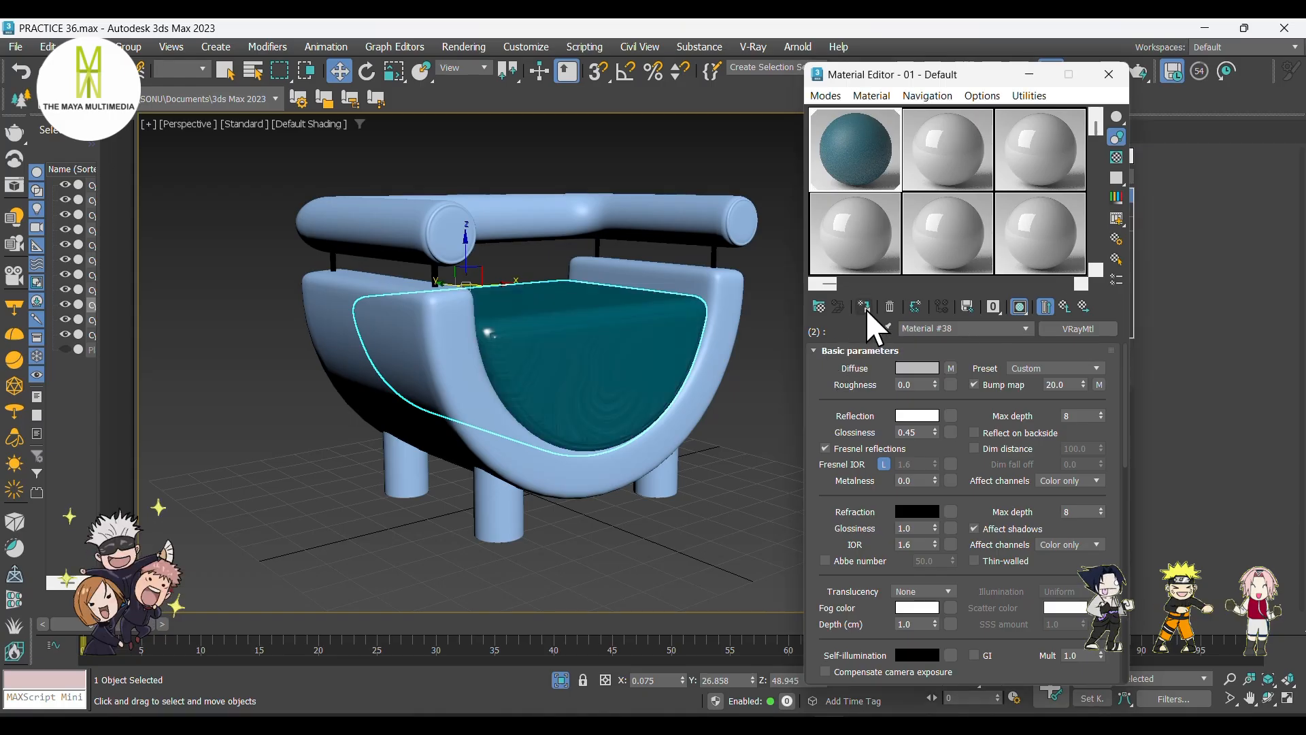
click(720, 356)
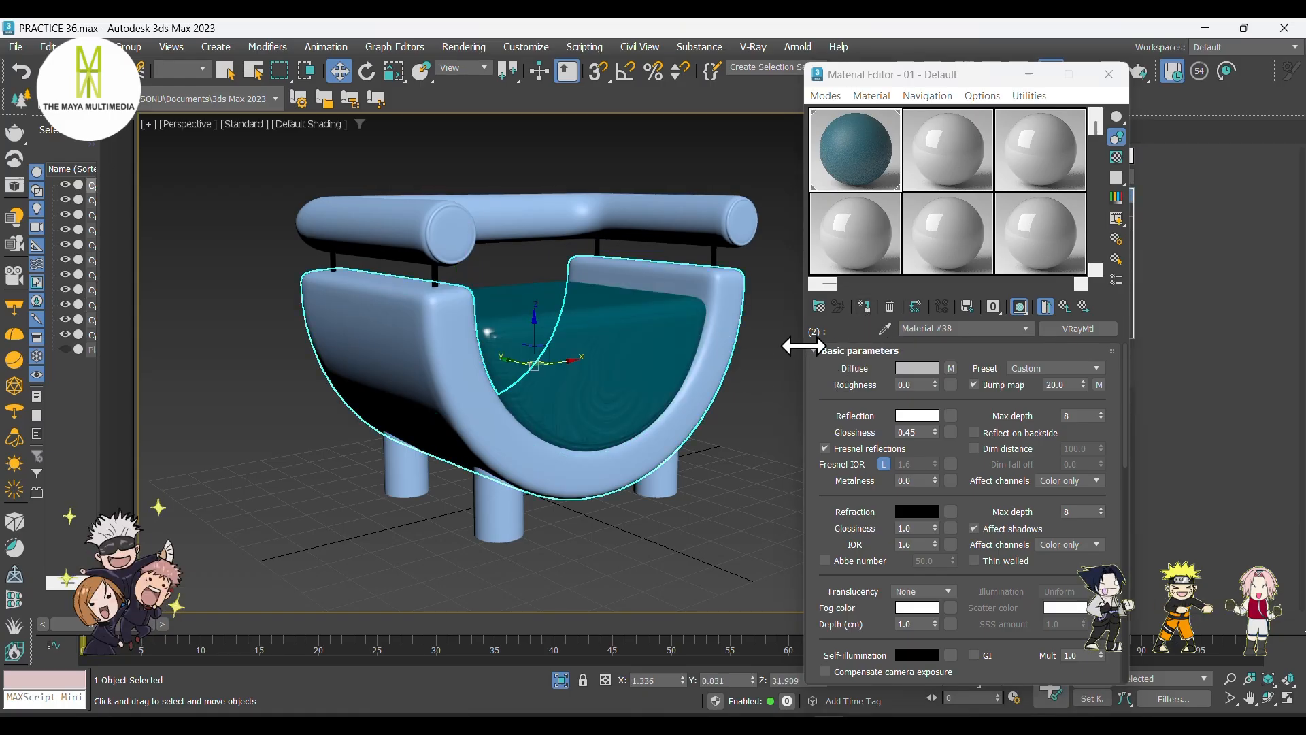
click(864, 307)
- Assign the teal suede material to each of the armchair's four legs
alt+middle_drag(697, 483, 674, 470)
click(673, 469)
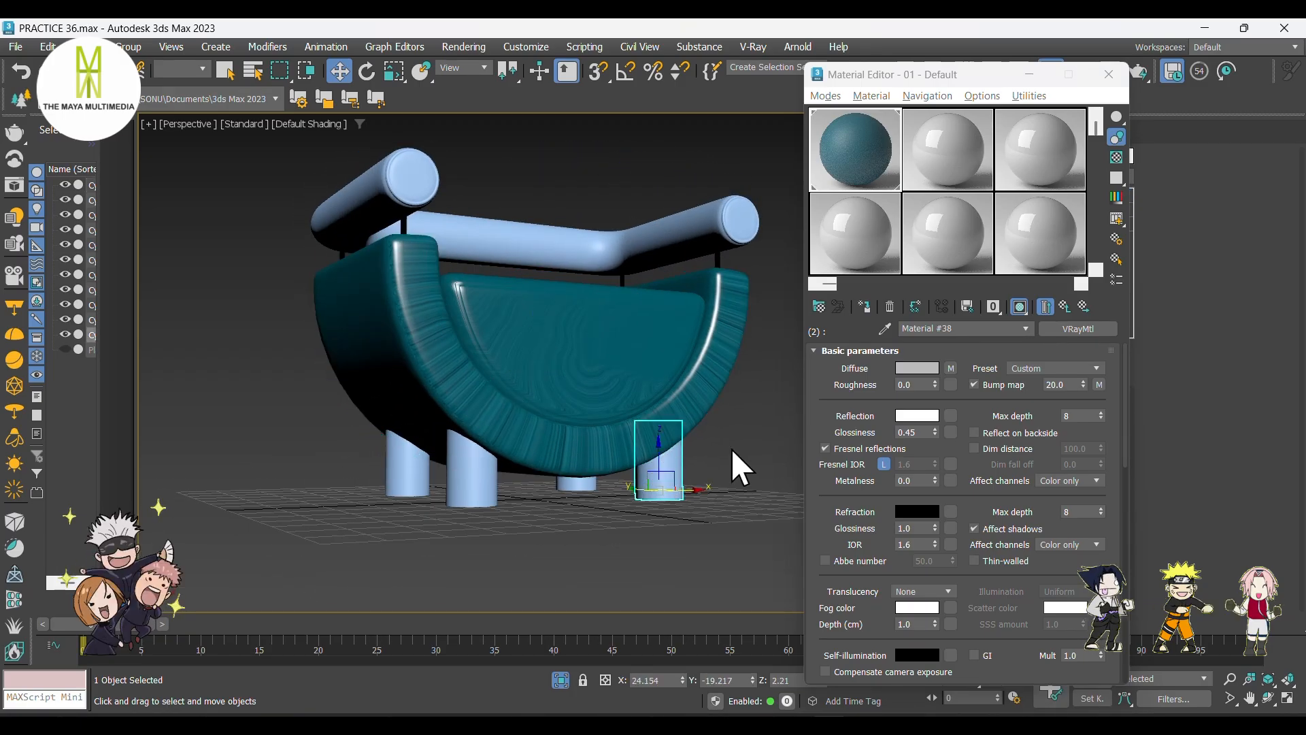
click(863, 307)
click(472, 466)
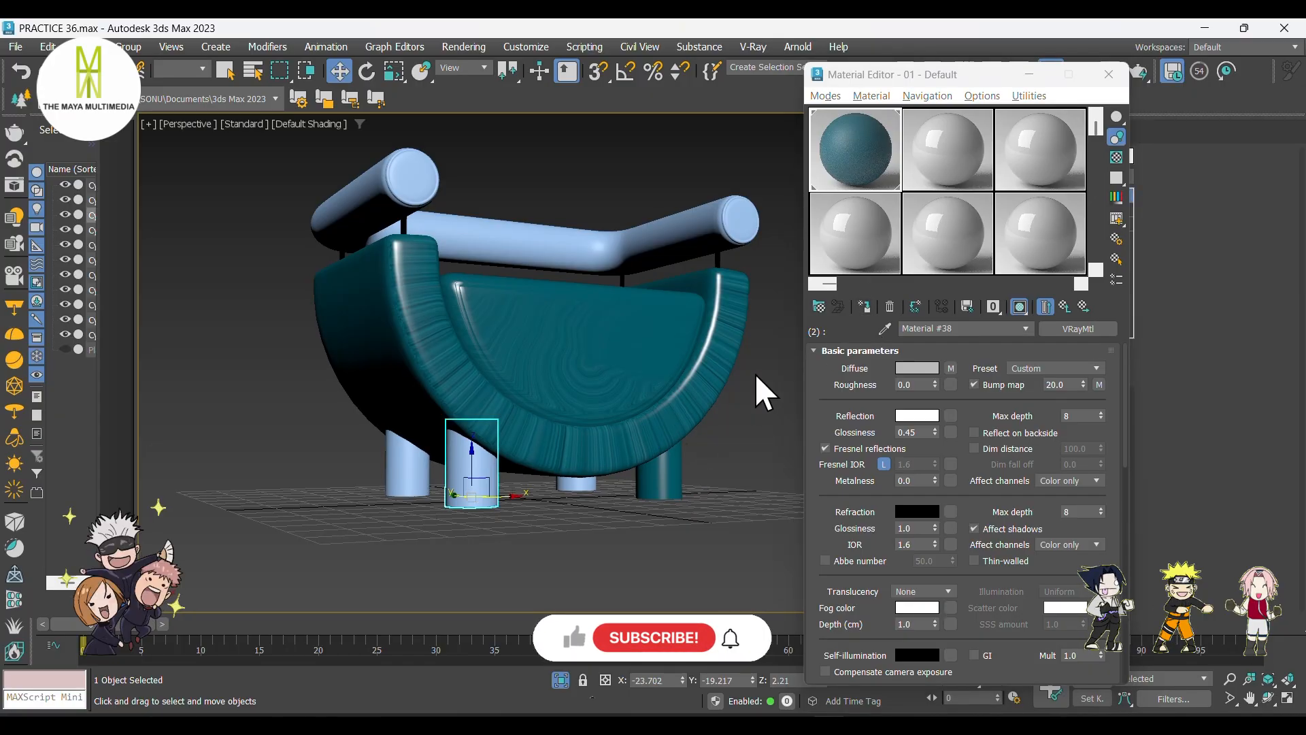
click(863, 308)
click(406, 462)
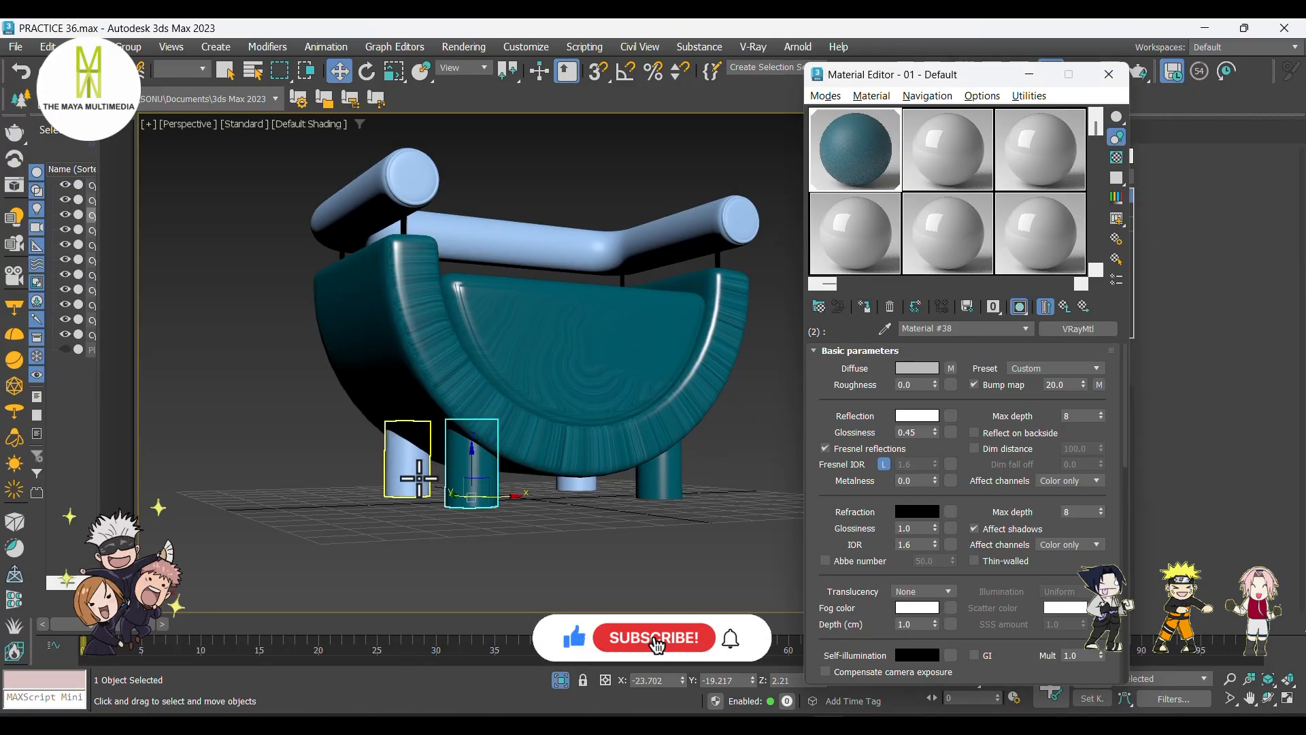
click(863, 307)
click(576, 482)
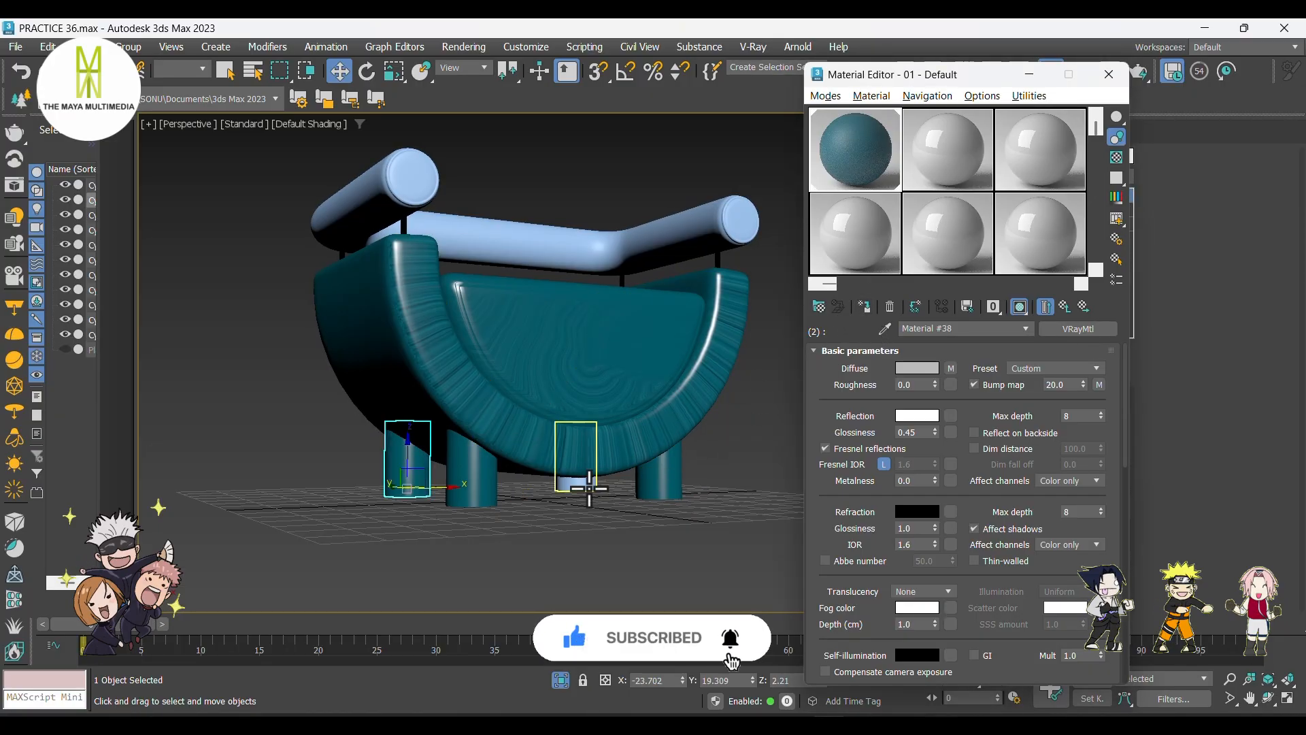
click(863, 307)
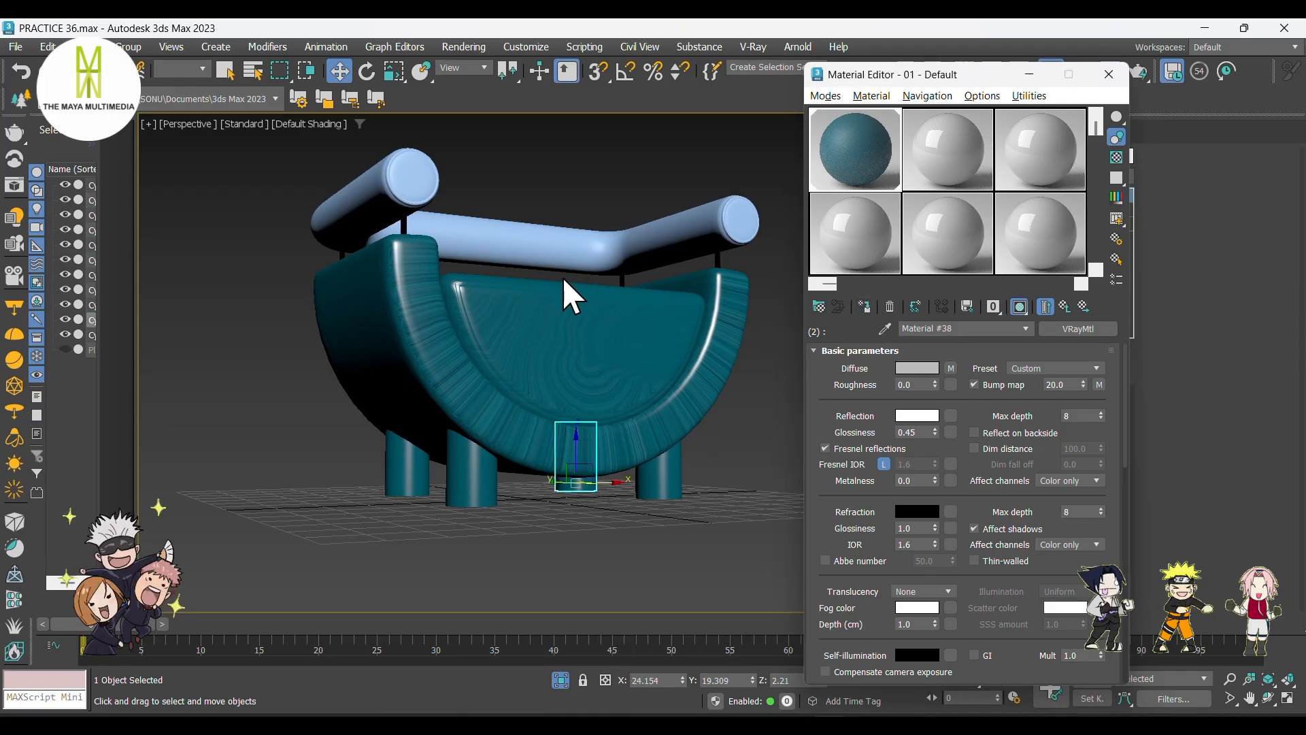
- Assign the teal suede material to the tubular backrest, clear the selection and minimize the Material Editor
click(547, 255)
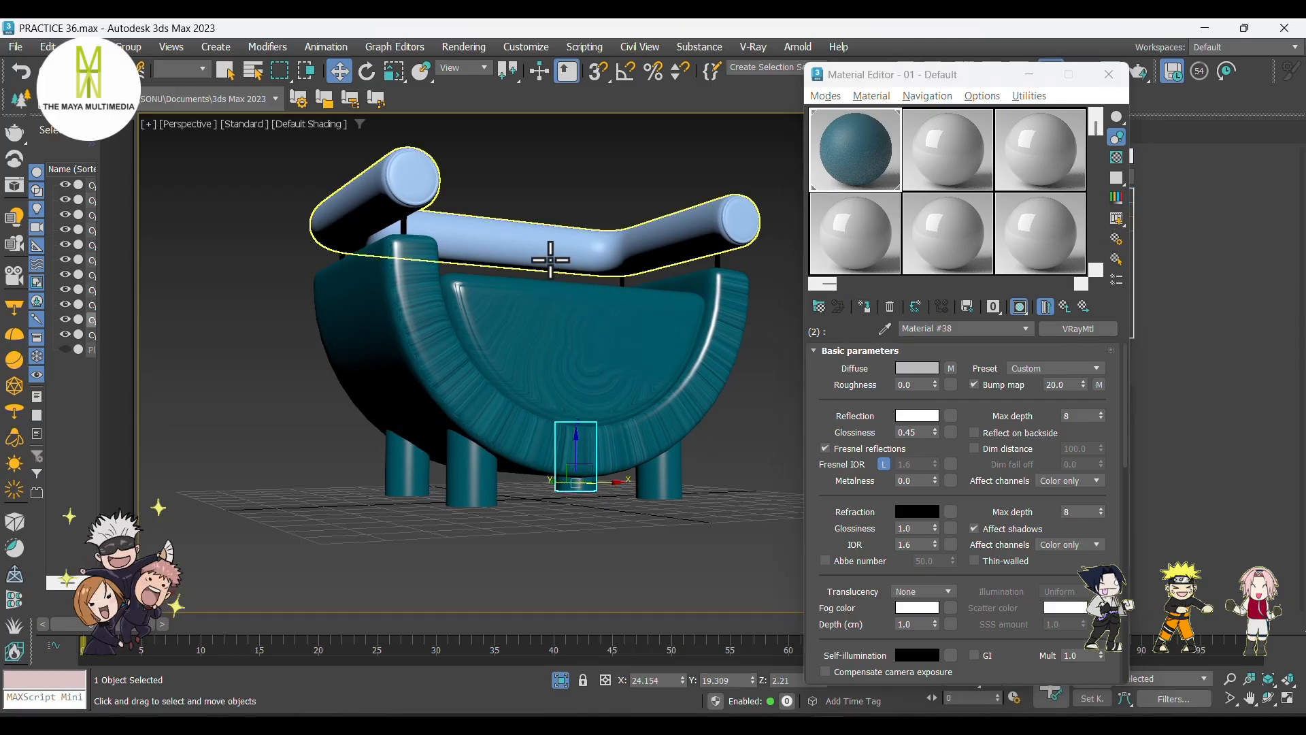
click(864, 307)
click(736, 454)
alt+middle_drag(736, 454, 731, 475)
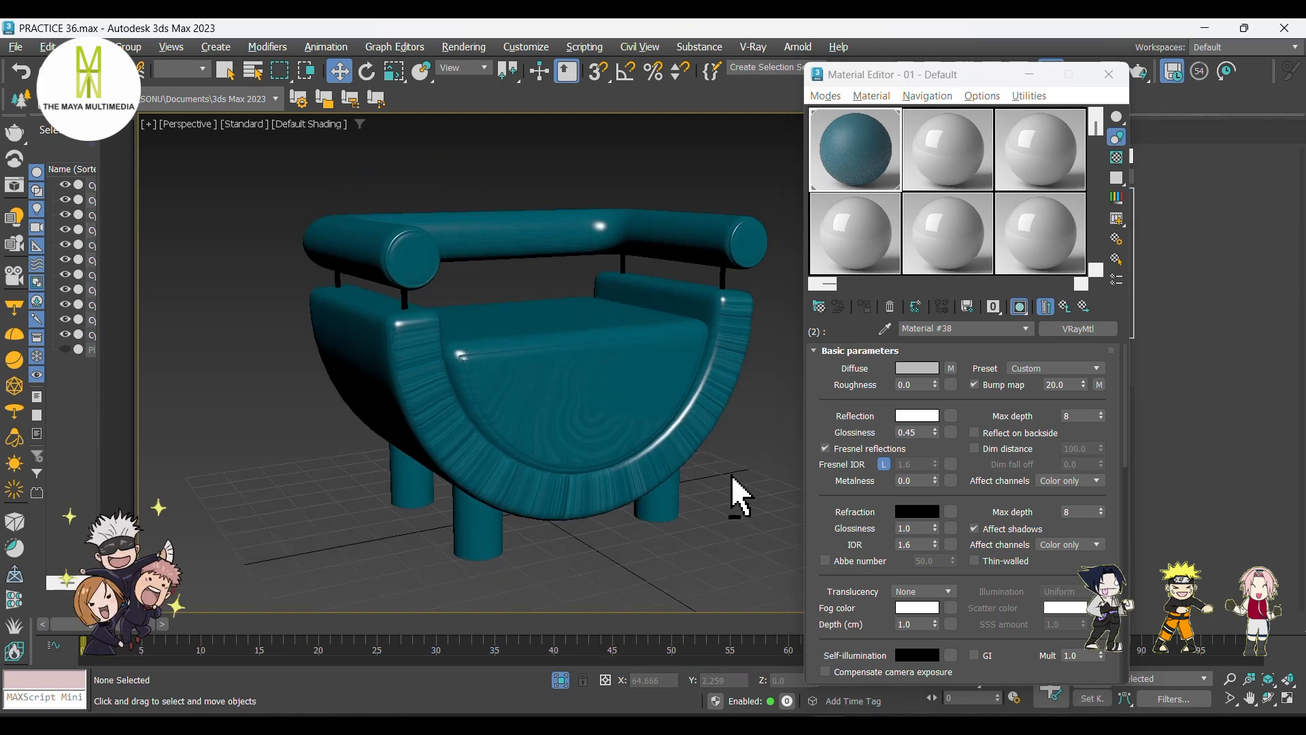
click(1029, 74)
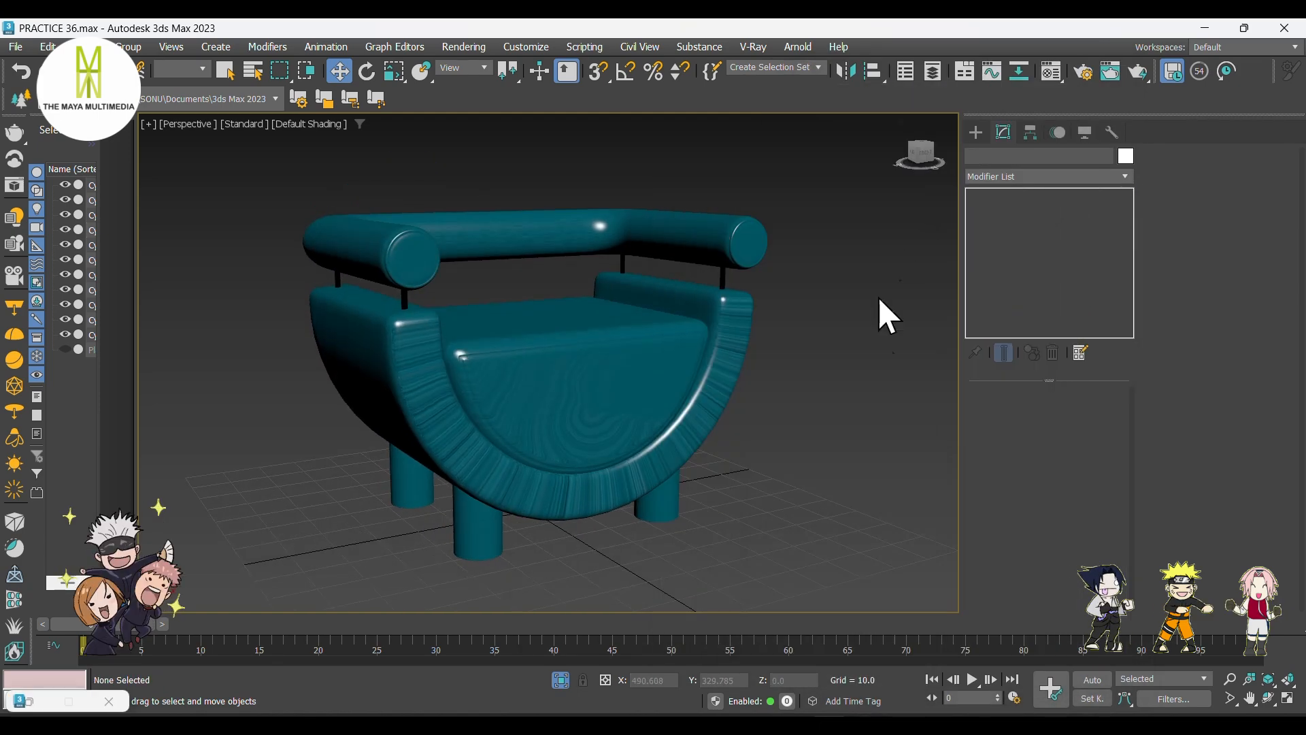
- Add a UVW Map modifier with Box mapping to the tubular backrest
alt+middle_drag(856, 383, 645, 303)
scroll(488, 285, up, 5)
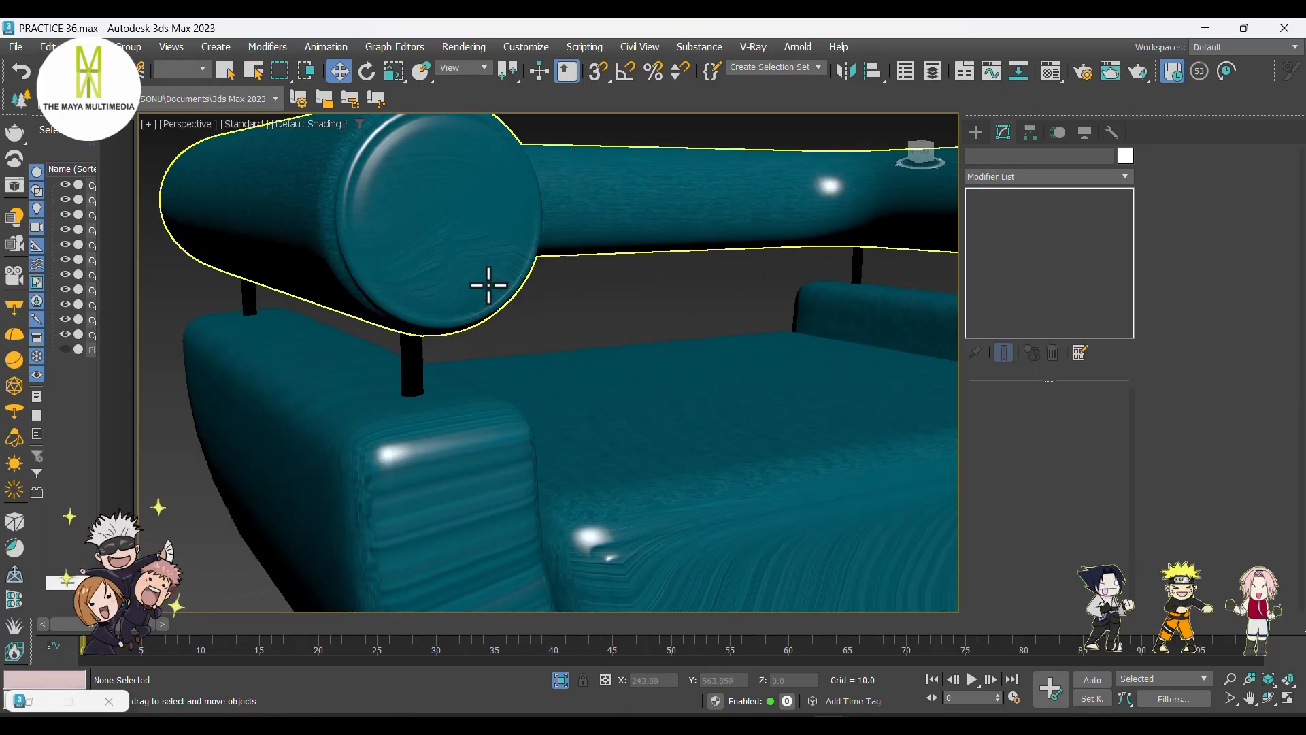
click(444, 240)
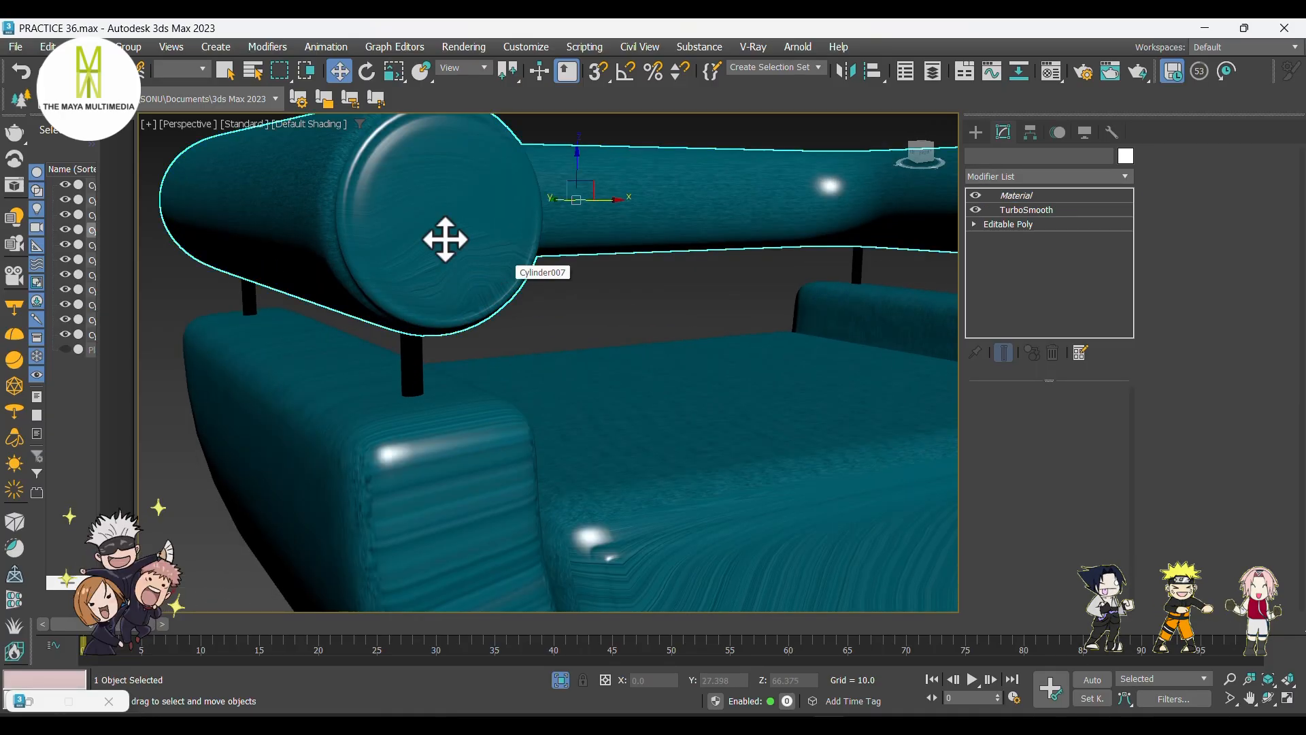
click(1012, 176)
text(uvw)
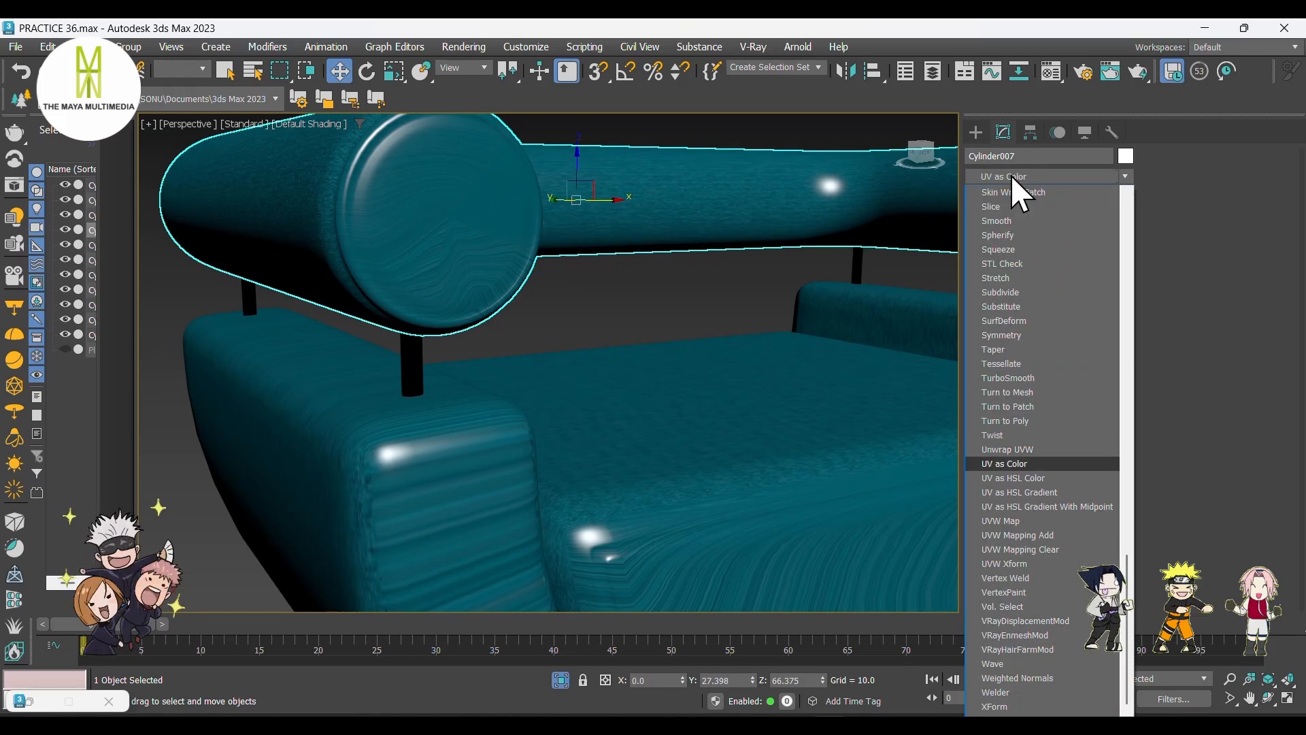
click(1019, 519)
click(1037, 443)
click(1038, 460)
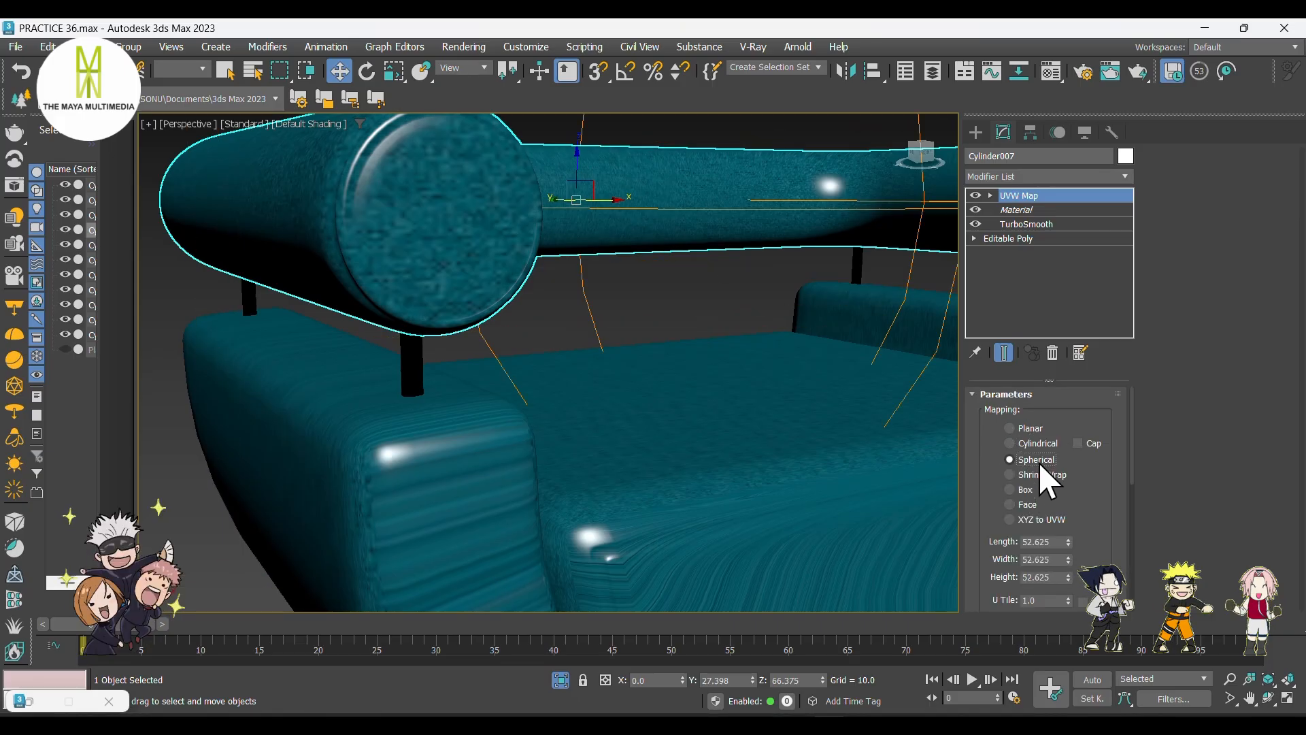
click(1039, 474)
click(1039, 487)
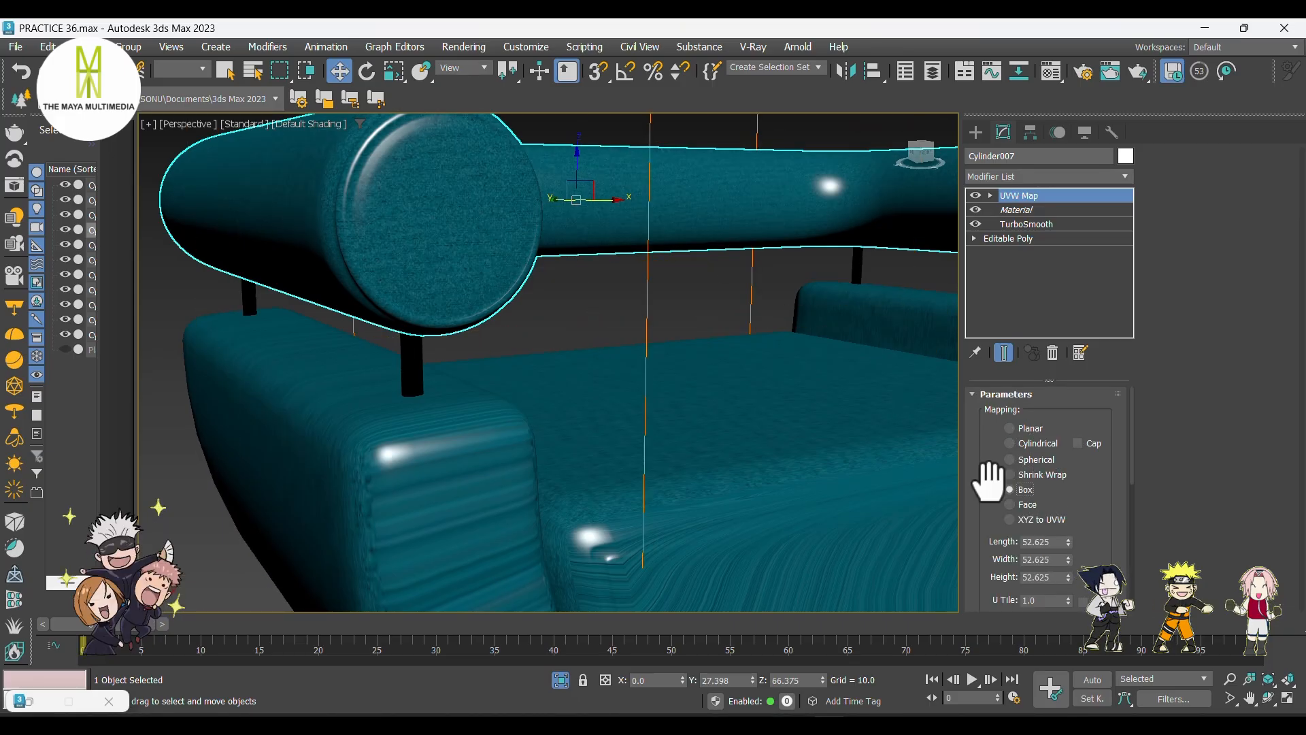
- Add a UVW Map modifier to the seat cushion
scroll(595, 414, down, 3)
click(764, 482)
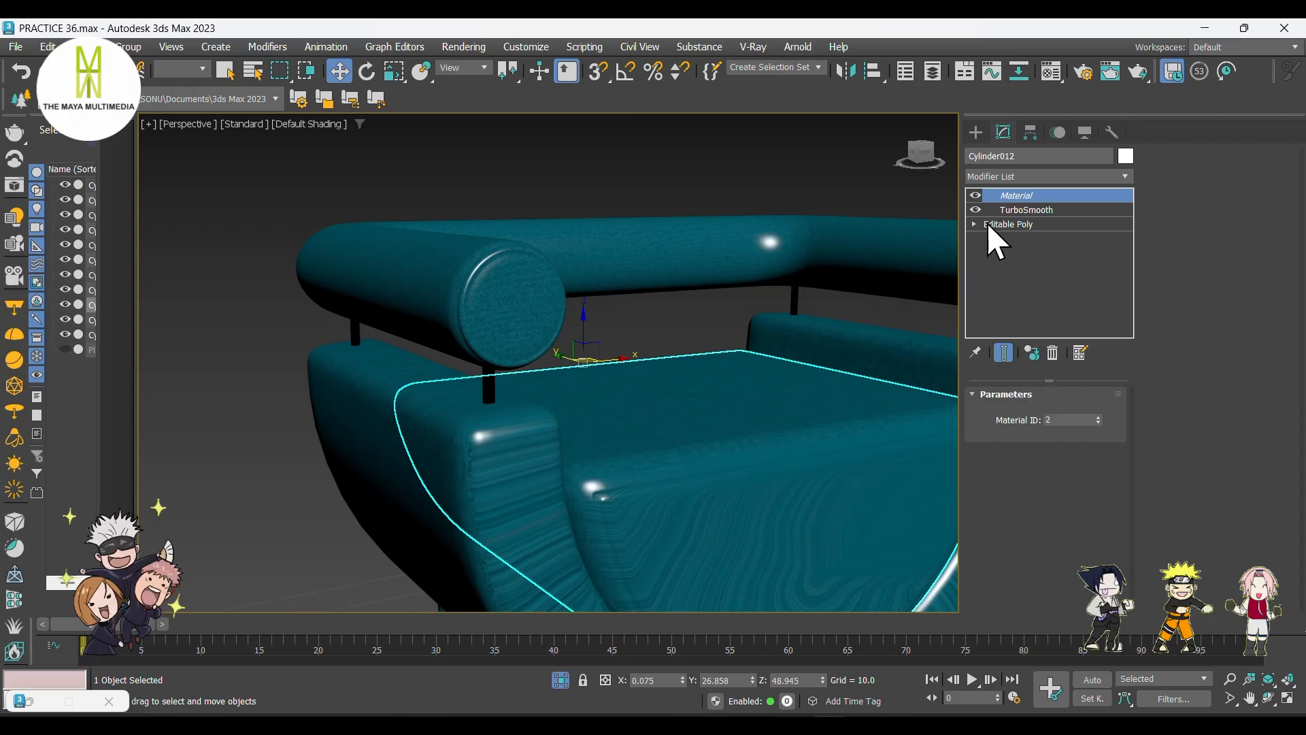
click(1004, 176)
text(uvw)
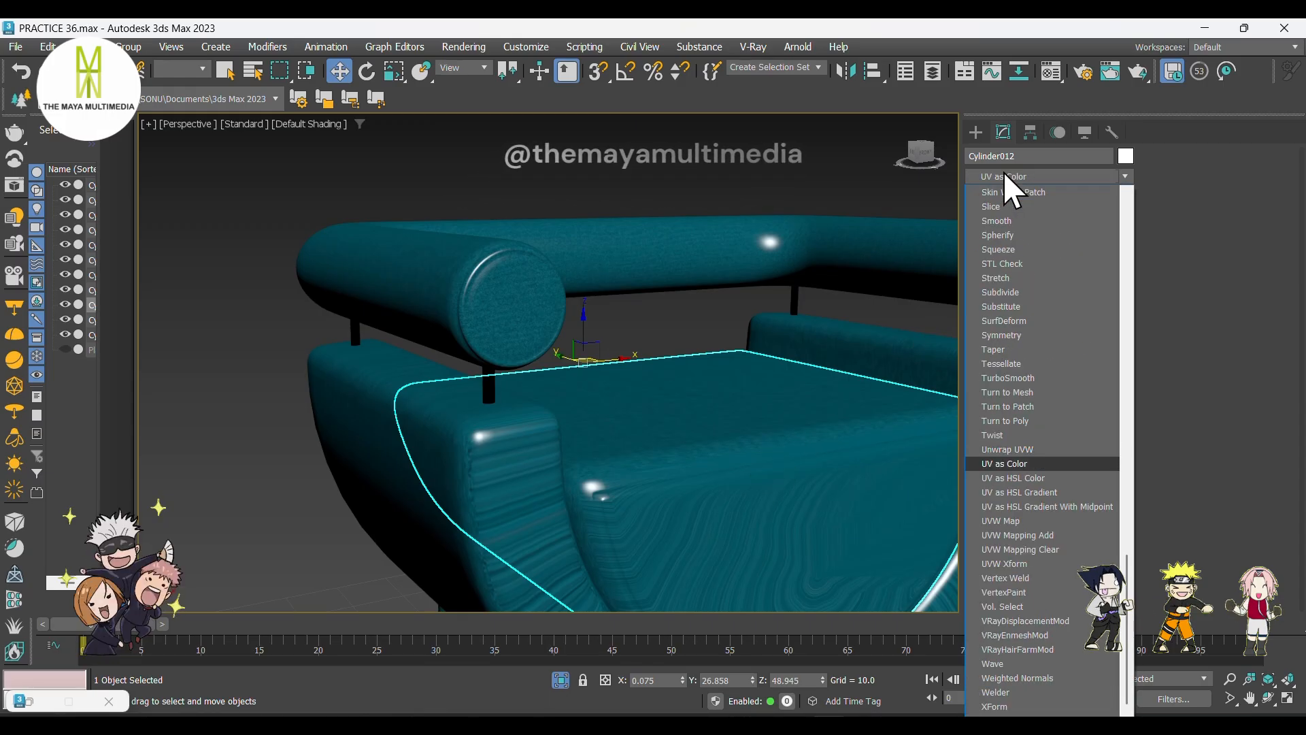
click(1026, 520)
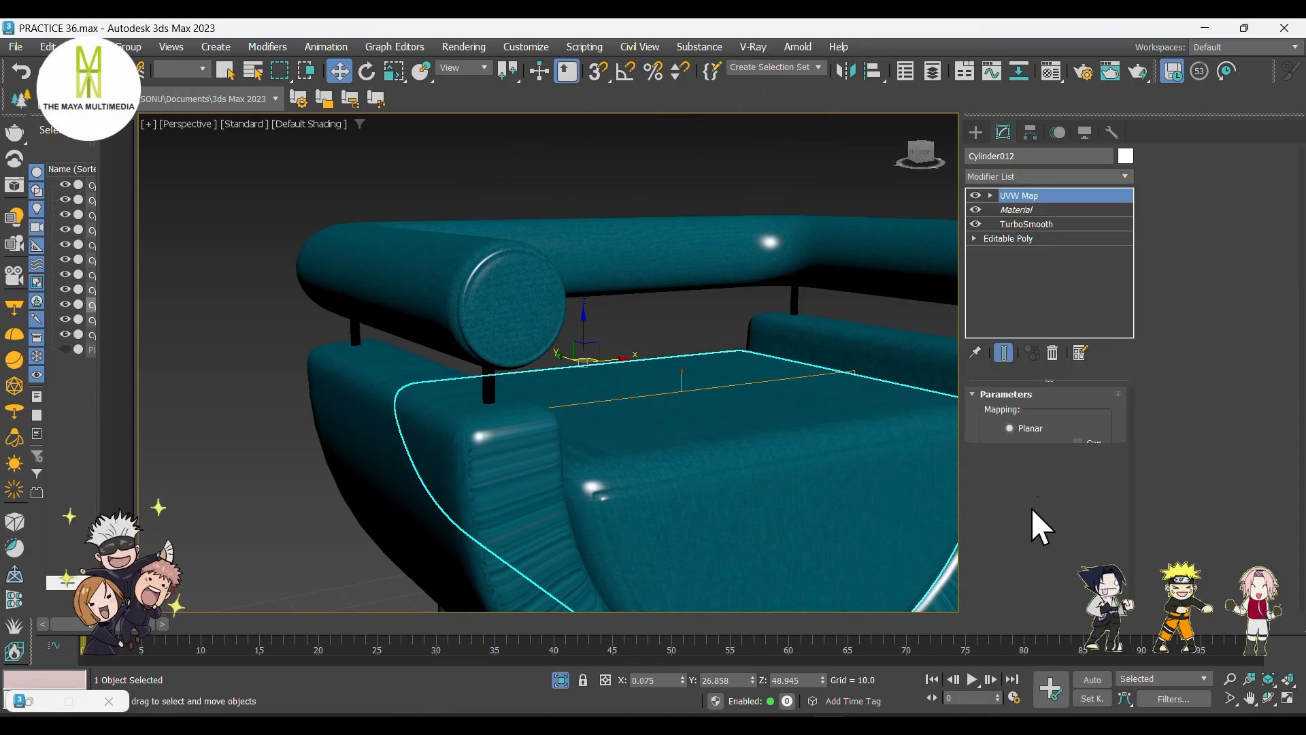
- Try Cylindrical mapping on the seat cushion's UVW Map modifier, and settle on Box mapping
click(1043, 461)
click(1037, 443)
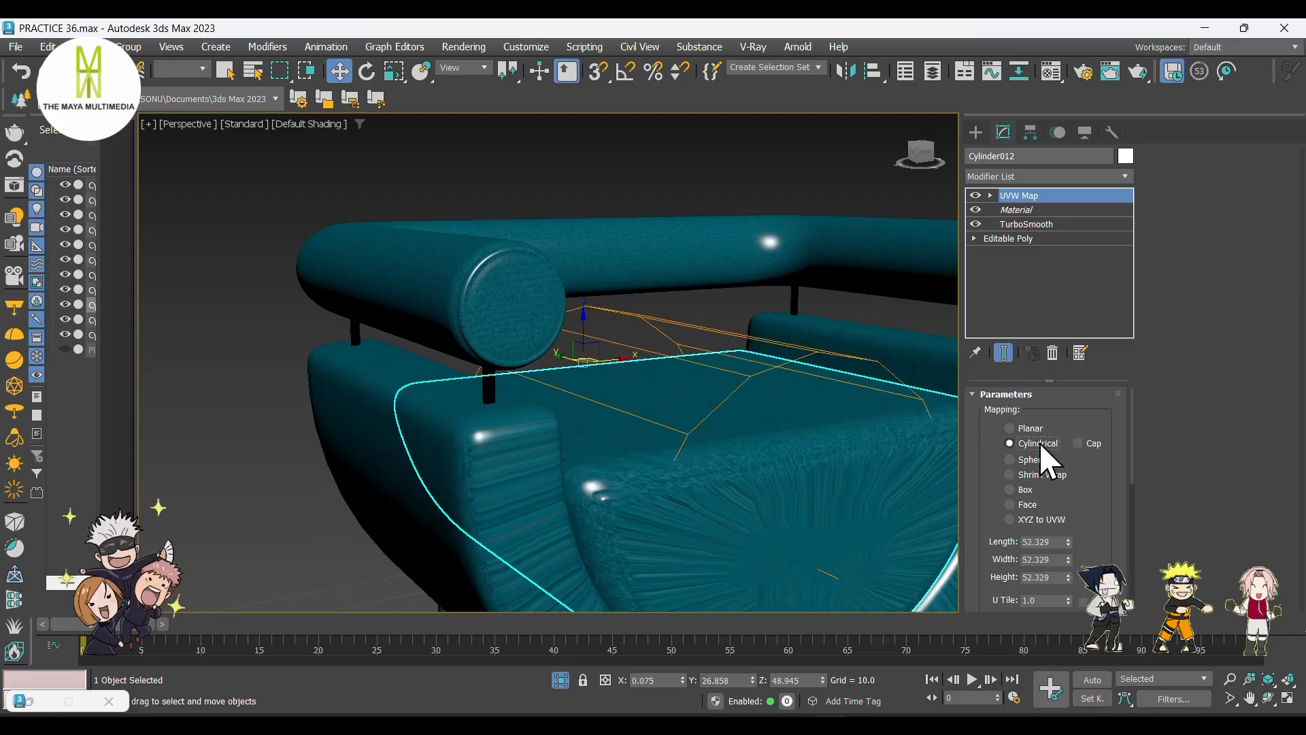
click(1036, 489)
middle_drag(721, 371, 694, 379)
scroll(648, 393, up, 6)
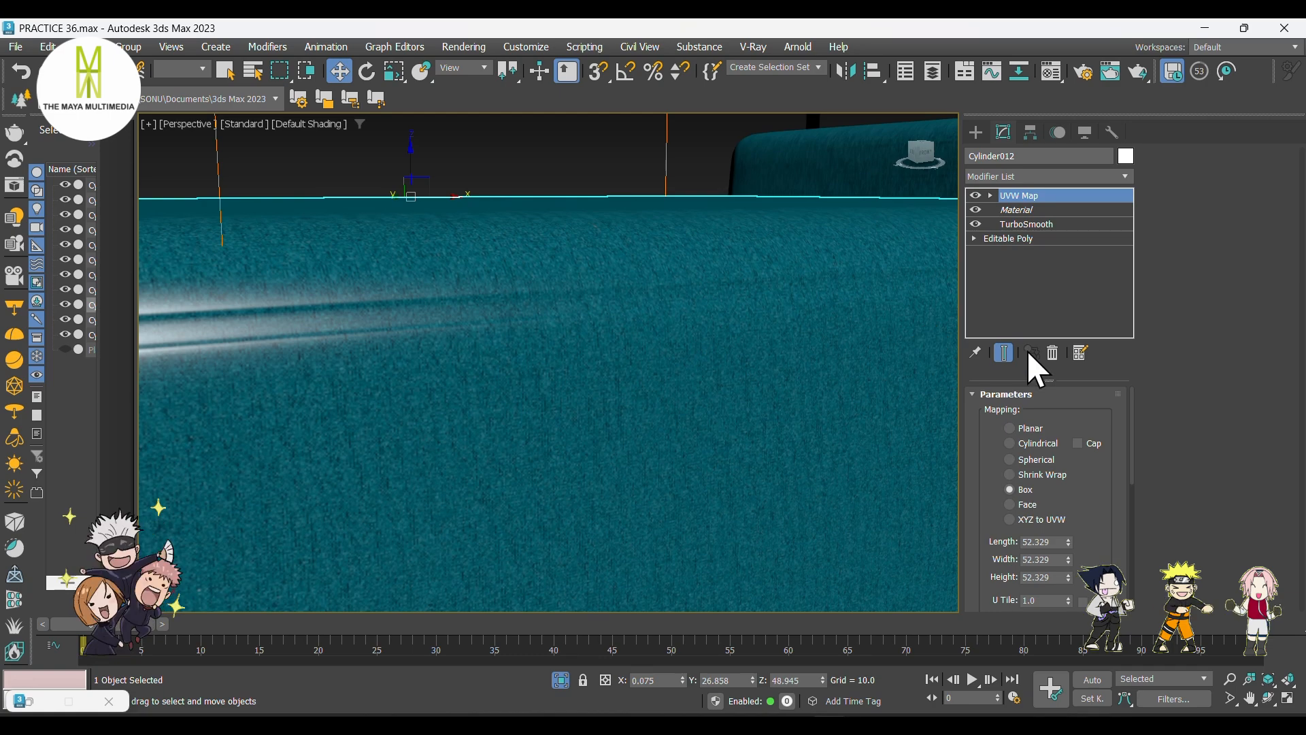
- Try Cylindrical mapping on the seat cushion again and examine the fabric texture on its top up close
click(1042, 445)
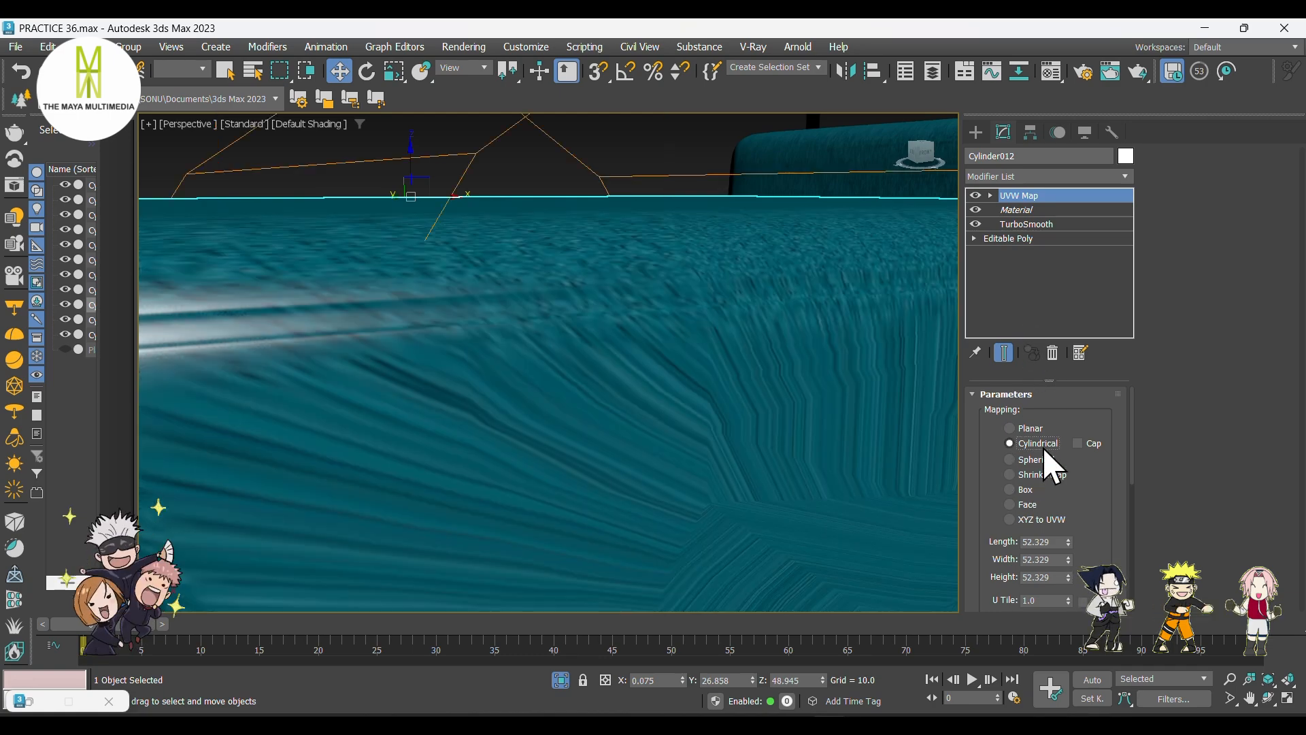
scroll(685, 417, down, 5)
alt+middle_drag(720, 437, 723, 460)
scroll(710, 487, up, 4)
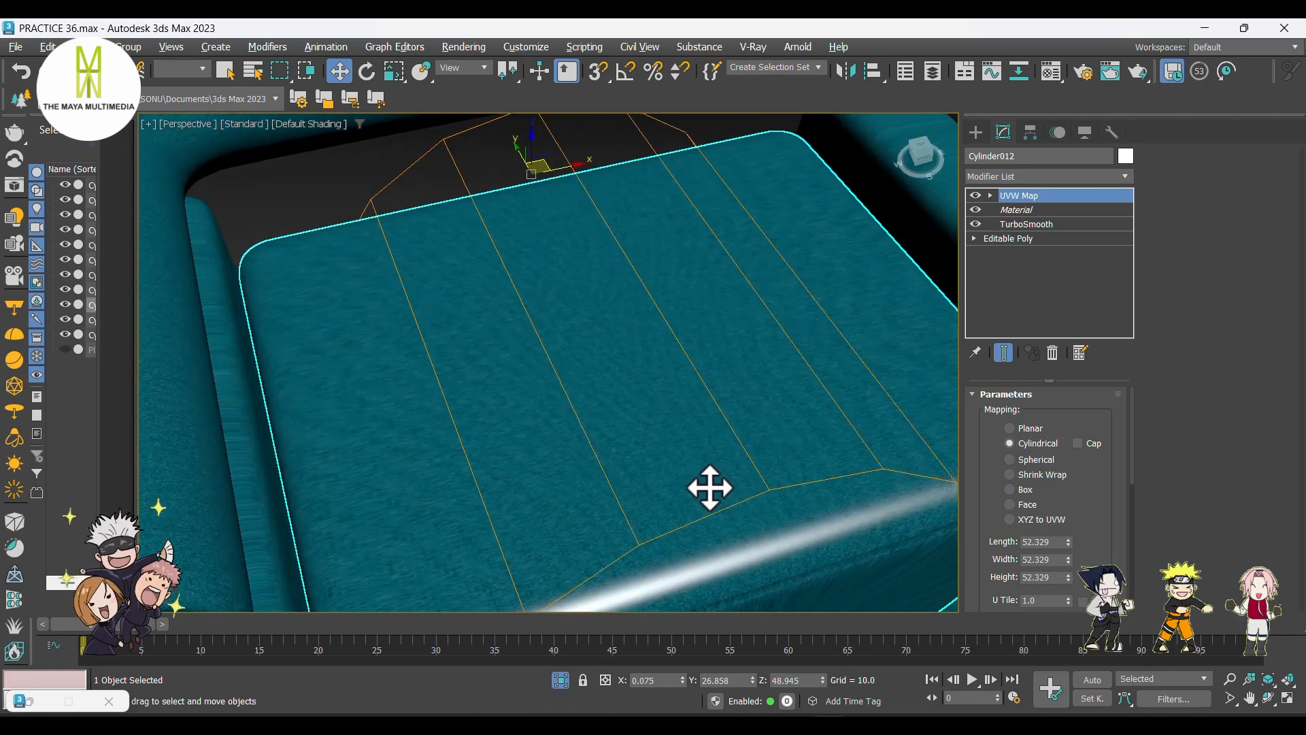
scroll(621, 461, up, 4)
scroll(619, 421, up, 4)
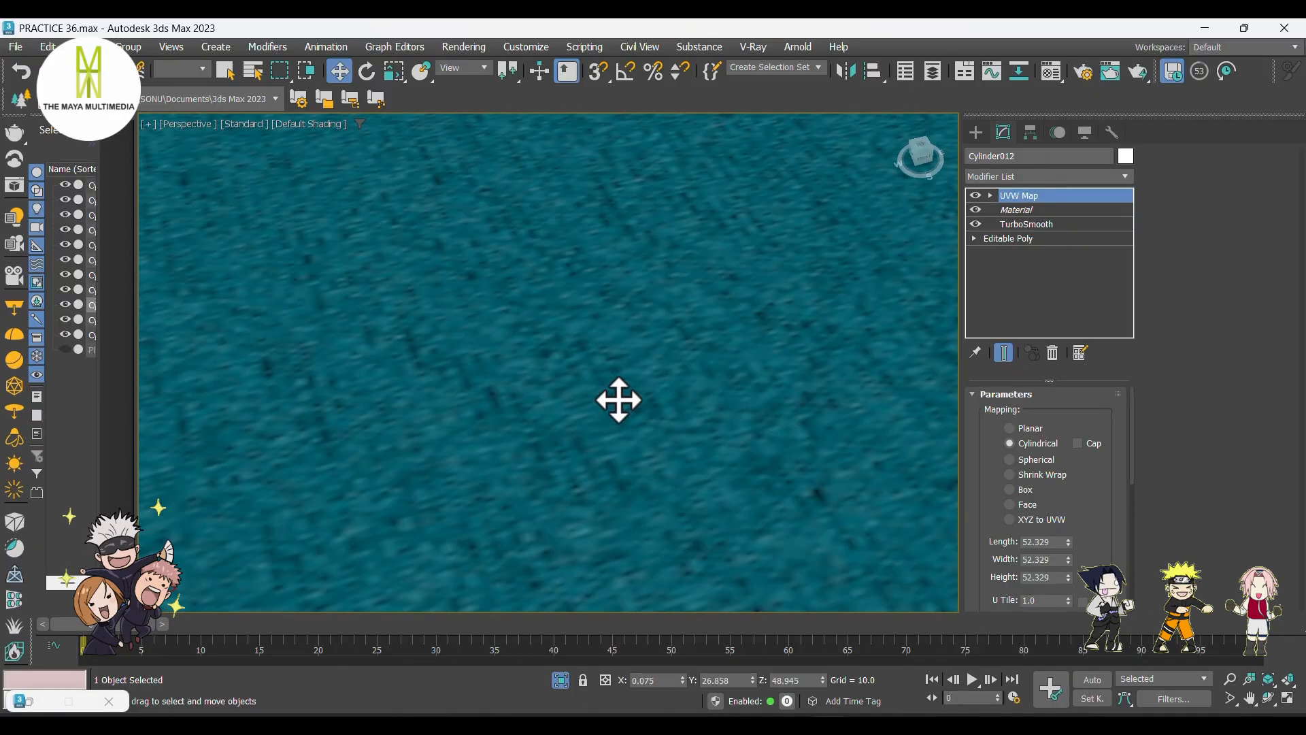
- Switch the seat cushion's mapping back to Box and check the texture on its top and front
click(1029, 487)
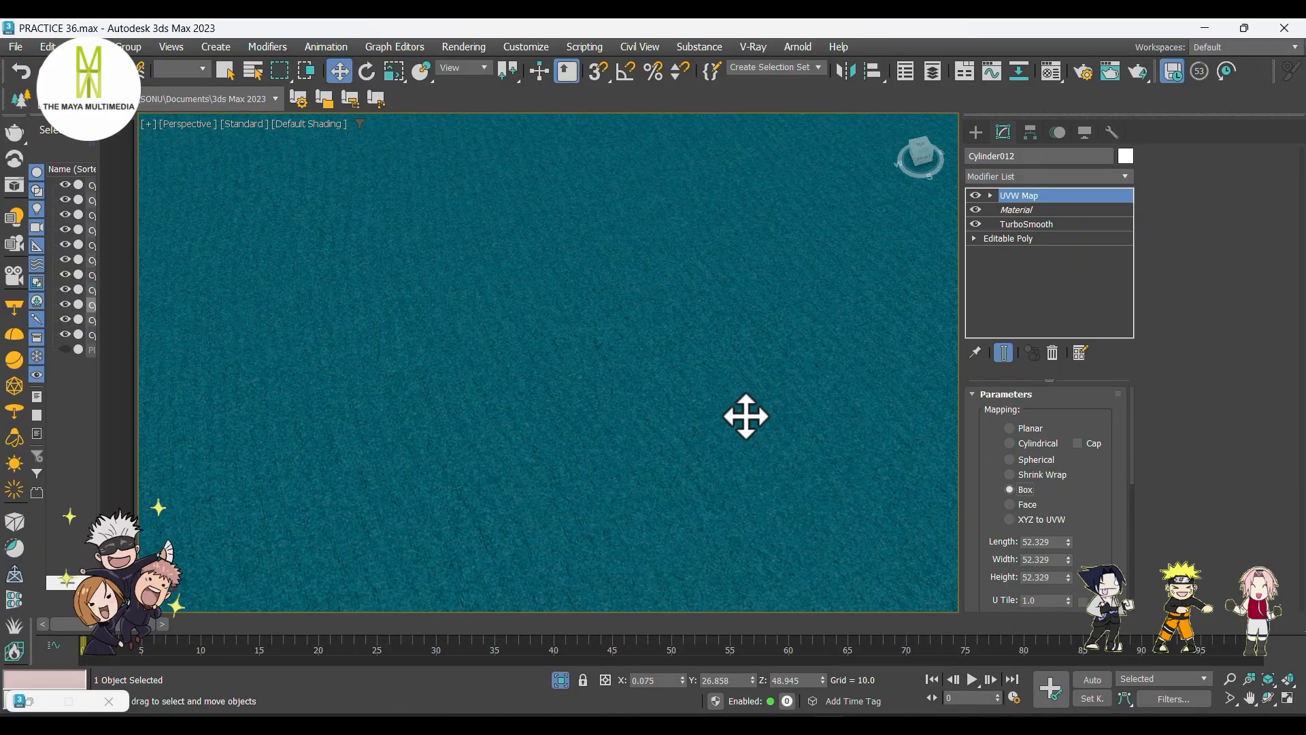
scroll(740, 417, down, 5)
alt+middle_drag(767, 451, 761, 384)
scroll(712, 399, up, 3)
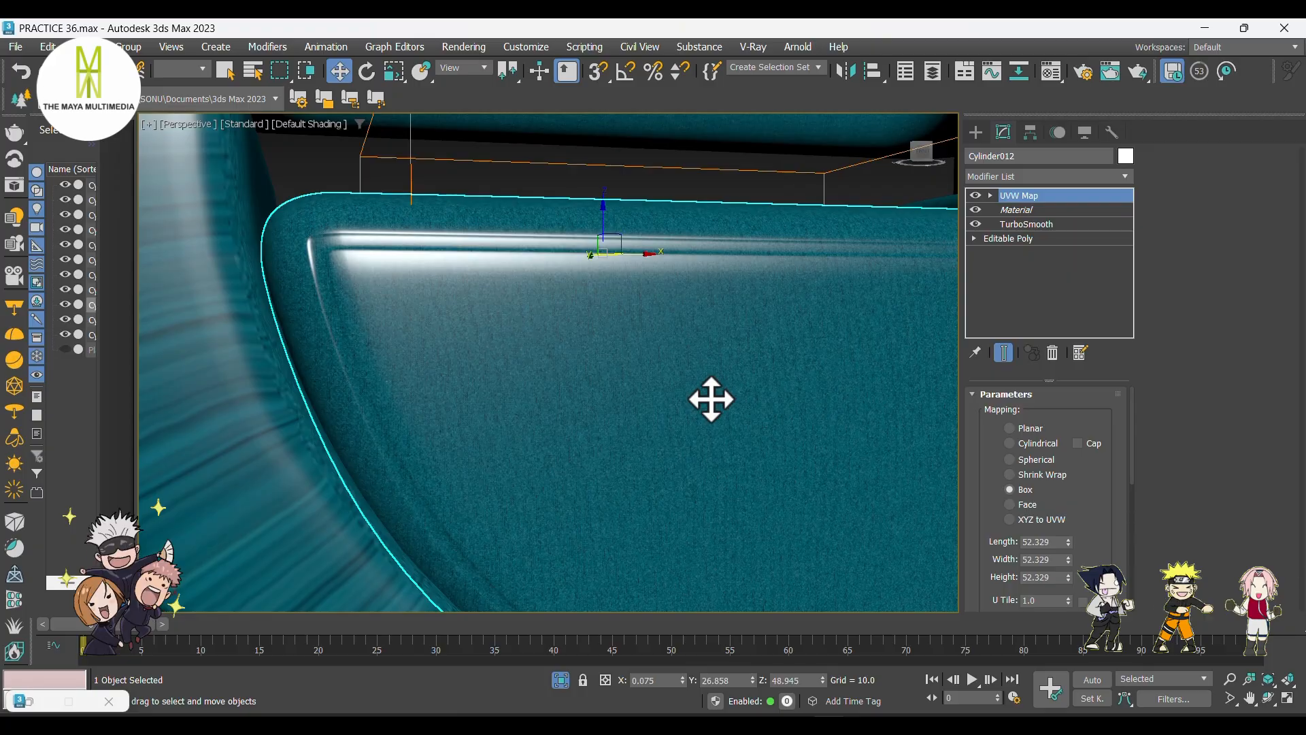
- Add a UVW Map modifier to the armchair's curved U-shaped outer body
scroll(711, 400, down, 5)
click(539, 417)
scroll(504, 410, up, 2)
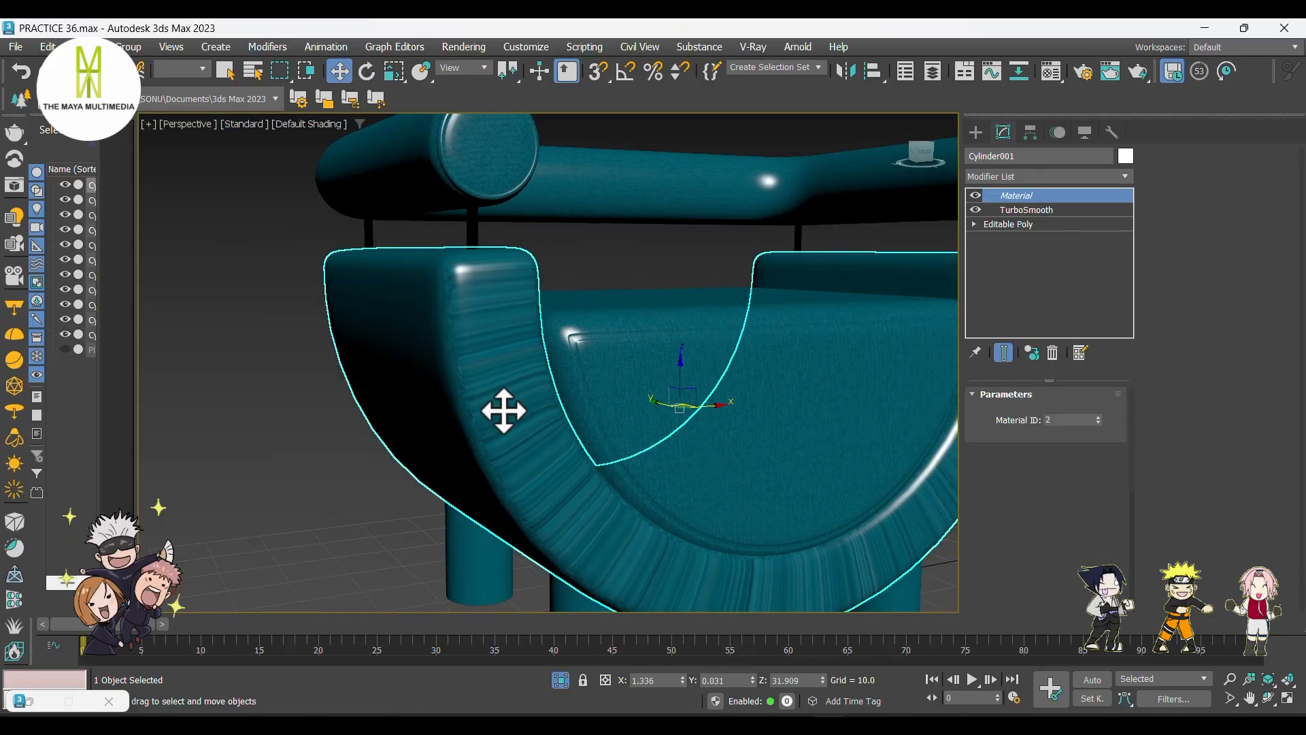
click(1009, 174)
key(u)
key(u)
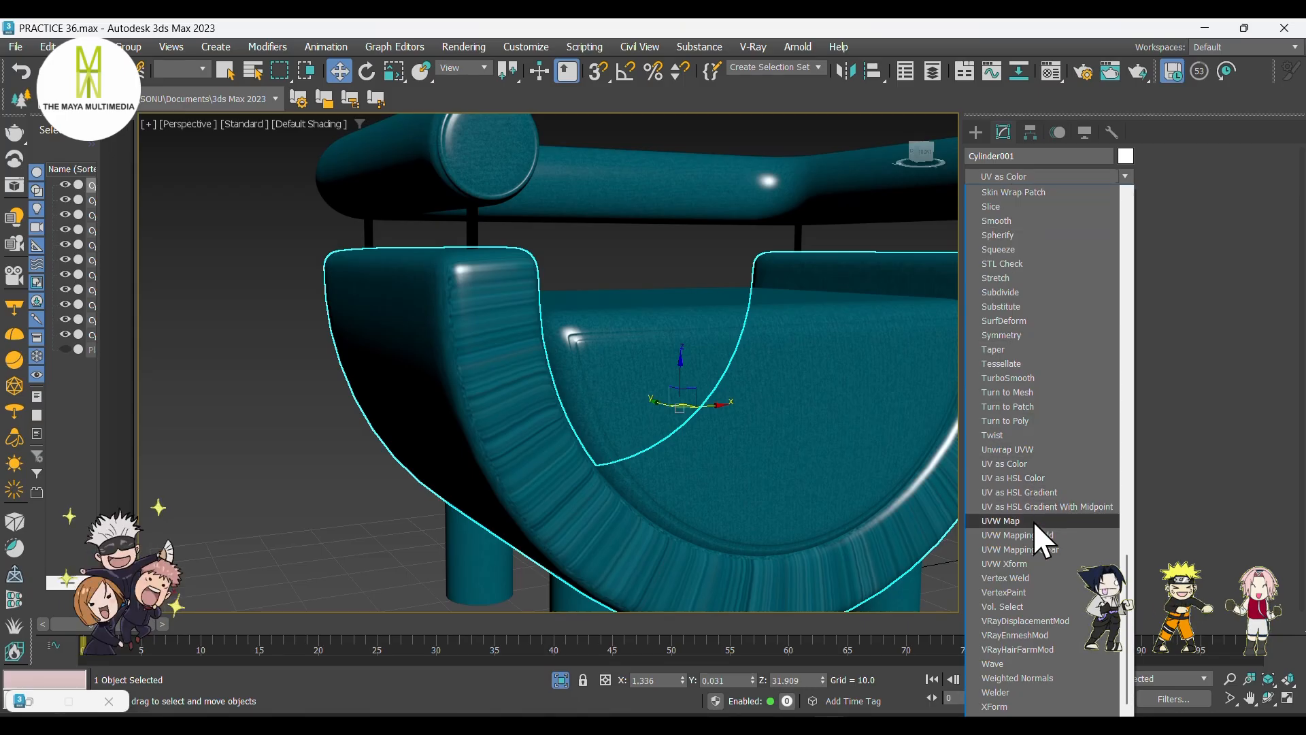
click(1035, 520)
- Compare the Cylindrical, Spherical and Shrink Wrap mappings on the outer body and set its mapping to Box
click(1044, 440)
click(1041, 458)
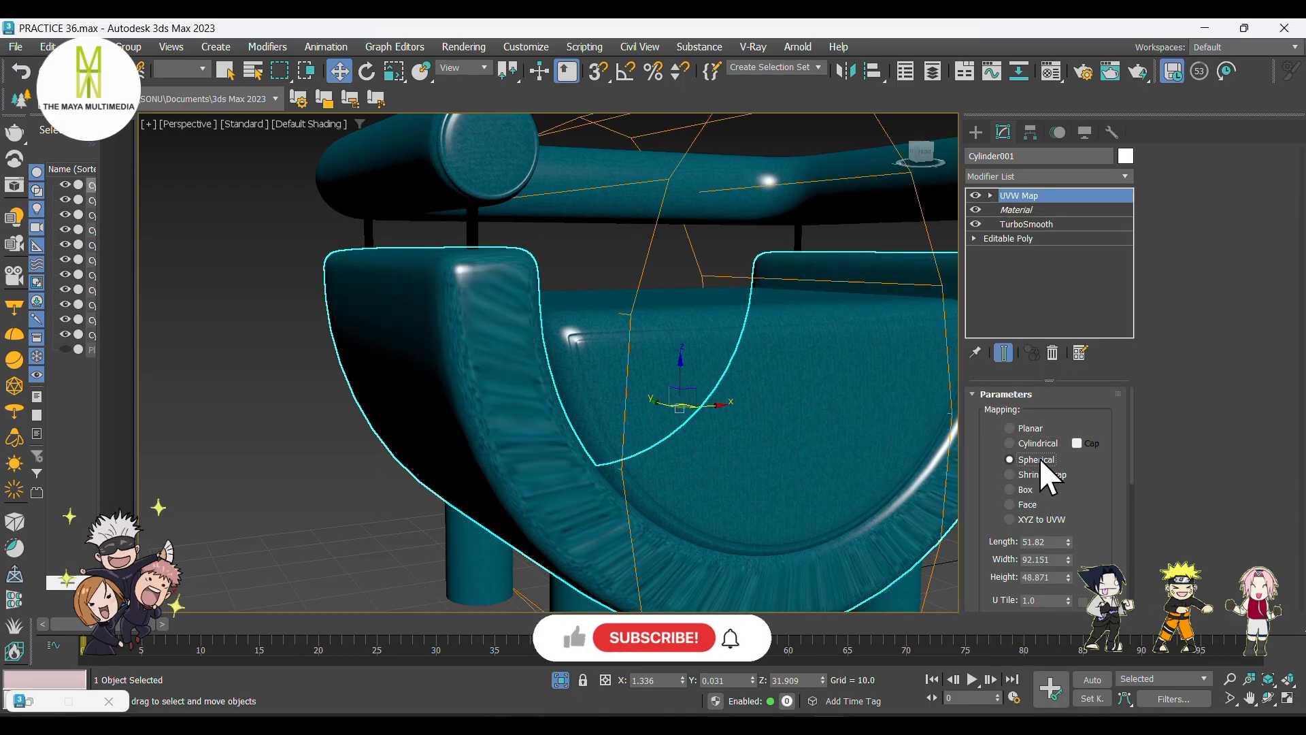
click(1040, 469)
click(1042, 442)
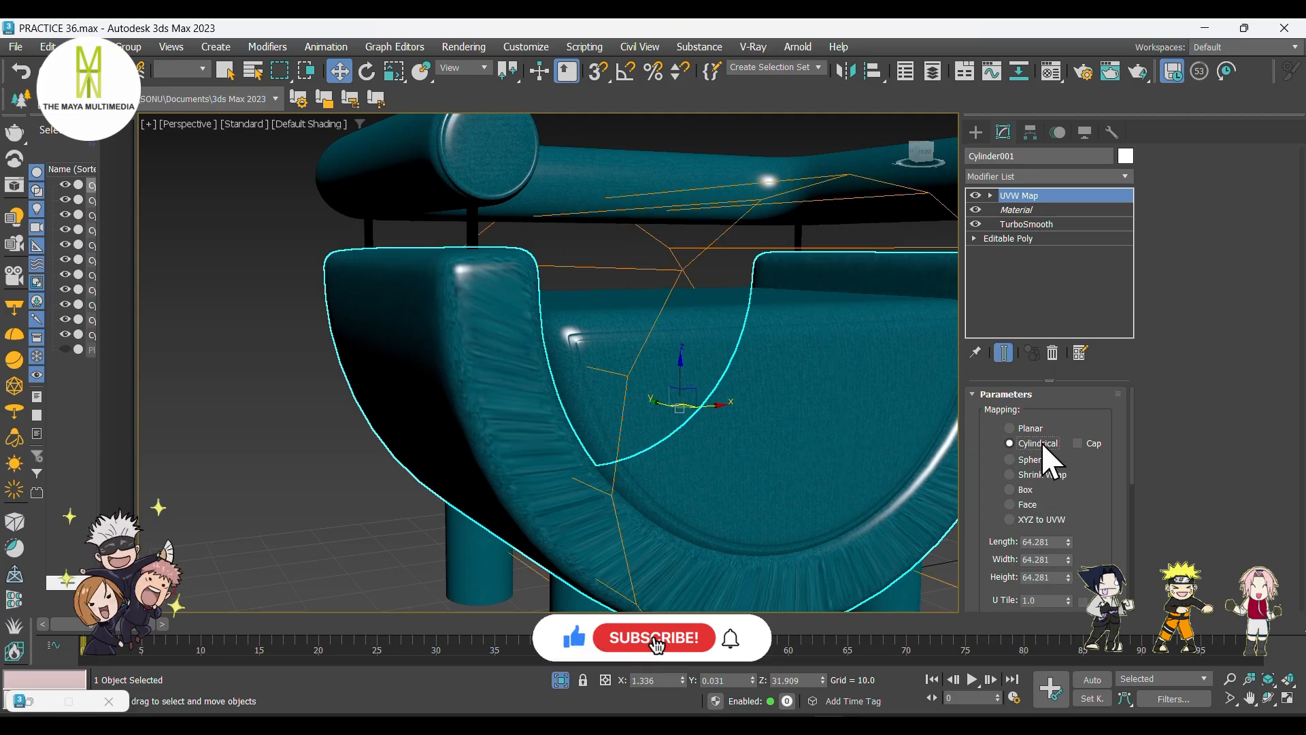
click(1042, 478)
click(1042, 487)
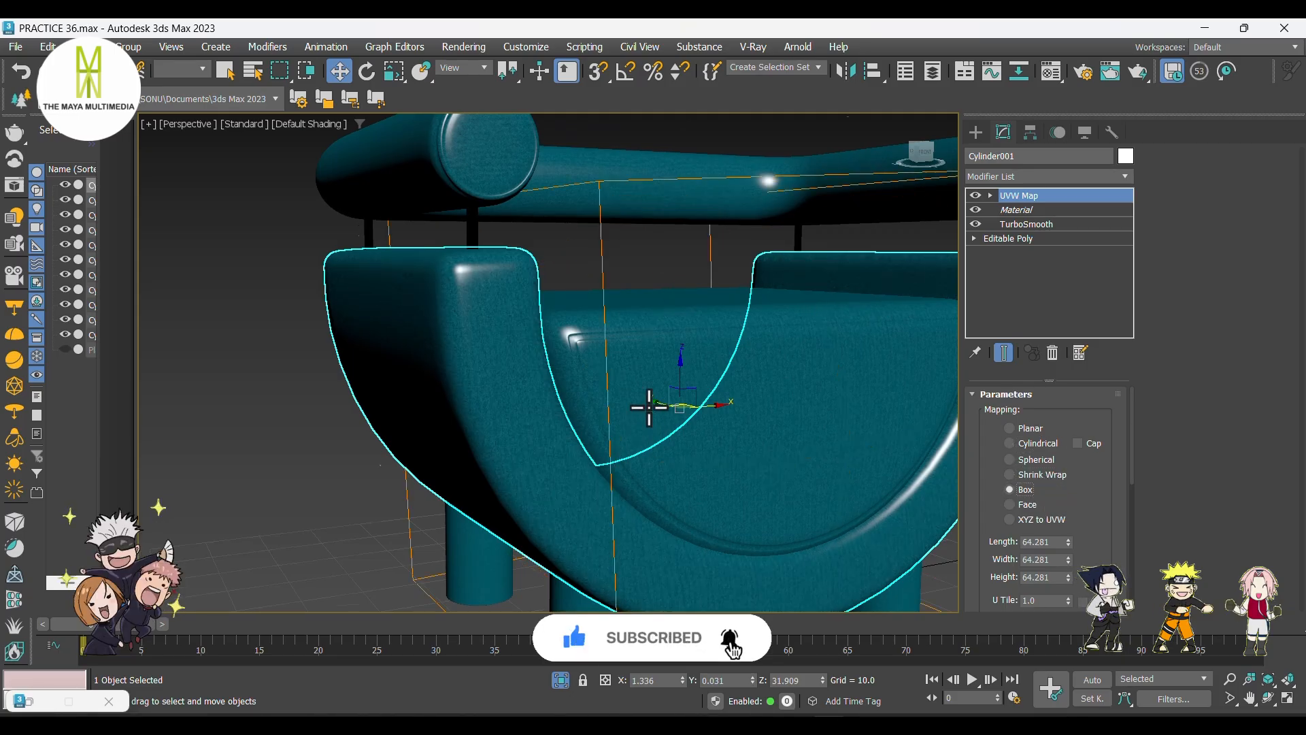
- Add a UVW Map modifier to the near front leg, Cylinder005
alt+middle_drag(647, 399, 586, 457)
scroll(513, 434, up, 5)
scroll(513, 433, down, 5)
click(572, 446)
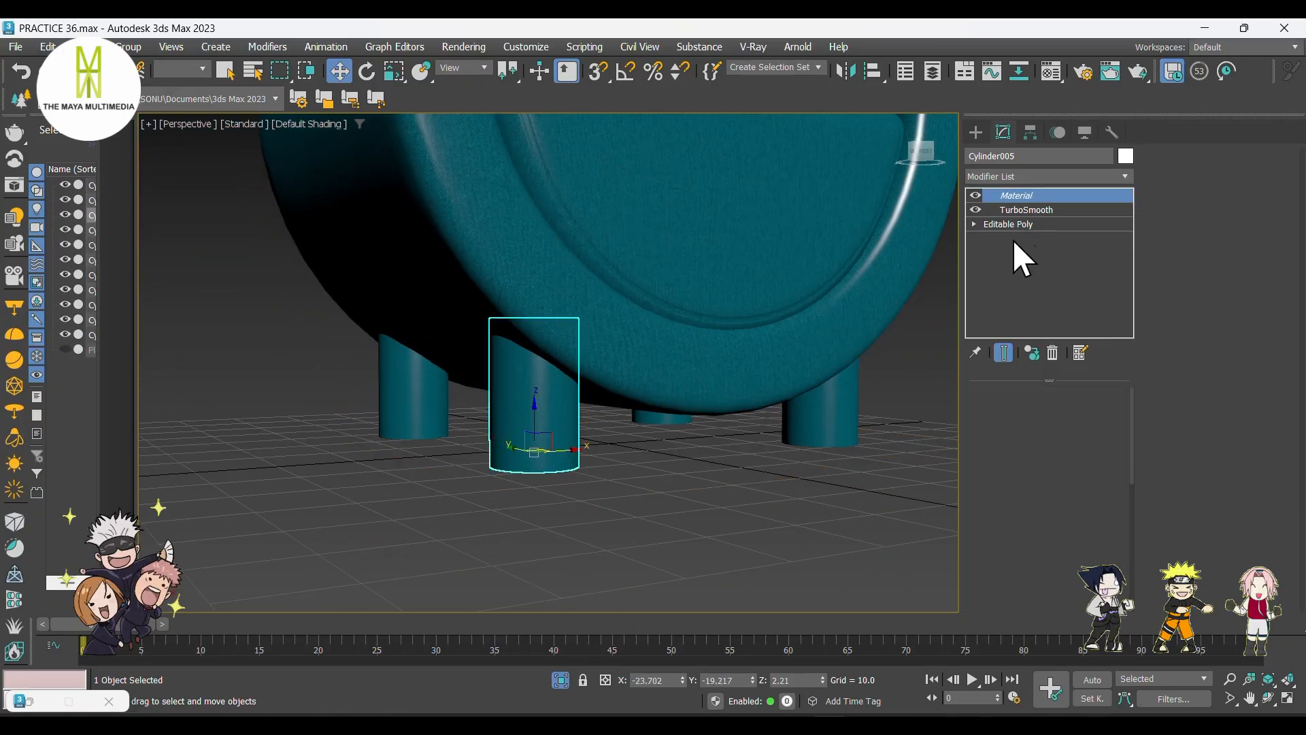
click(1020, 177)
text(uvw)
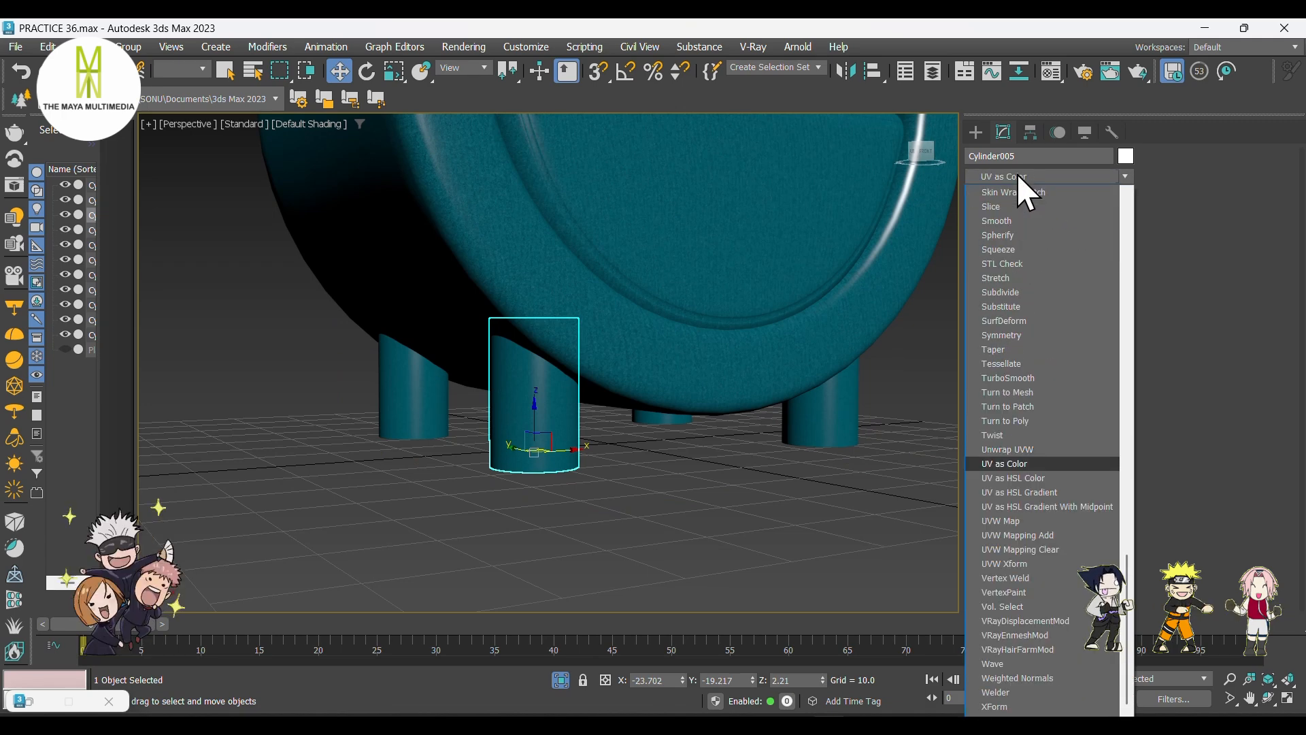
click(1037, 517)
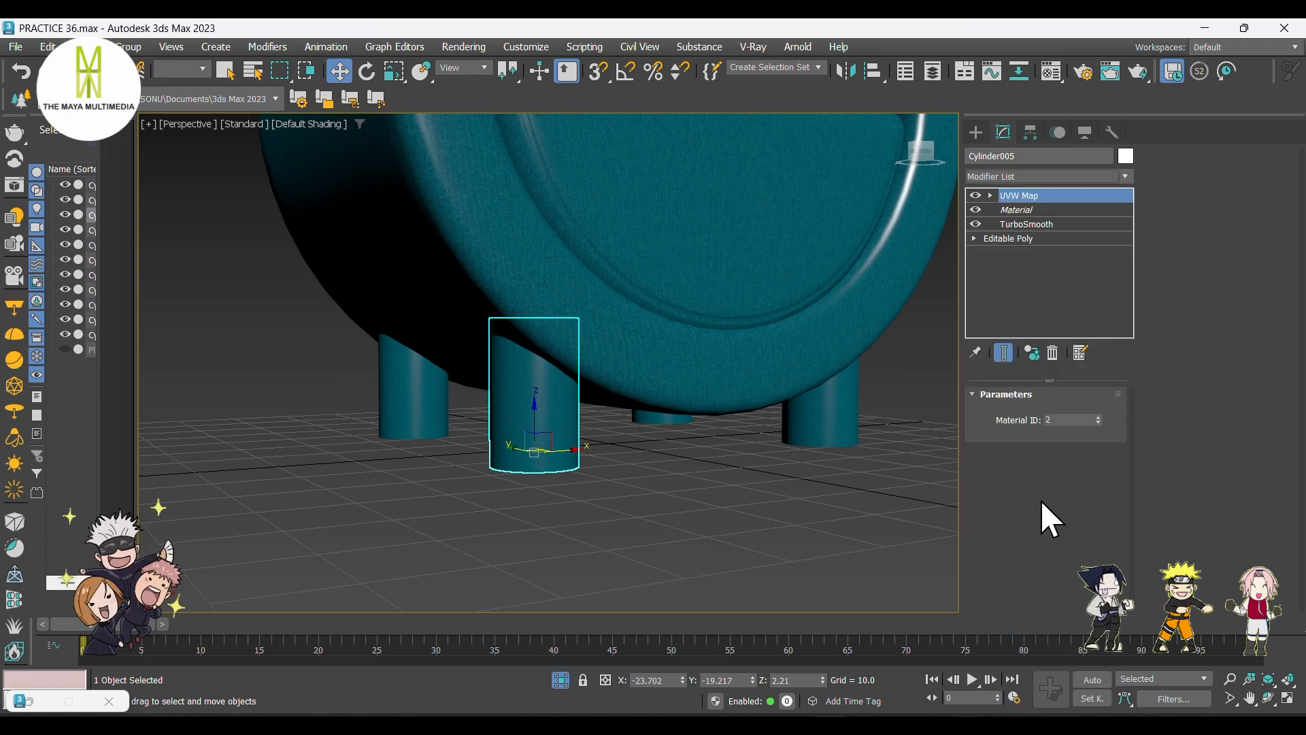
- Compare the Spherical, Shrink Wrap and Cylindrical mappings on the front leg and set its mapping to Box
click(1044, 444)
click(1043, 460)
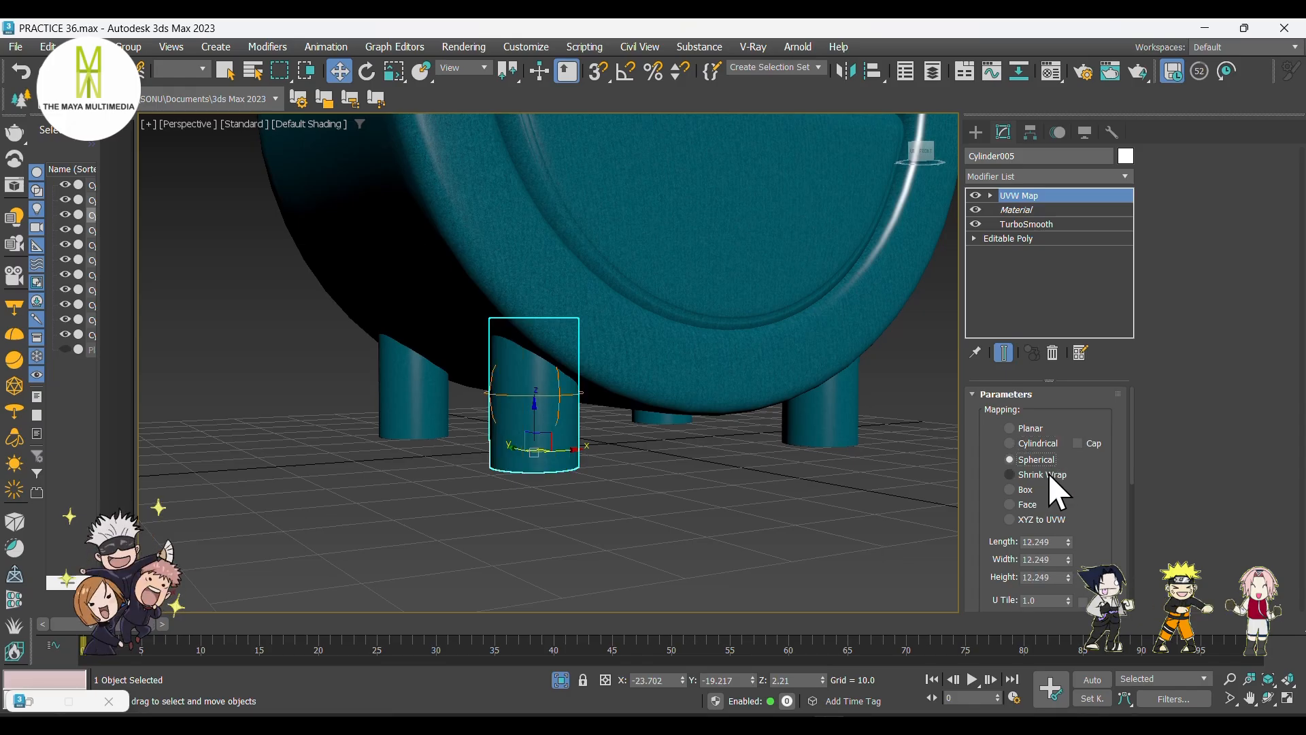
click(1047, 472)
click(1046, 443)
scroll(446, 429, up, 7)
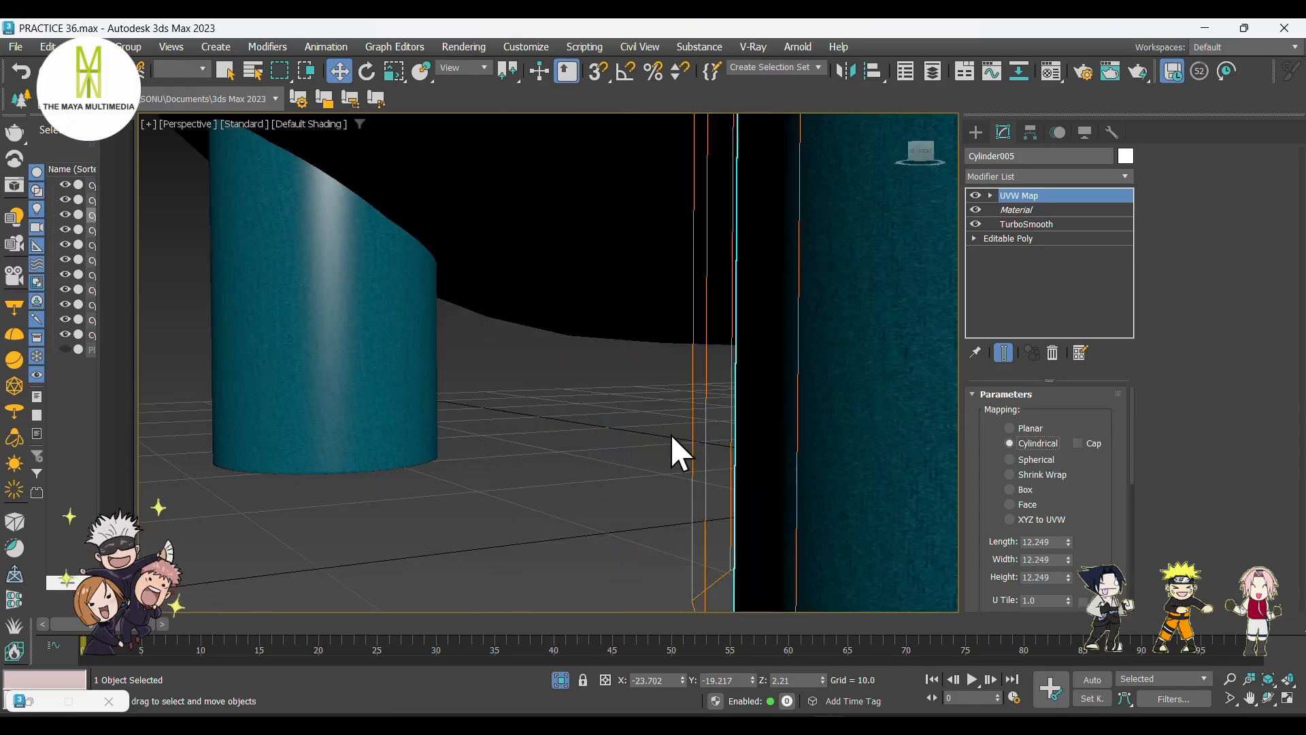
middle_drag(673, 435, 425, 297)
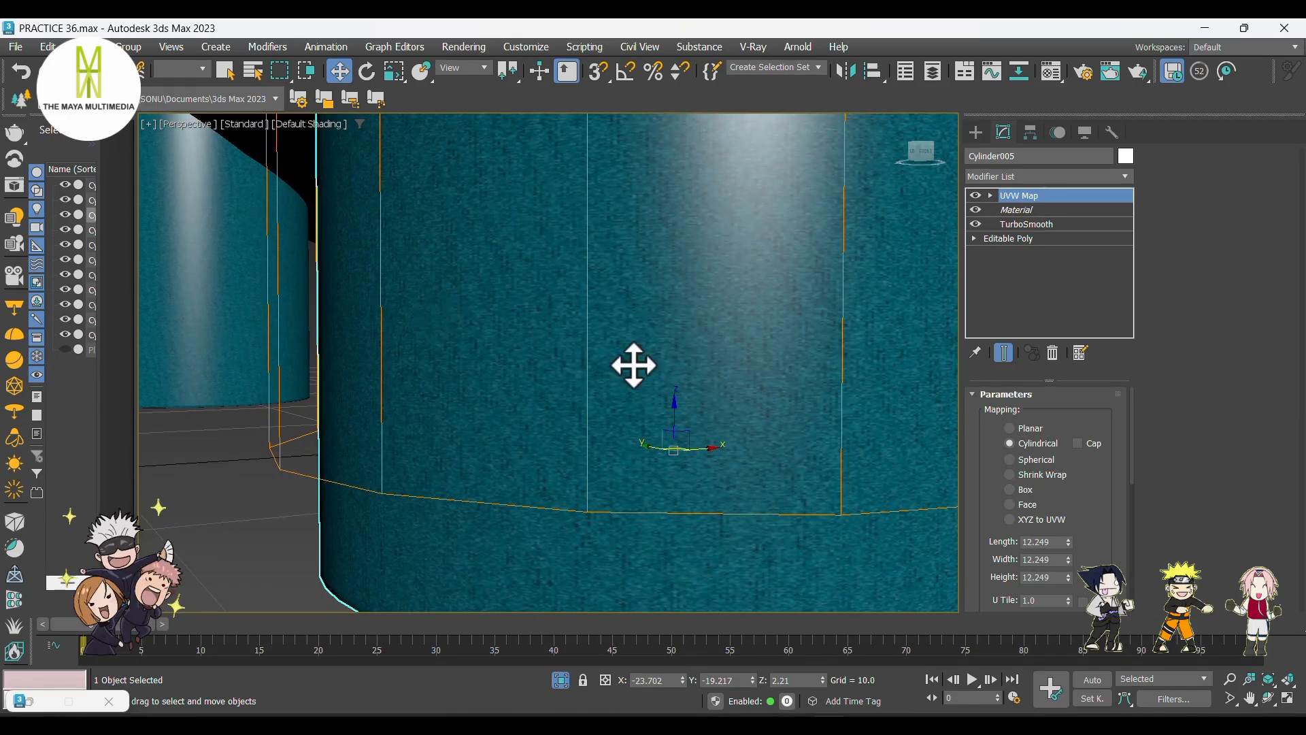
click(1034, 490)
- Add a UVW Map modifier with Box mapping to the rear leg on the same side, Cylinder003
scroll(725, 450, down, 6)
alt+middle_drag(506, 436, 796, 412)
scroll(449, 399, up, 2)
scroll(450, 399, up, 2)
click(450, 398)
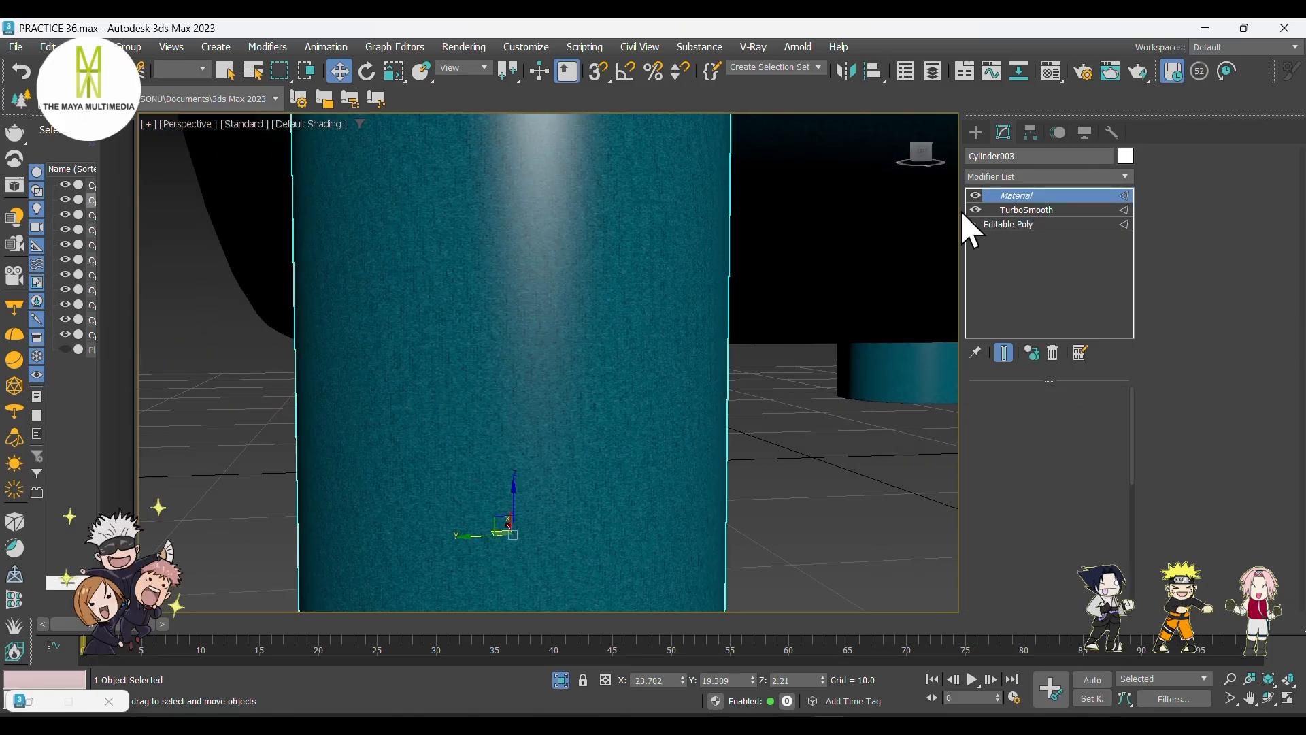
click(1010, 176)
scroll(1006, 170, down, 20)
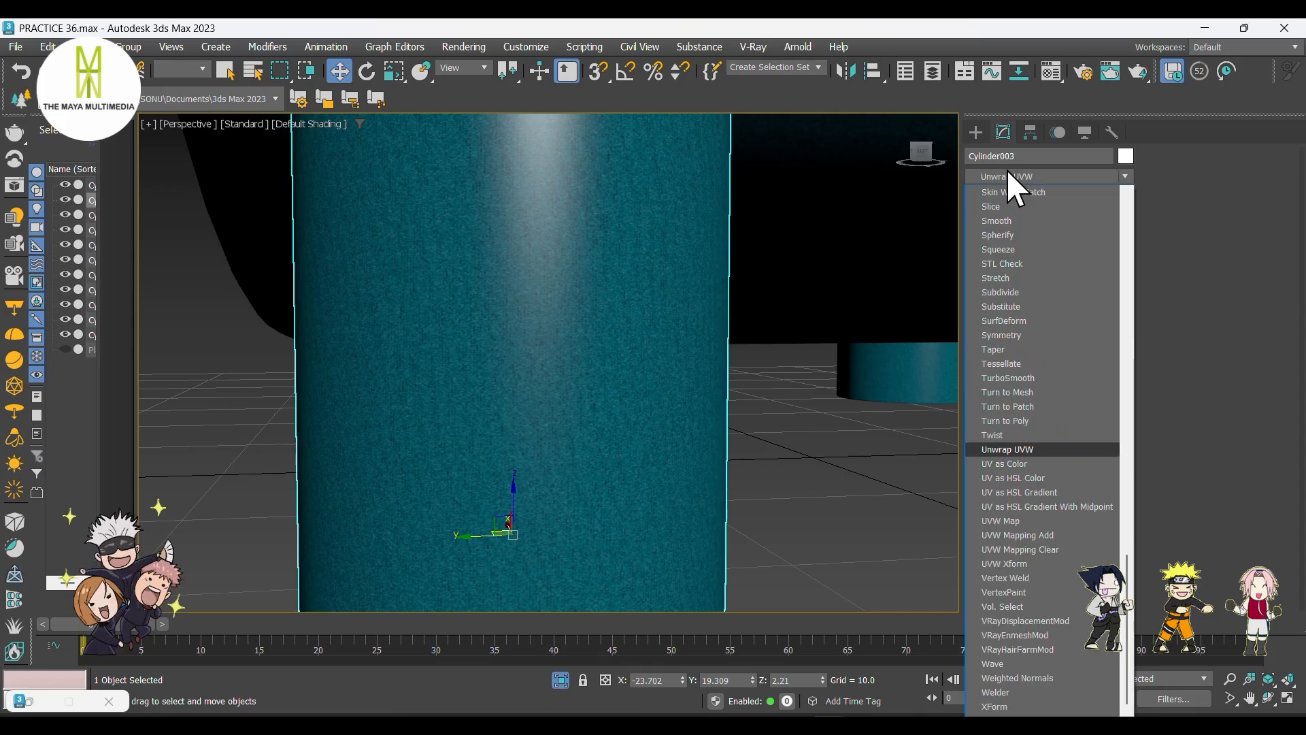
click(1028, 521)
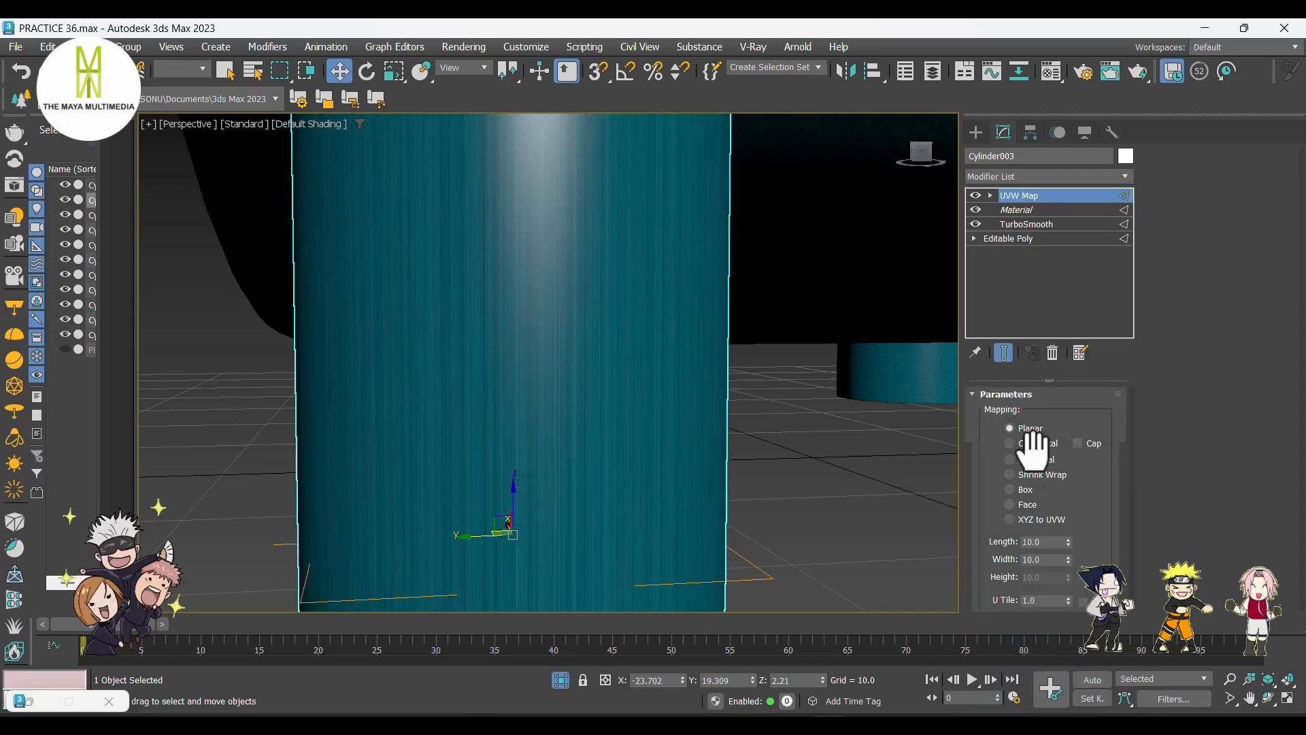
click(1038, 489)
- Add a UVW Map modifier to the rear leg on the opposite side, Cylinder013
scroll(653, 463, down, 5)
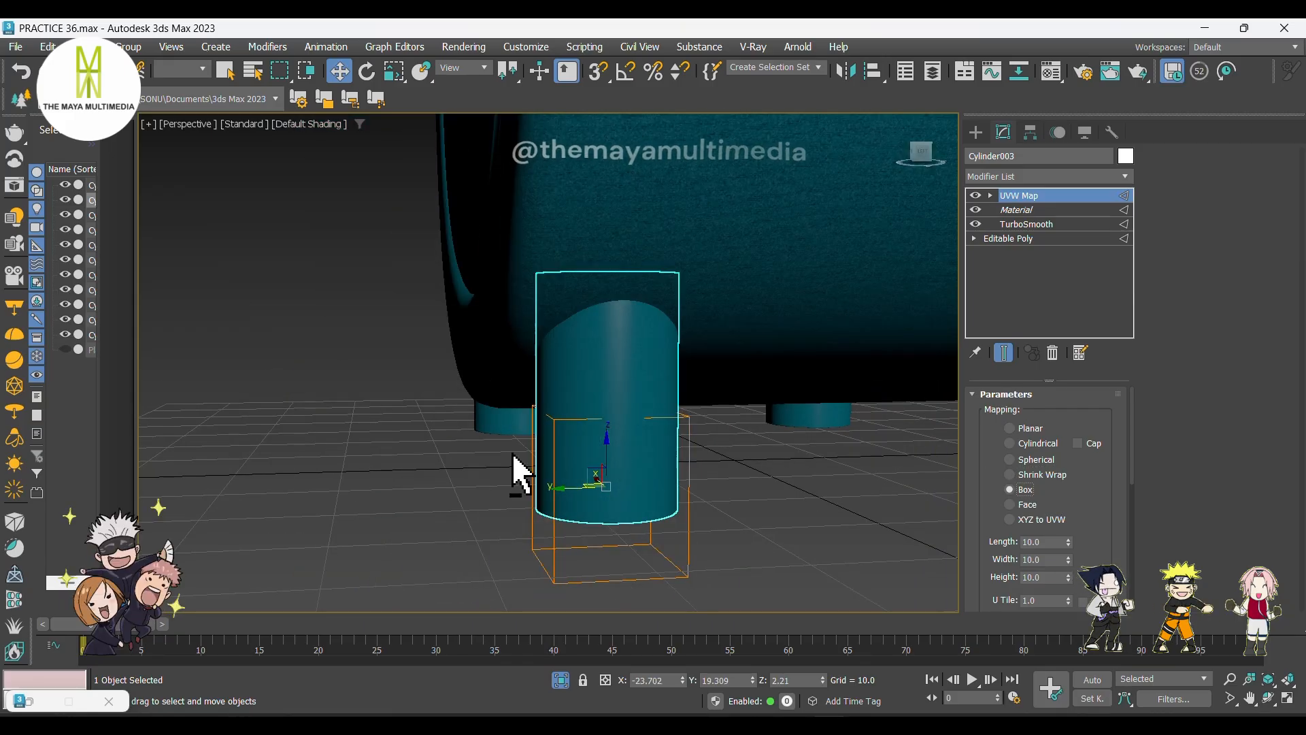
alt+middle_drag(511, 452, 638, 455)
scroll(716, 449, down, 2)
middle_drag(441, 437, 787, 406)
scroll(590, 428, up, 6)
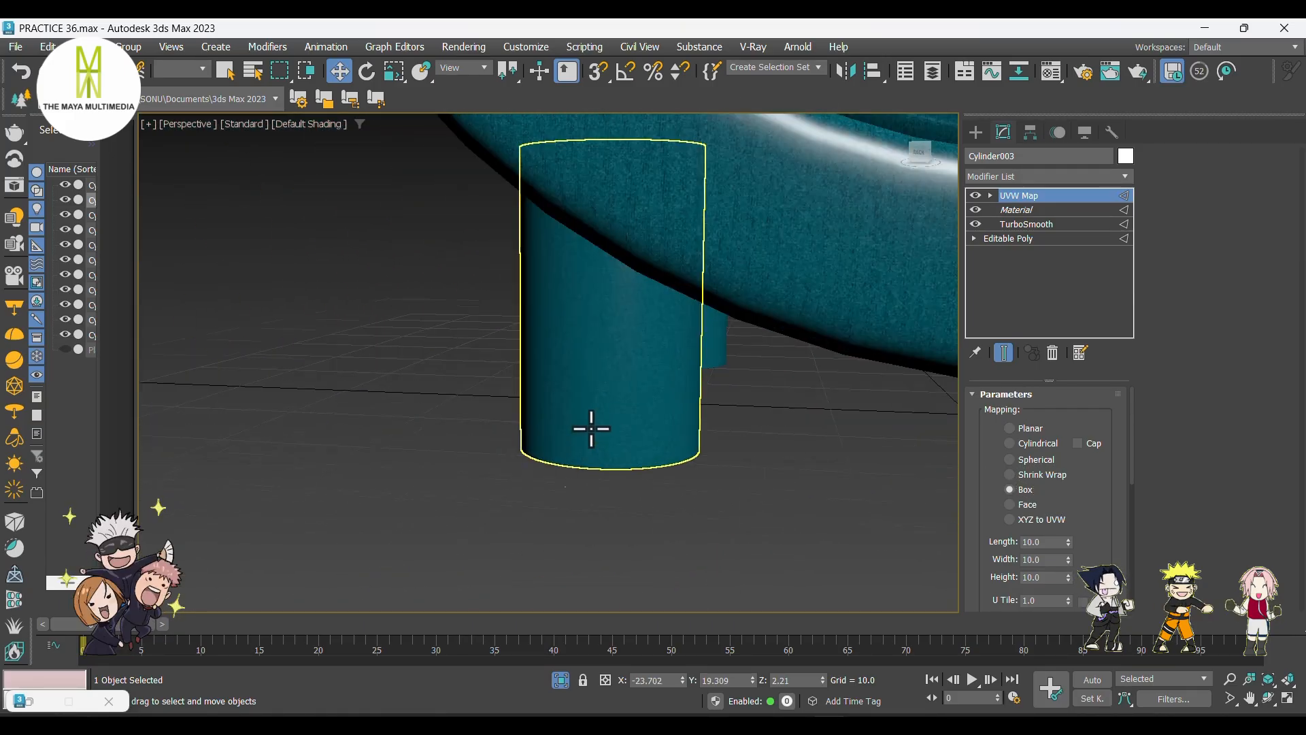
click(590, 429)
click(1020, 176)
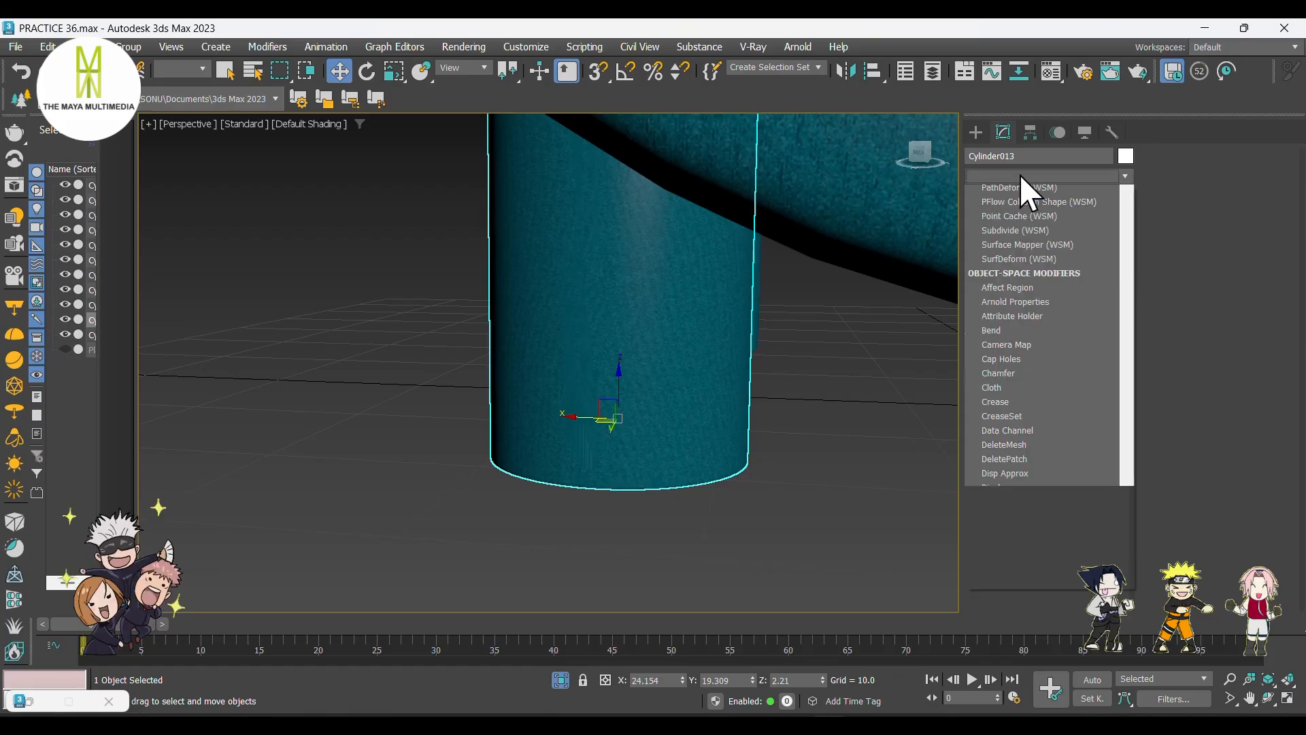
scroll(1019, 174, down, 15)
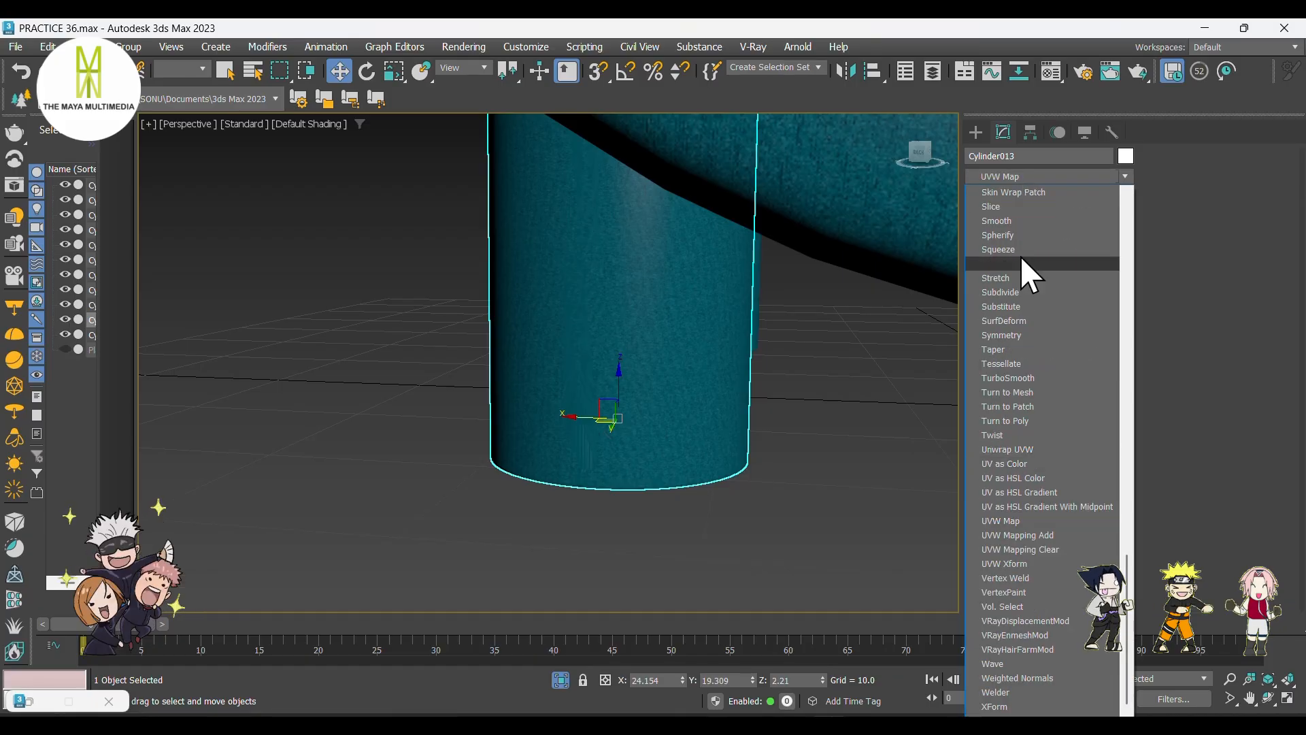
click(1020, 521)
- Compare the Cylindrical and Shrink Wrap mappings on the opposite rear leg and set its mapping to Box
click(1028, 444)
click(1033, 474)
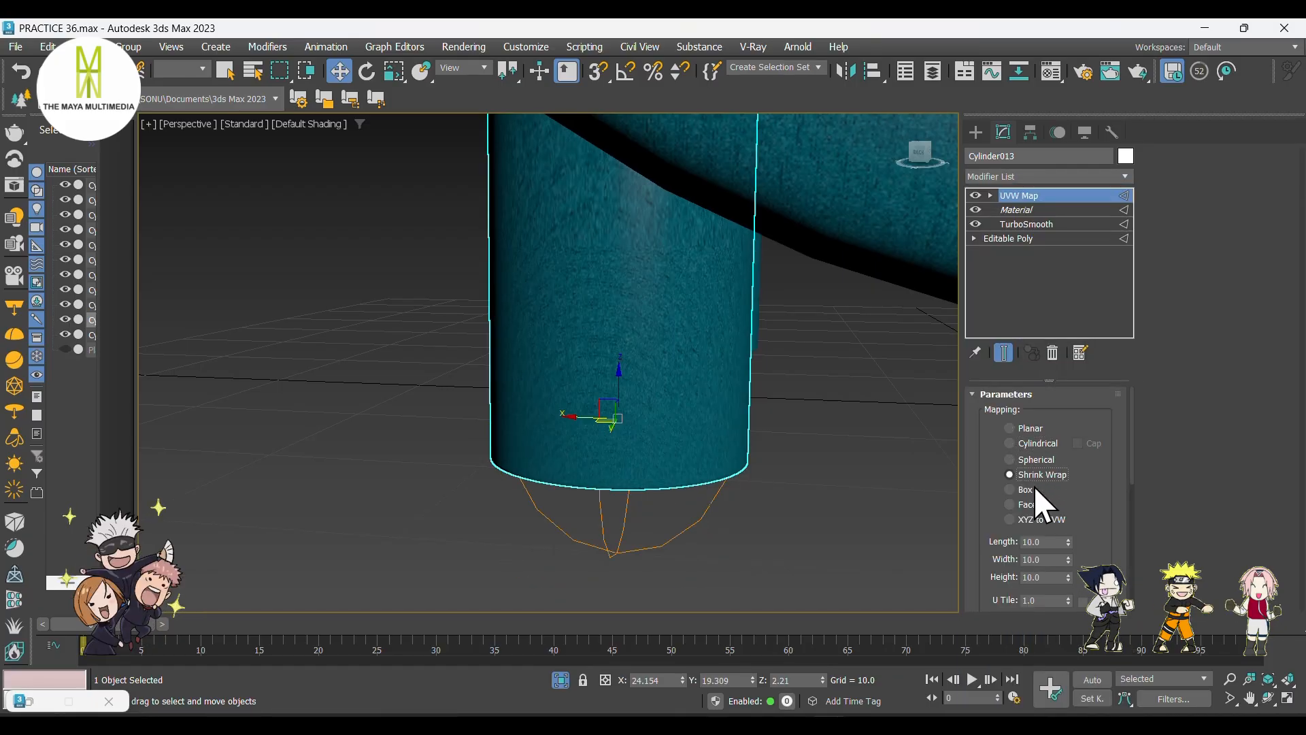
click(1030, 489)
click(1035, 474)
click(1035, 489)
- Add a UVW Map modifier to the last remaining leg, Cylinder014
scroll(612, 432, down, 7)
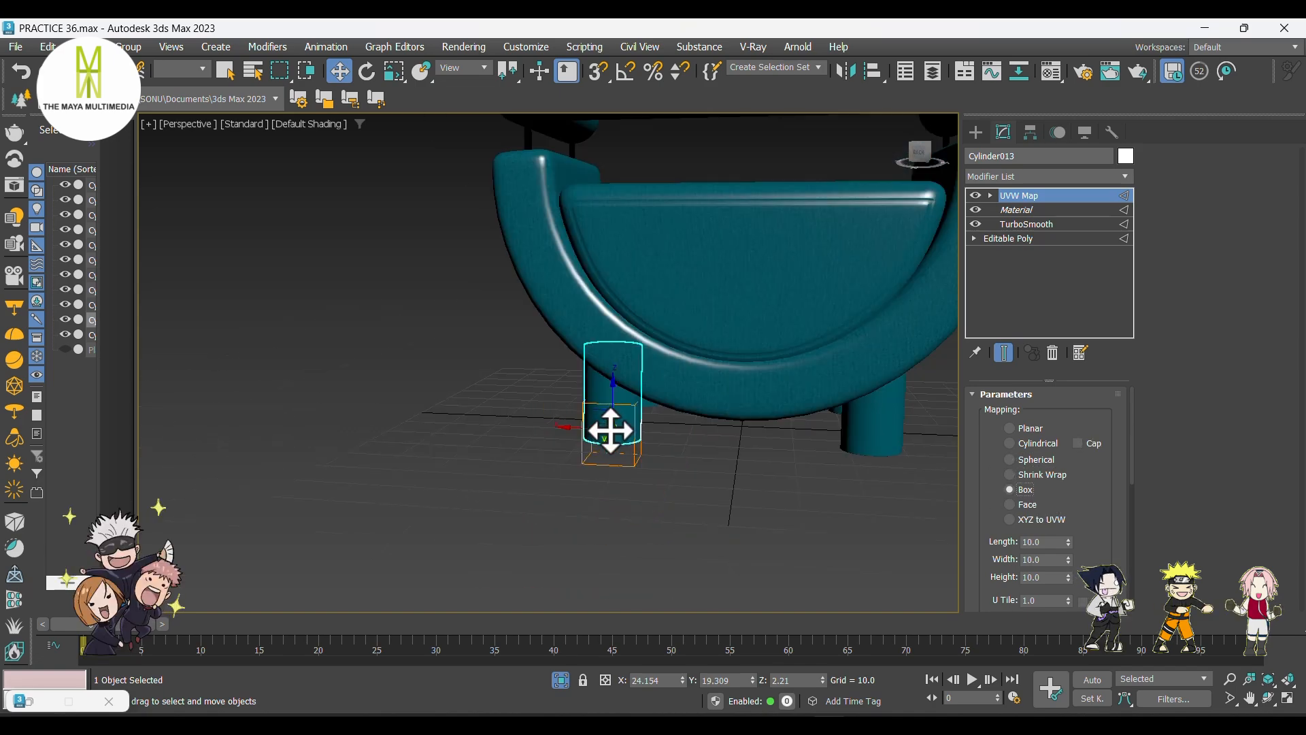
alt+middle_drag(543, 449, 737, 436)
scroll(414, 441, up, 6)
click(415, 441)
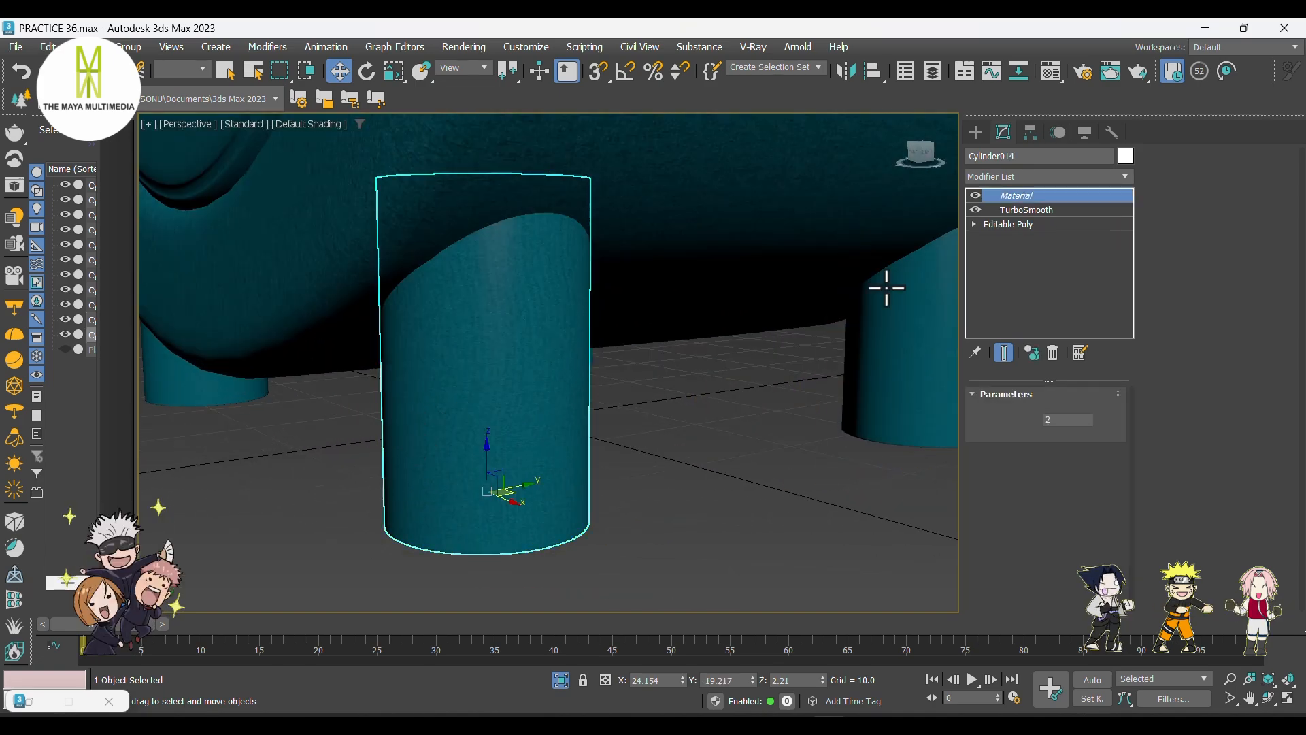
click(998, 179)
text(uvw)
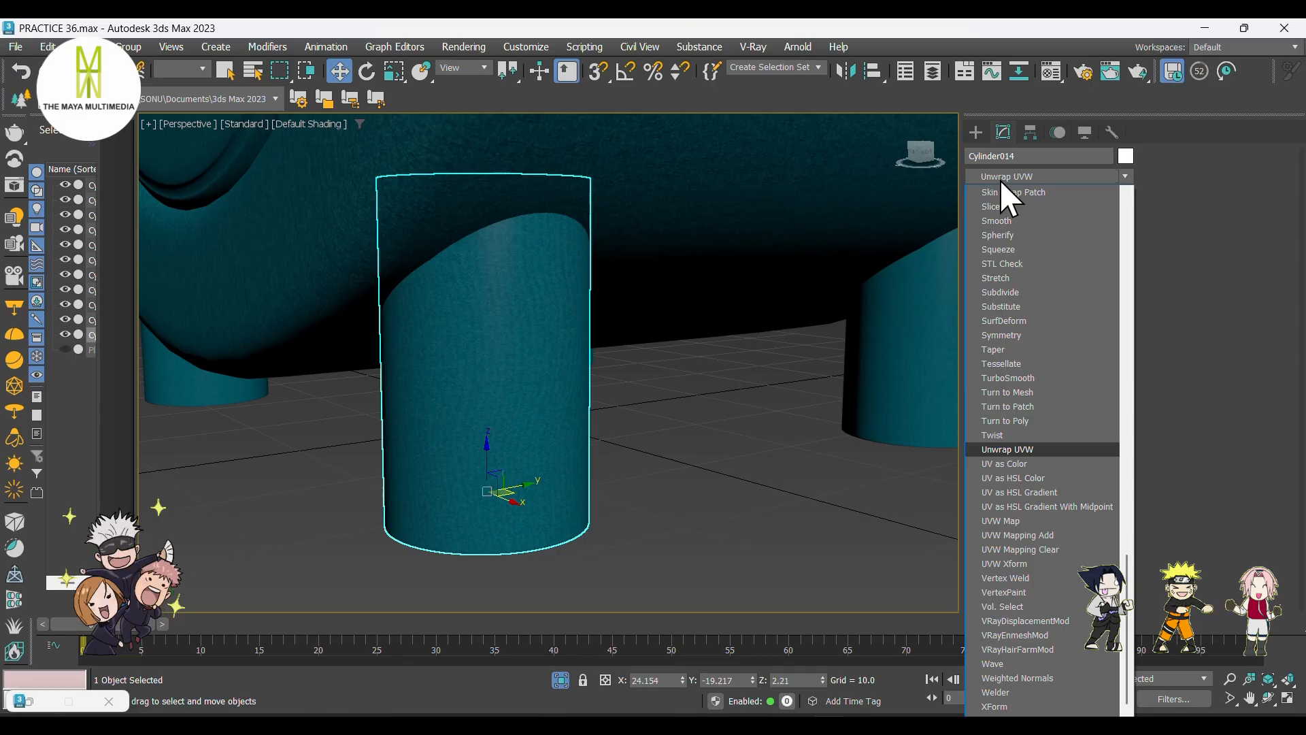
click(1022, 521)
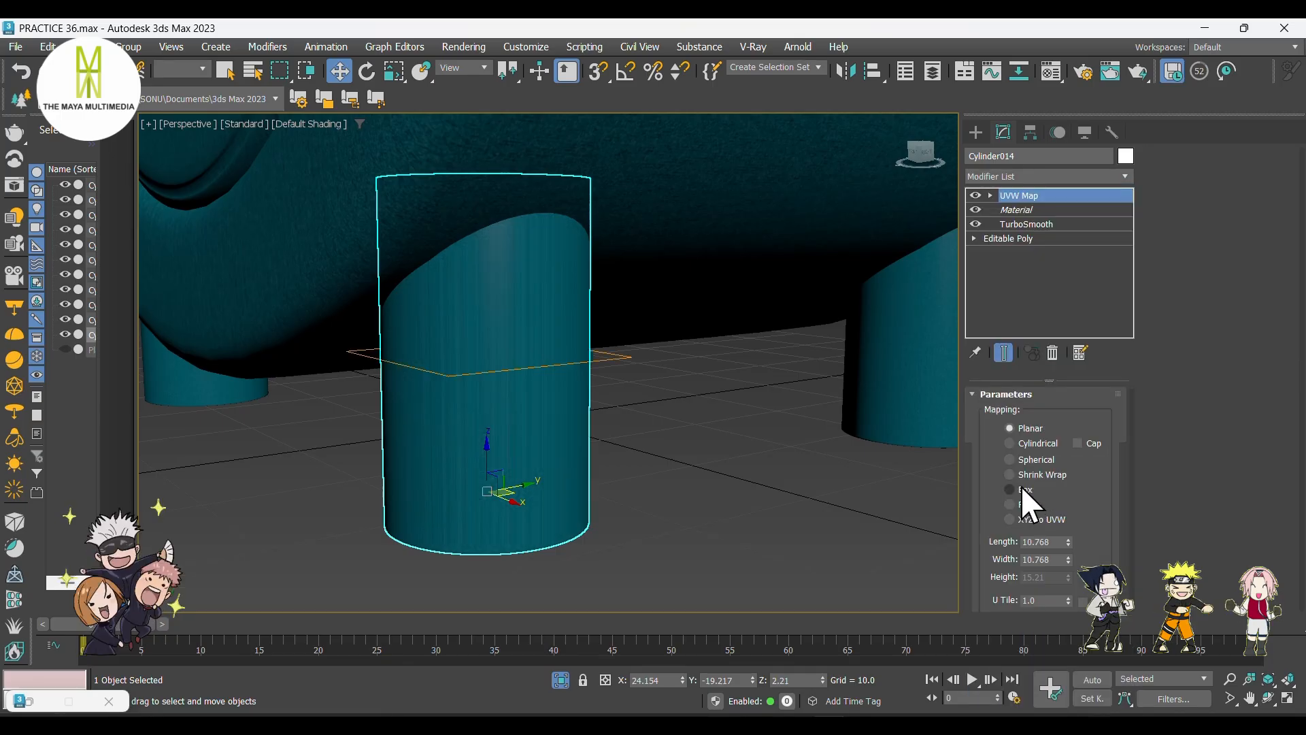
- Try Spherical and Shrink Wrap mapping on the last leg, Cylinder014, and set its mapping to Box
click(1035, 459)
click(1039, 475)
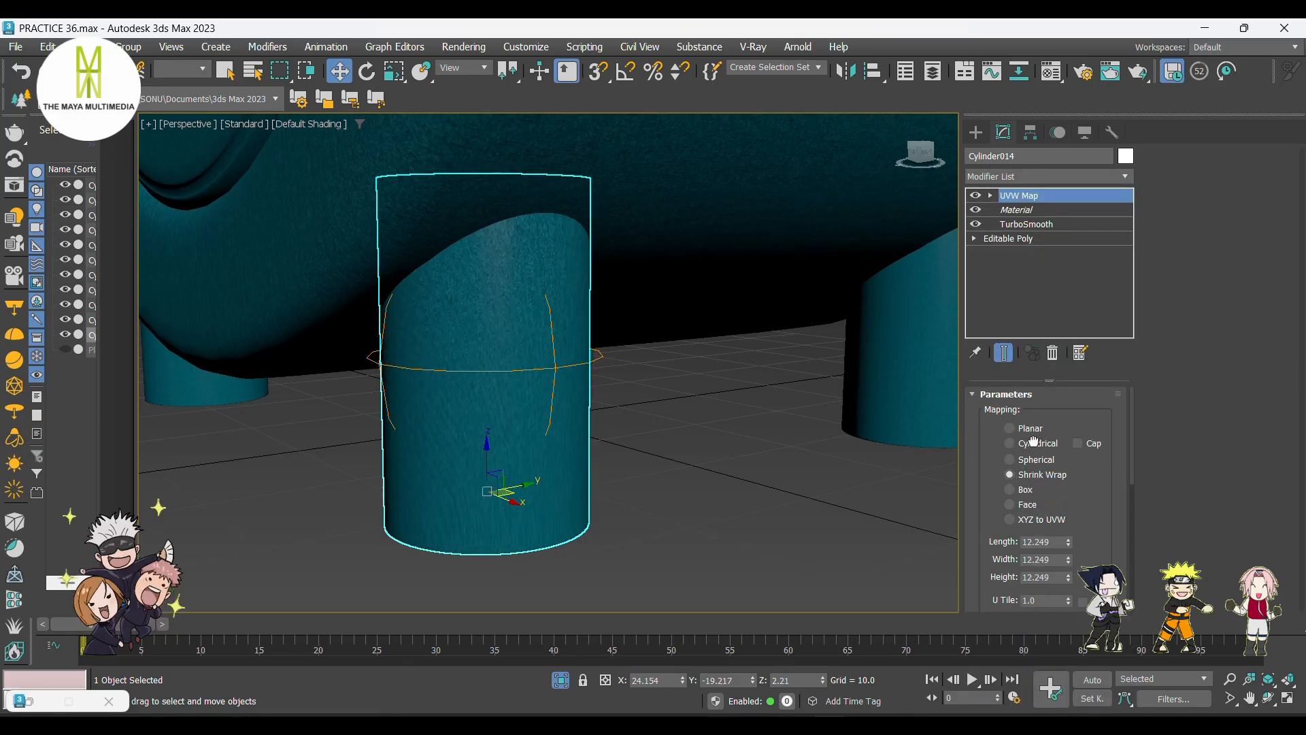
click(1035, 490)
scroll(426, 455, up, 2)
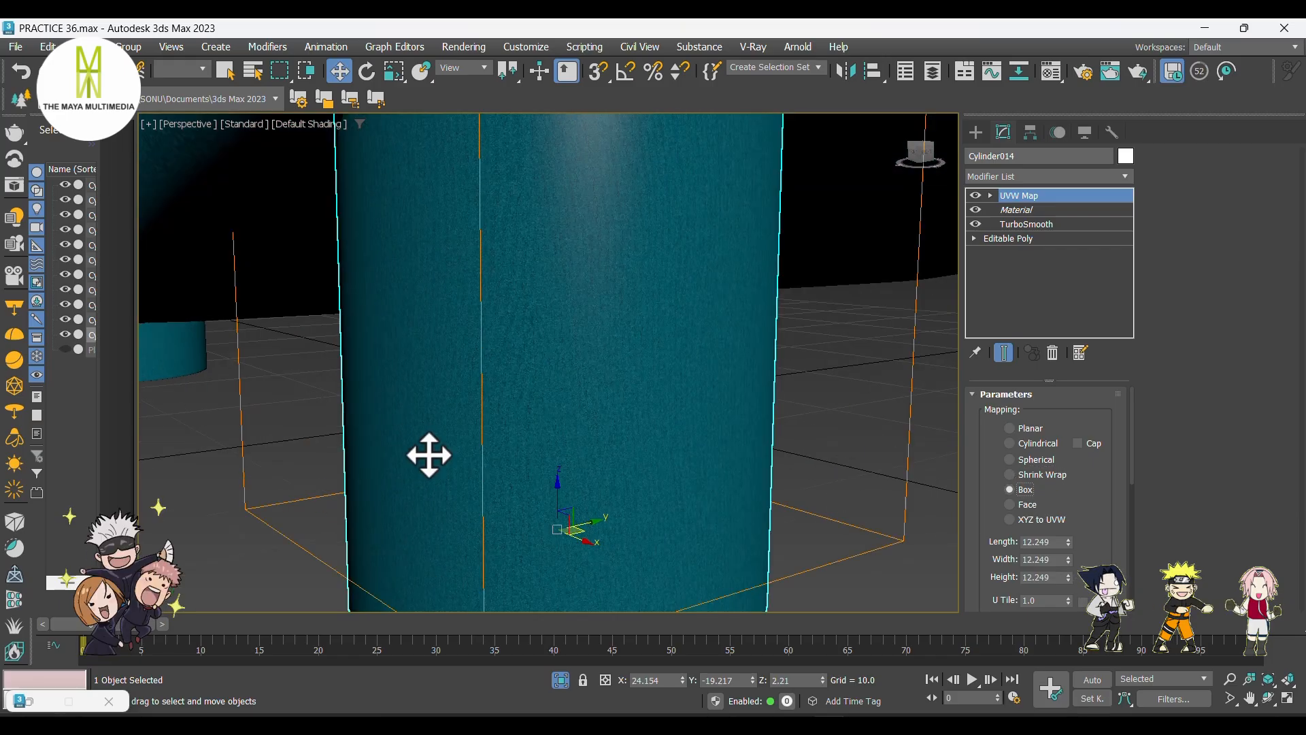
- Add a UVW Map modifier to the front post between the armrest and the body, Cylinder008
scroll(683, 435, down, 10)
scroll(684, 435, down, 2)
alt+middle_drag(565, 415, 711, 412)
scroll(550, 291, up, 8)
click(408, 374)
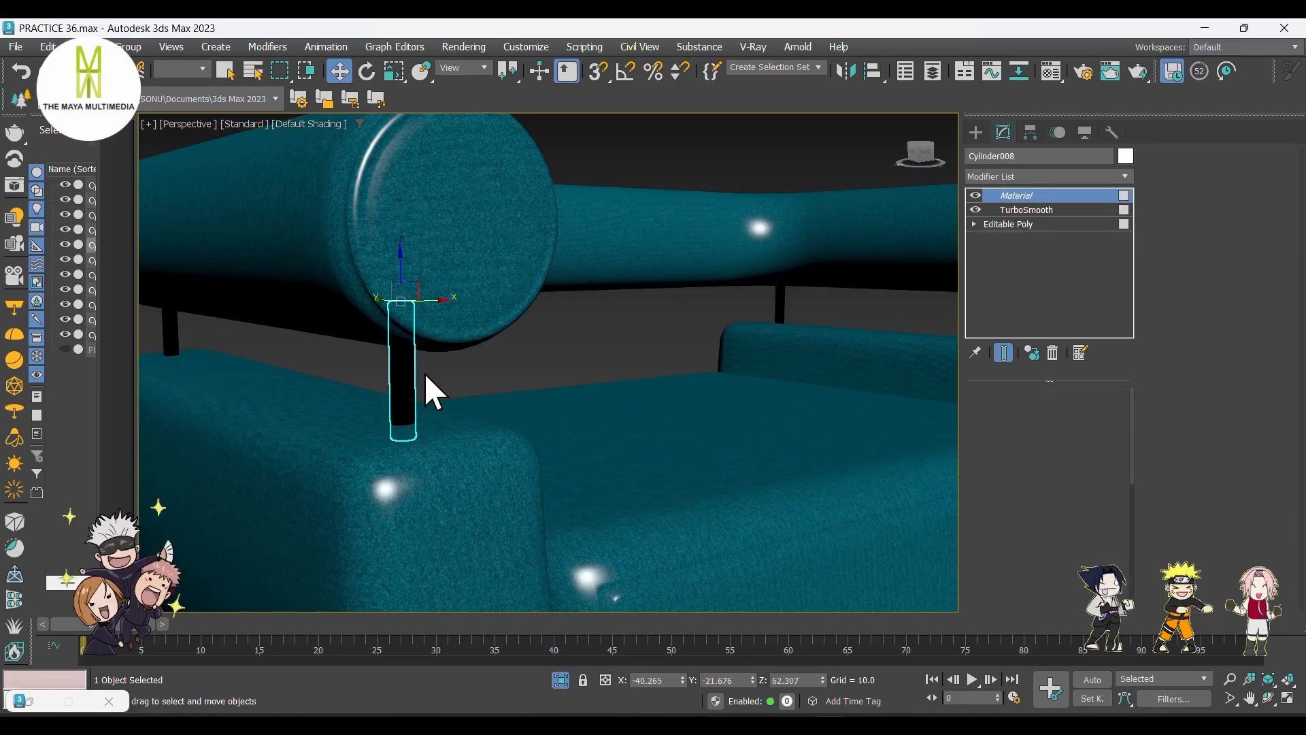
click(1018, 177)
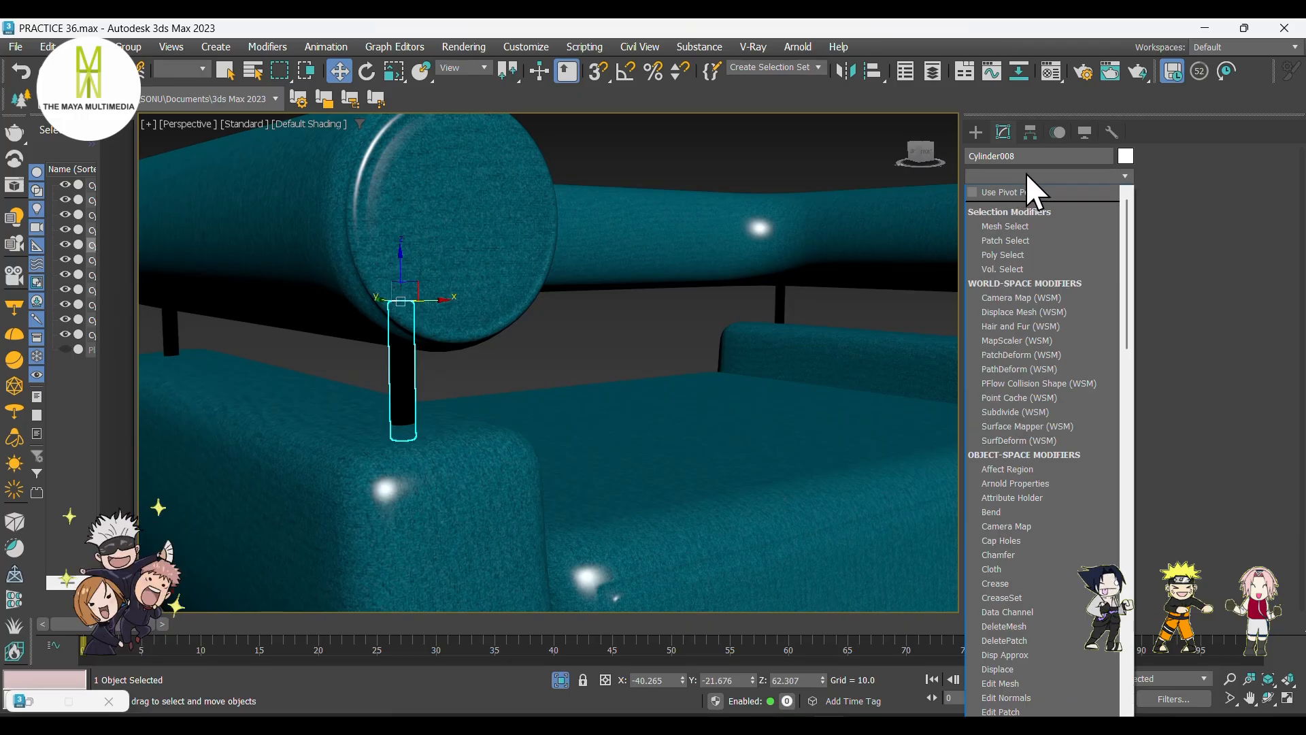
text(uvw)
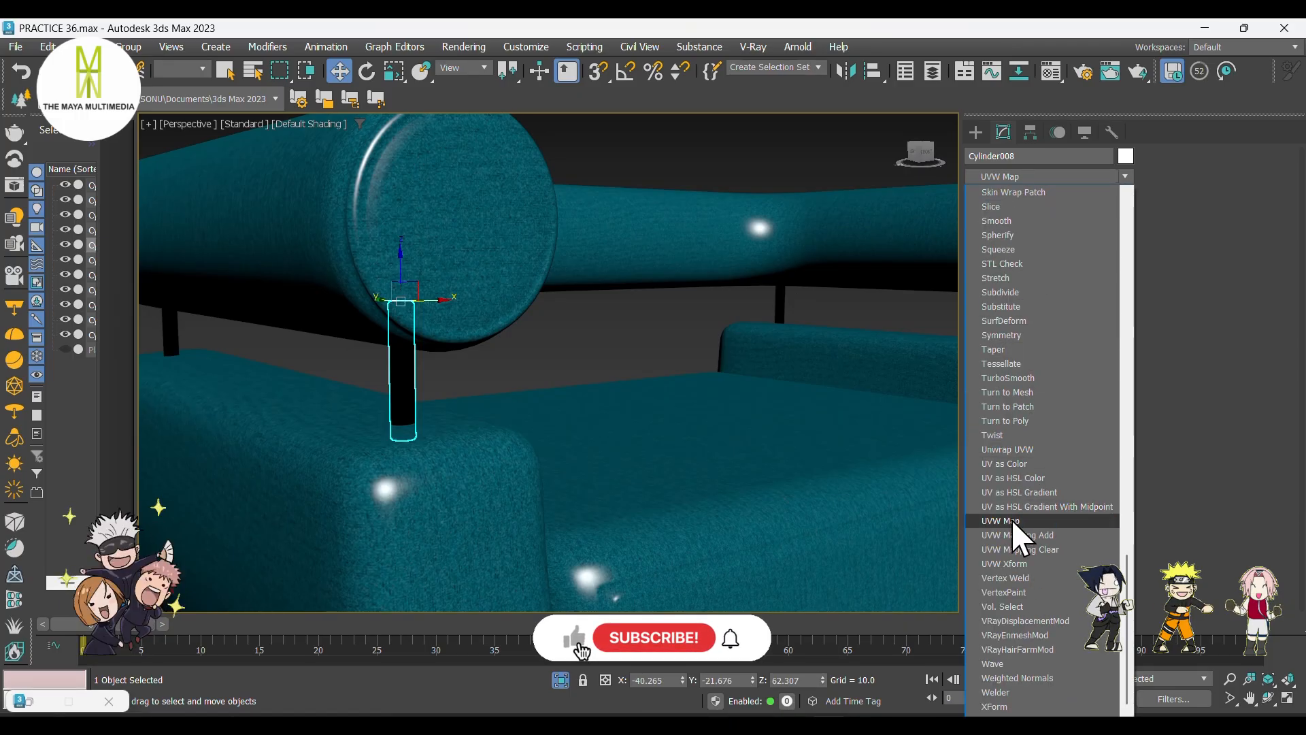
click(1012, 521)
- Try Cylindrical, Spherical and Shrink Wrap mapping on the post Cylinder008 and set its mapping to Box
click(1029, 443)
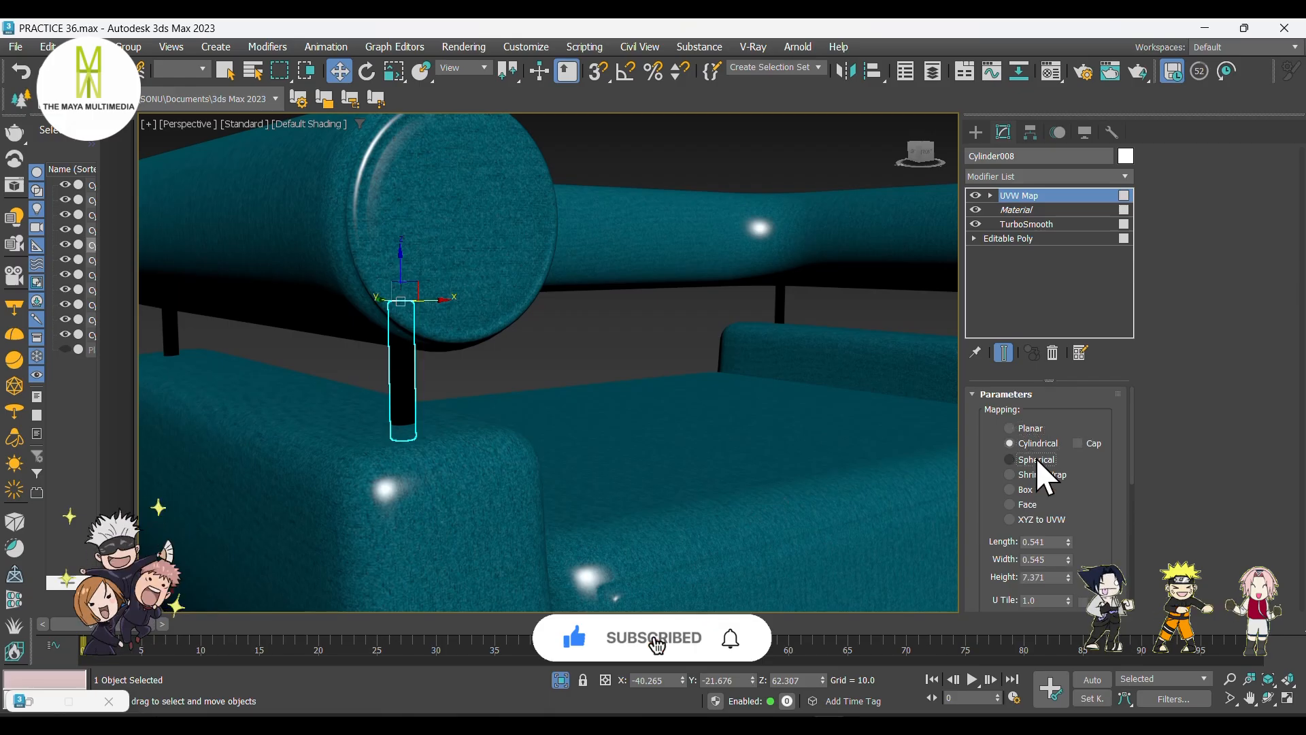
click(1035, 458)
click(1033, 475)
click(1034, 488)
- Add a UVW Map modifier to the rear post on the same side, Cylinder009
middle_drag(321, 379, 713, 402)
scroll(393, 344, up, 4)
scroll(452, 341, down, 1)
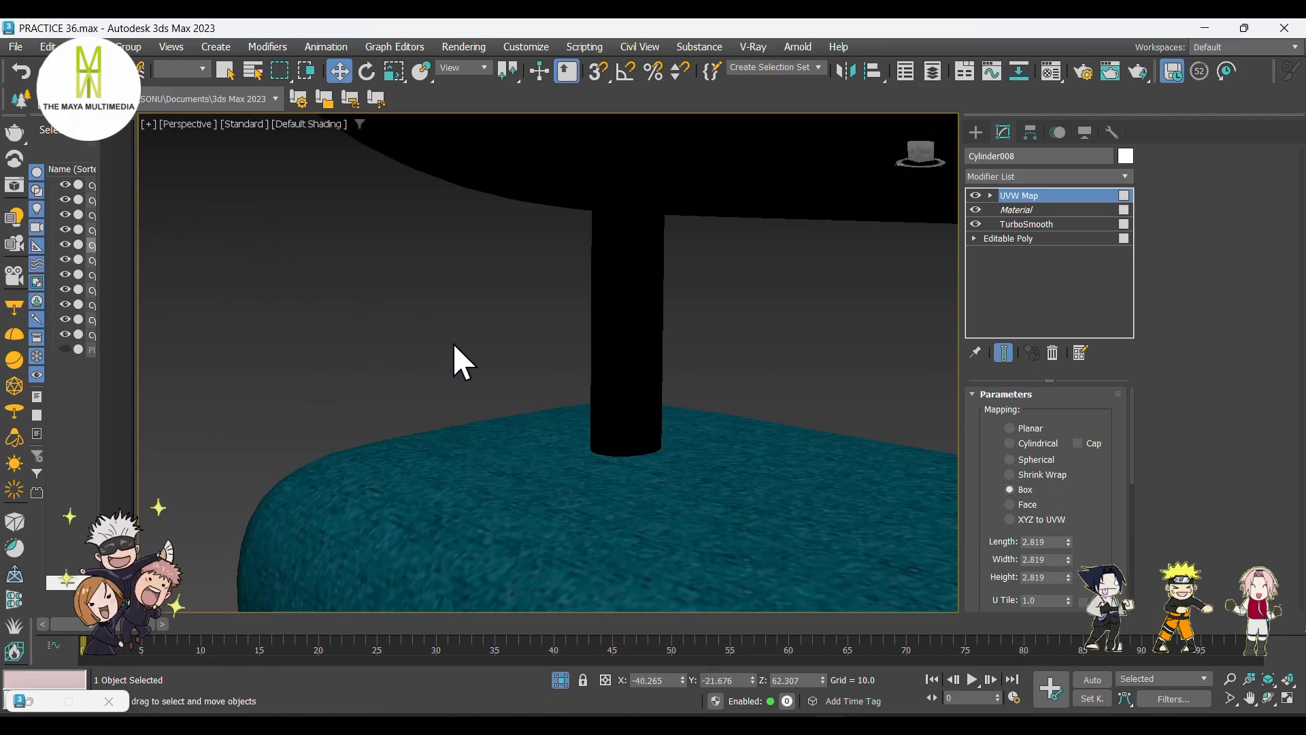
click(628, 338)
click(1018, 176)
scroll(1018, 175, down, 15)
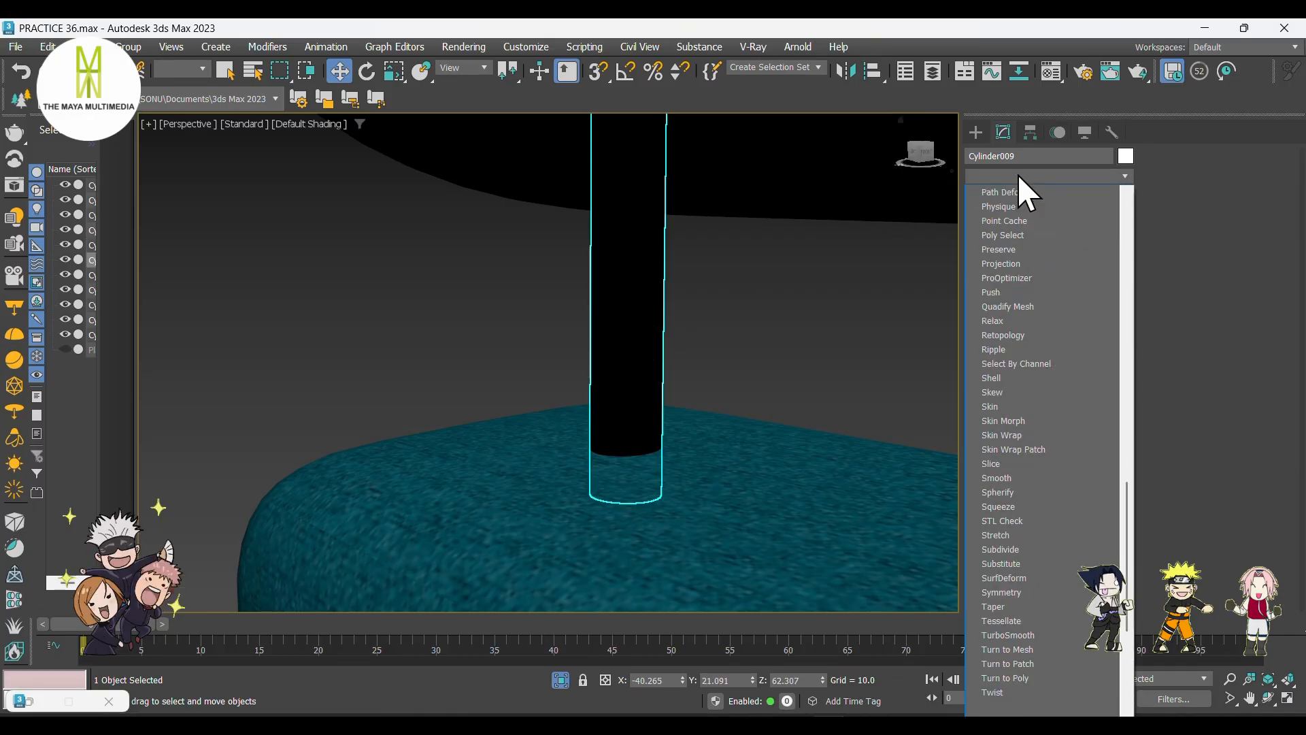
scroll(1018, 174, down, 5)
click(1028, 520)
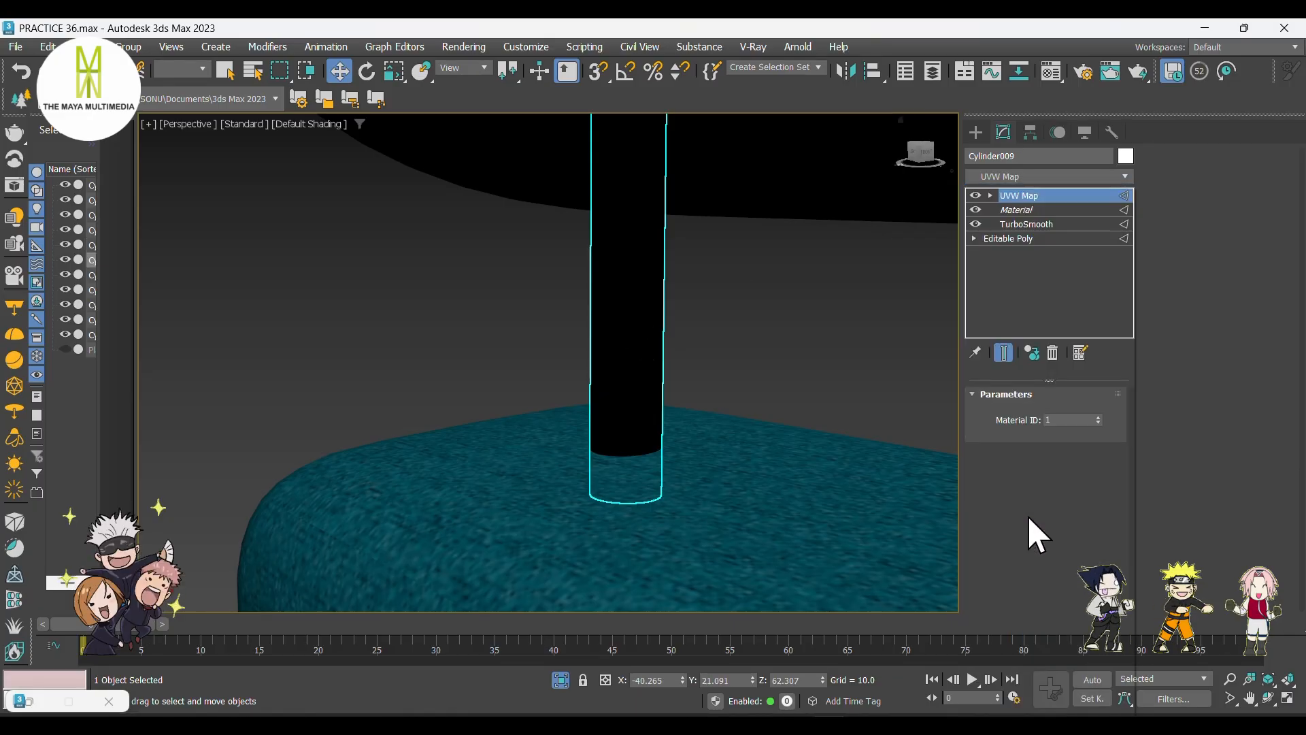
- Compare Cylindrical and Shrink Wrap mapping on the post Cylinder009 and set its mapping to Box
click(1034, 444)
click(1043, 474)
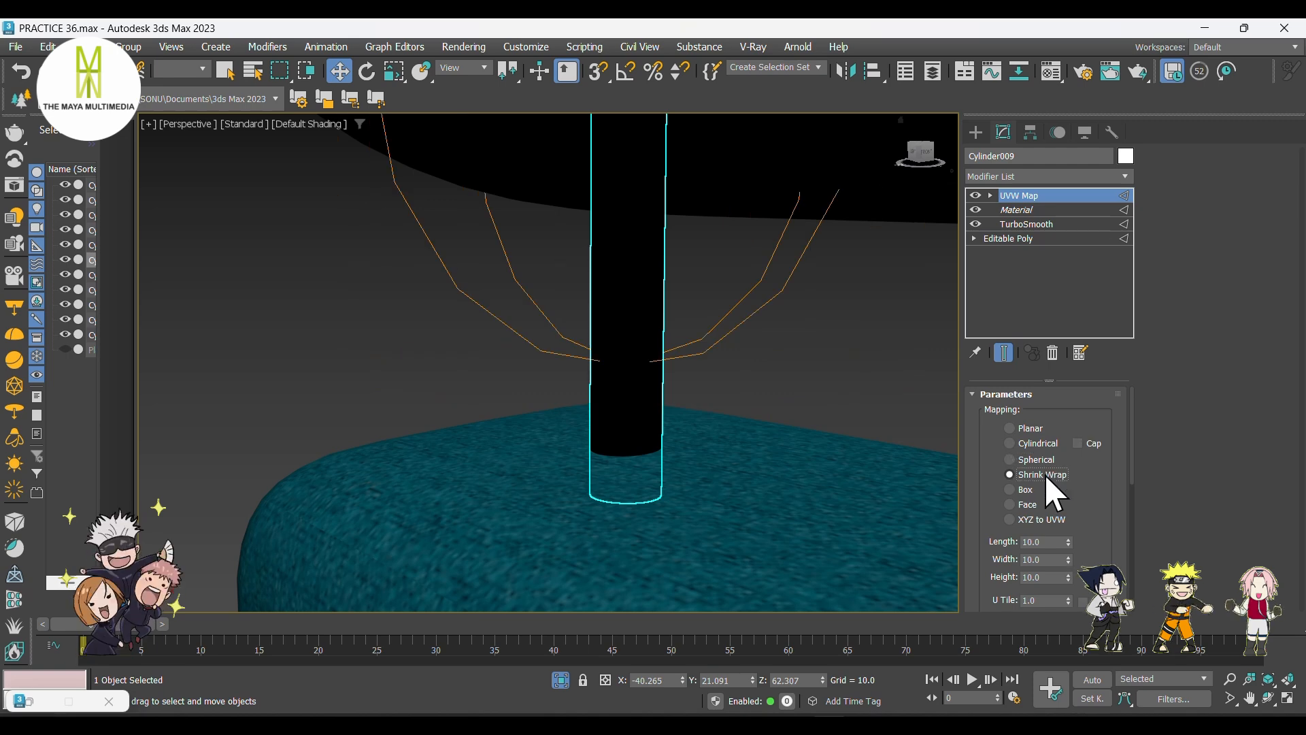
click(1025, 491)
- Add a UVW Map modifier to the rear post on the opposite side, Cylinder011, and set its mapping to Box
scroll(631, 440, down, 6)
alt+middle_drag(631, 441, 904, 435)
scroll(504, 429, up, 4)
click(531, 394)
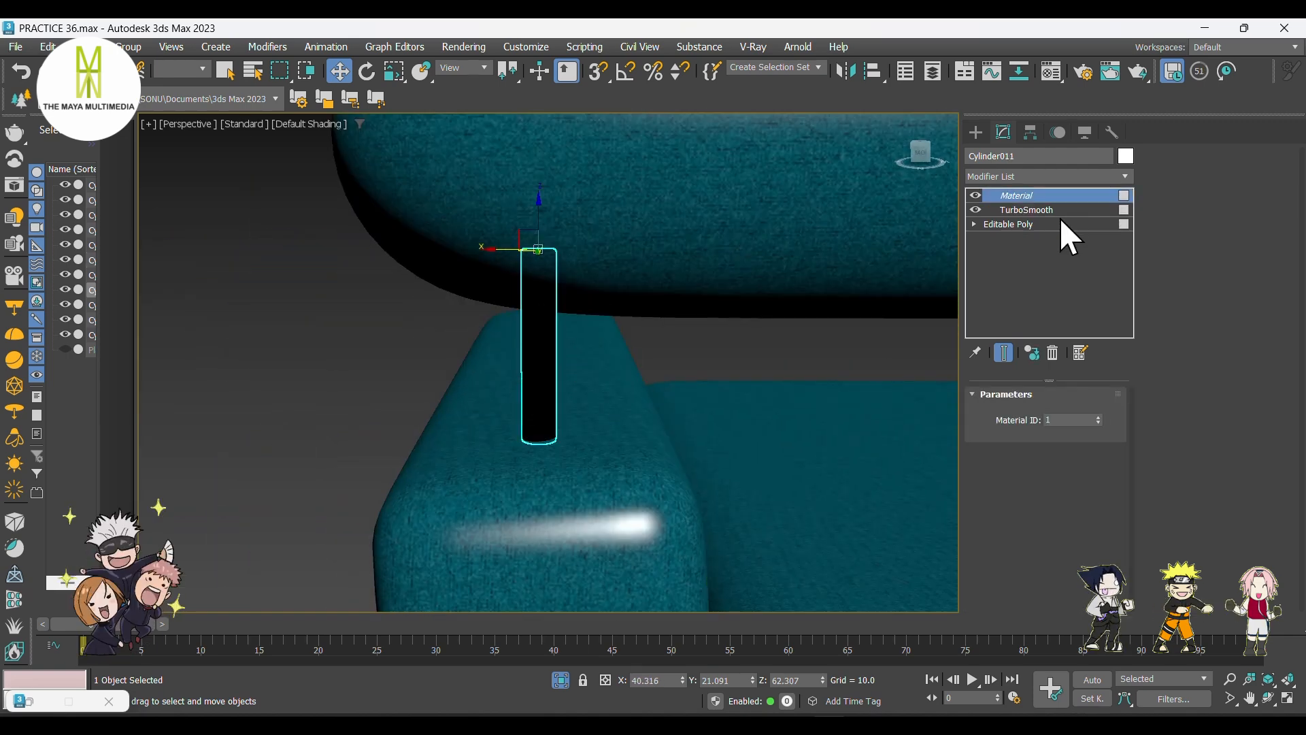
click(1039, 175)
scroll(1038, 174, down, 15)
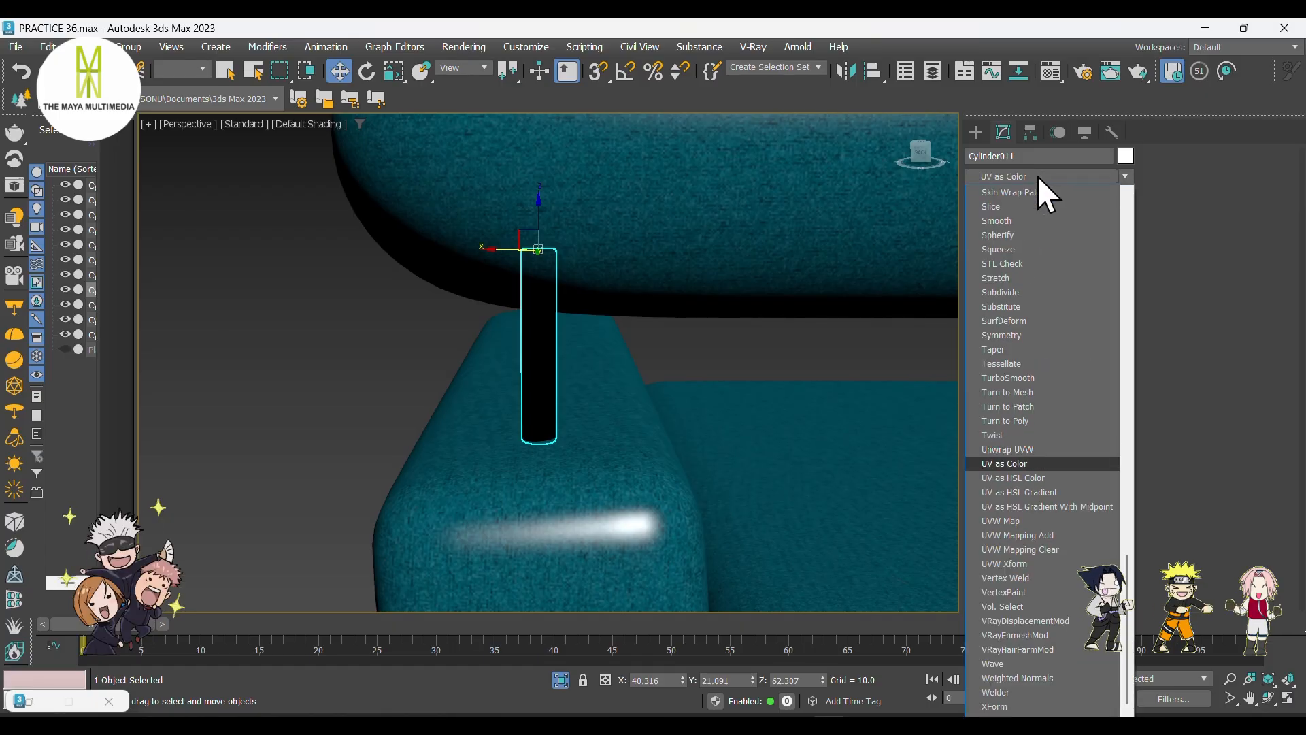
click(1029, 520)
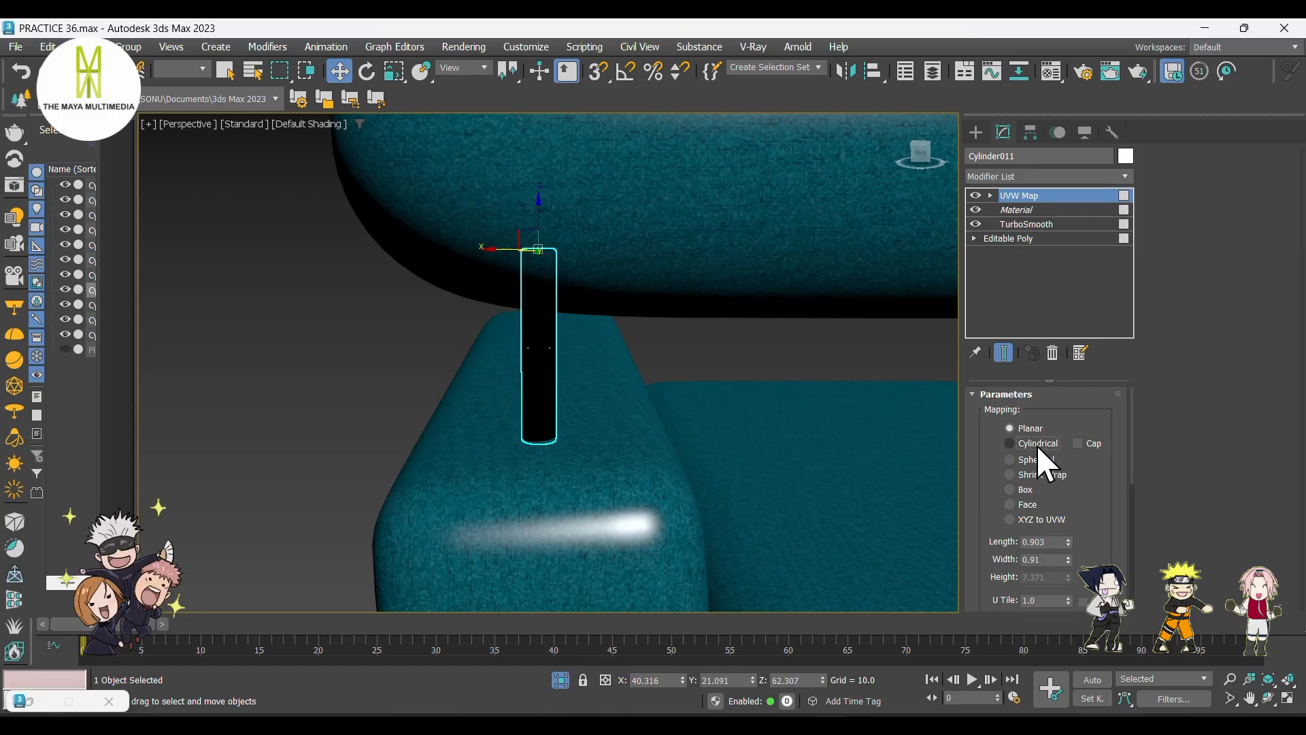
click(1038, 459)
click(1044, 487)
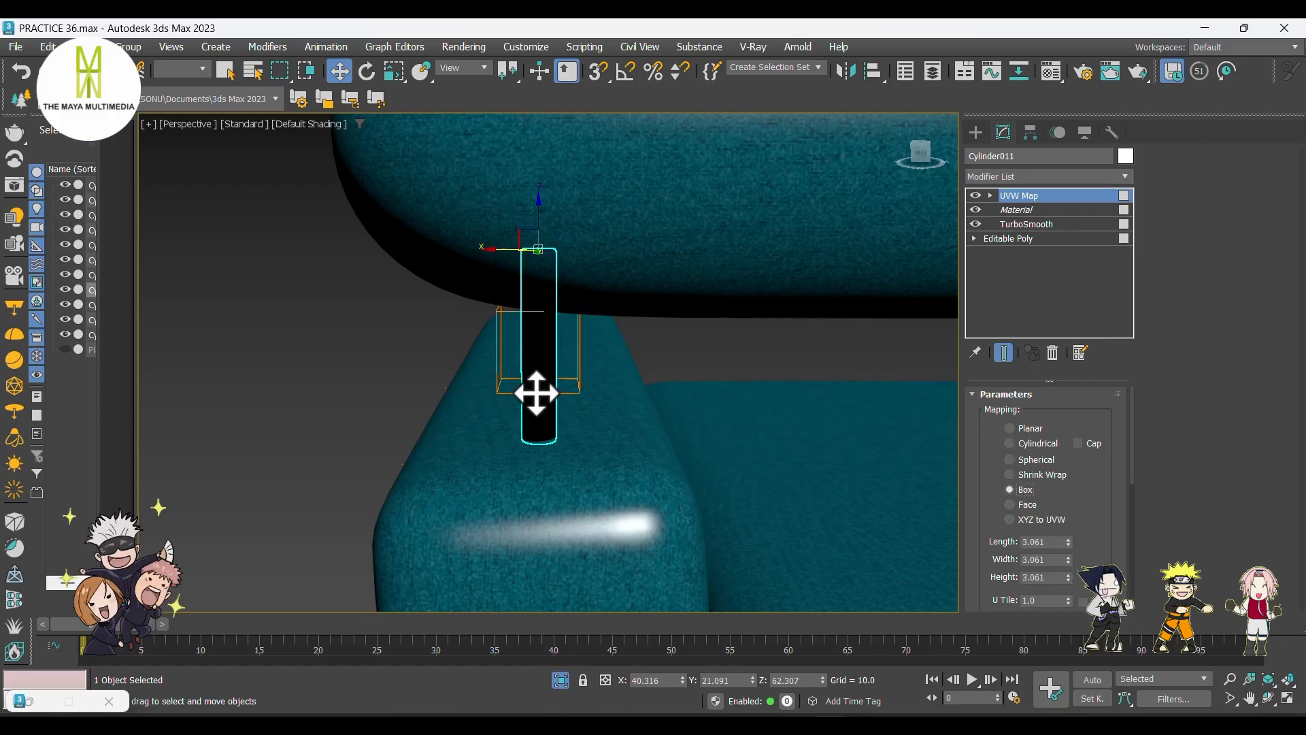
- Add a UVW Map modifier to the last post, Cylinder010, set its mapping to Spherical, and deselect it
scroll(537, 393, down, 4)
alt+middle_drag(539, 399, 637, 396)
middle_drag(436, 397, 791, 376)
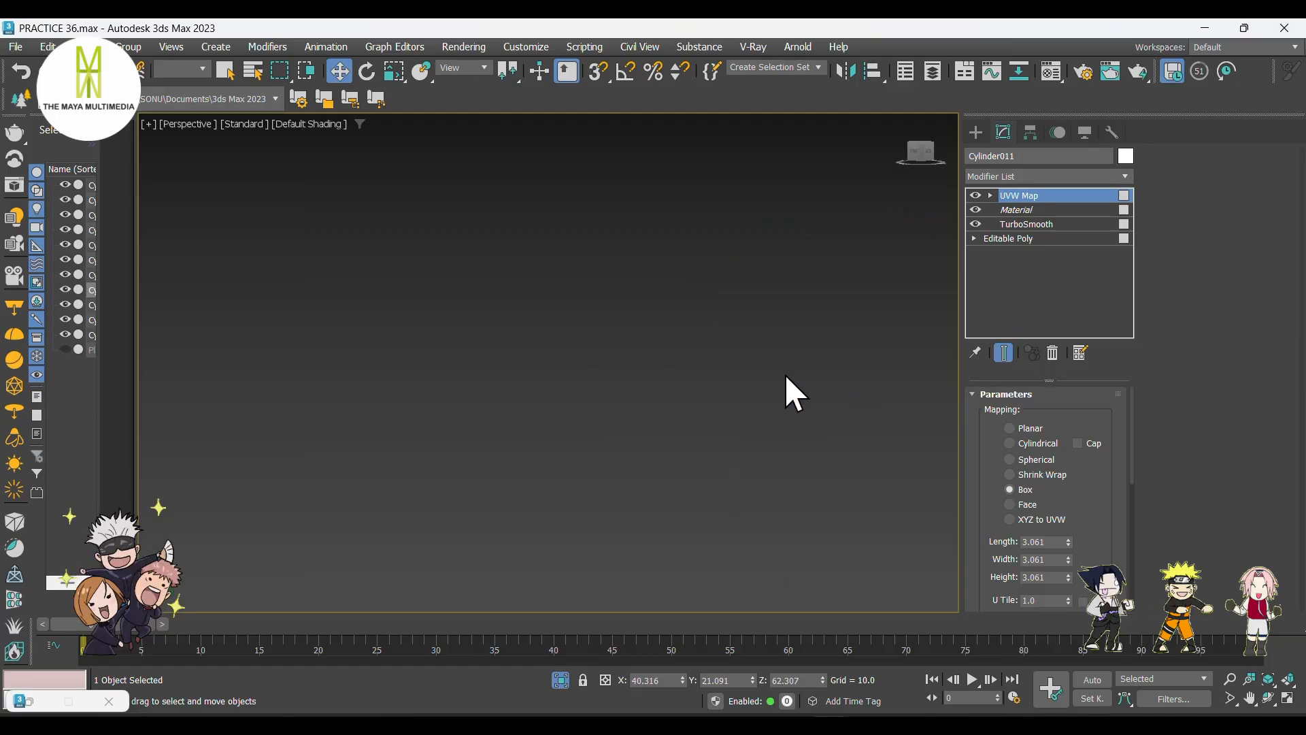
scroll(784, 374, down, 2)
drag(746, 383, 516, 396)
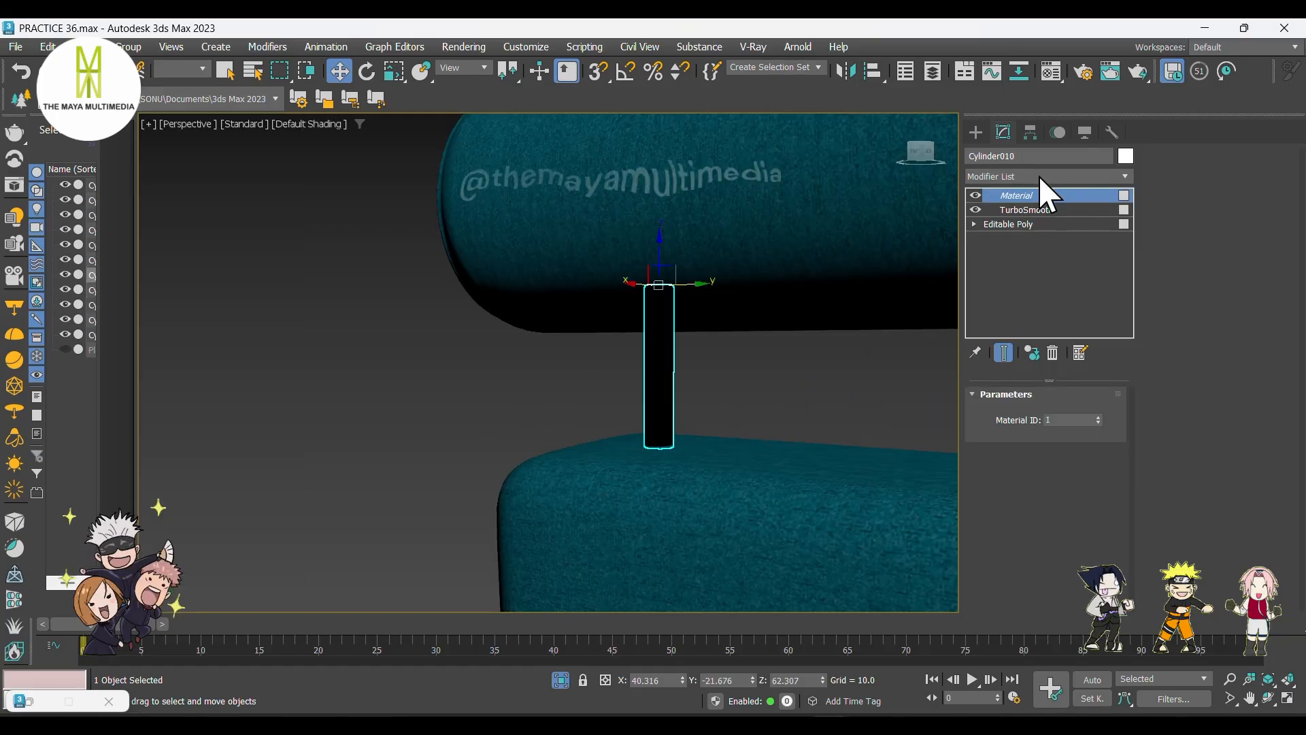
click(1039, 176)
text(uvw)
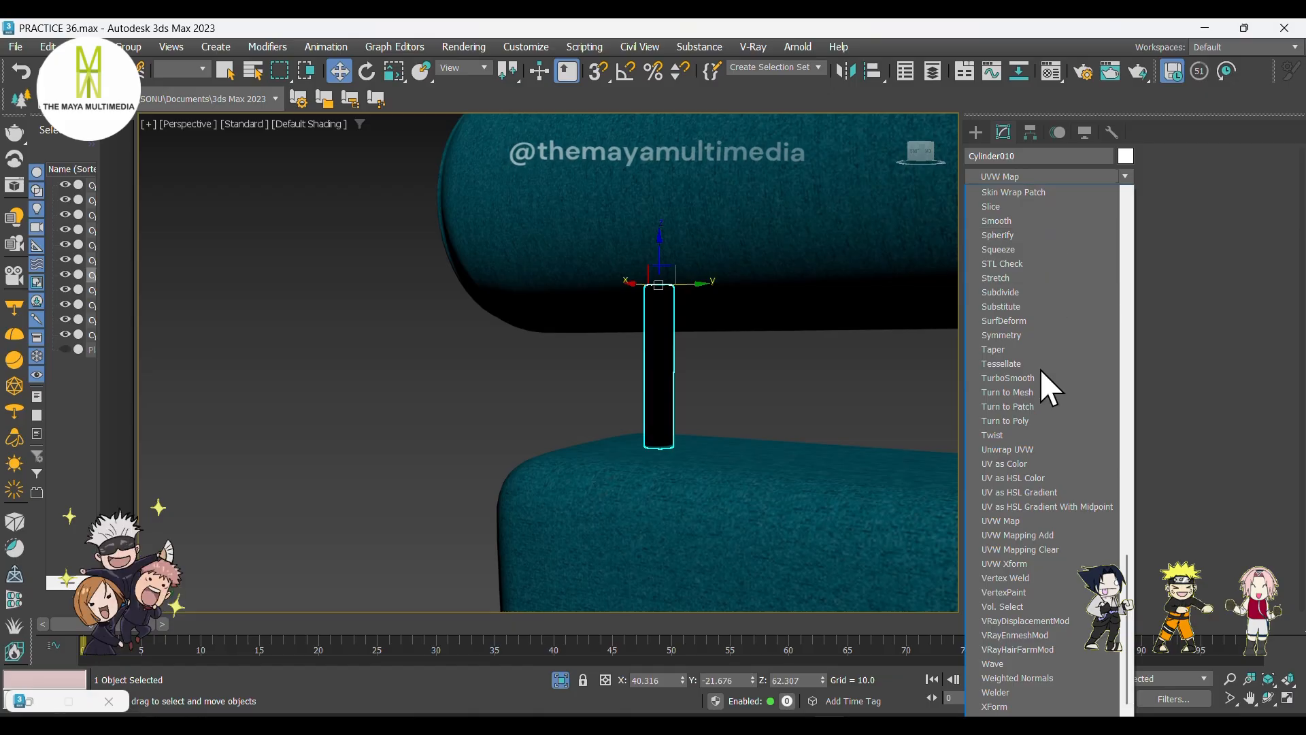
click(1027, 517)
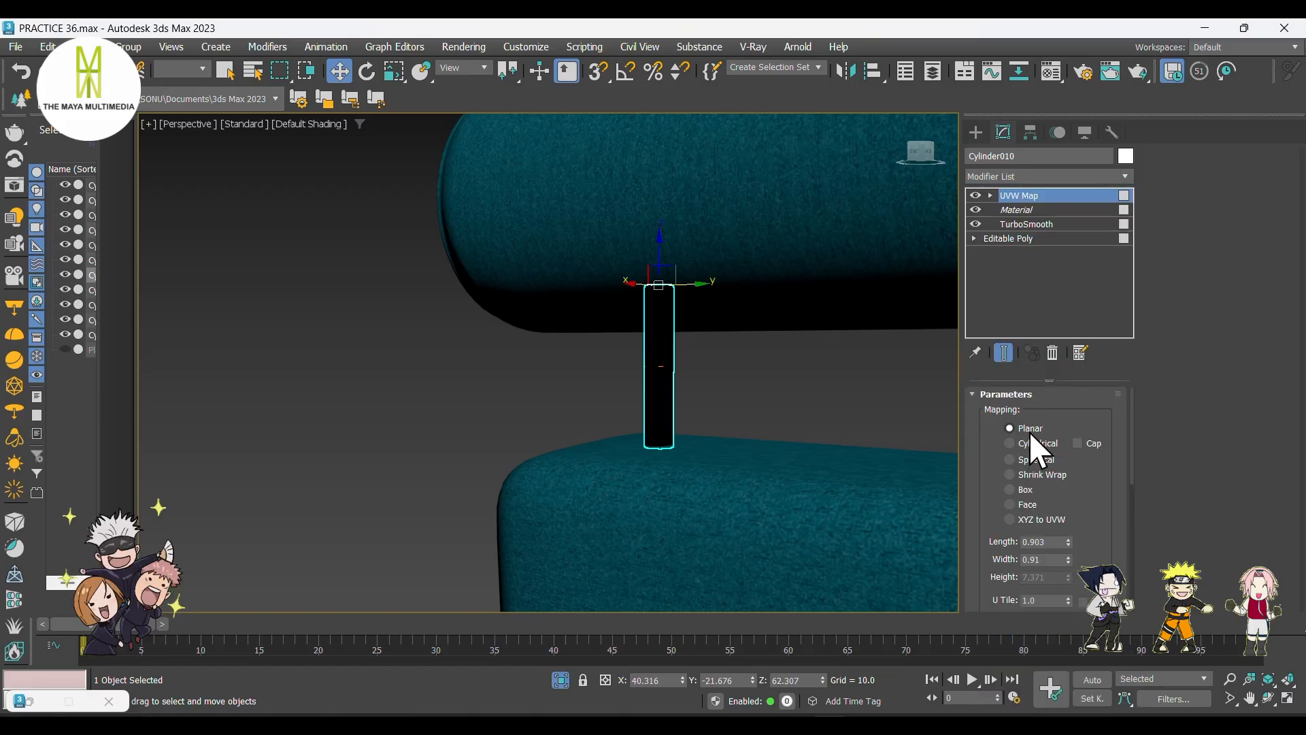
click(1036, 487)
click(1038, 463)
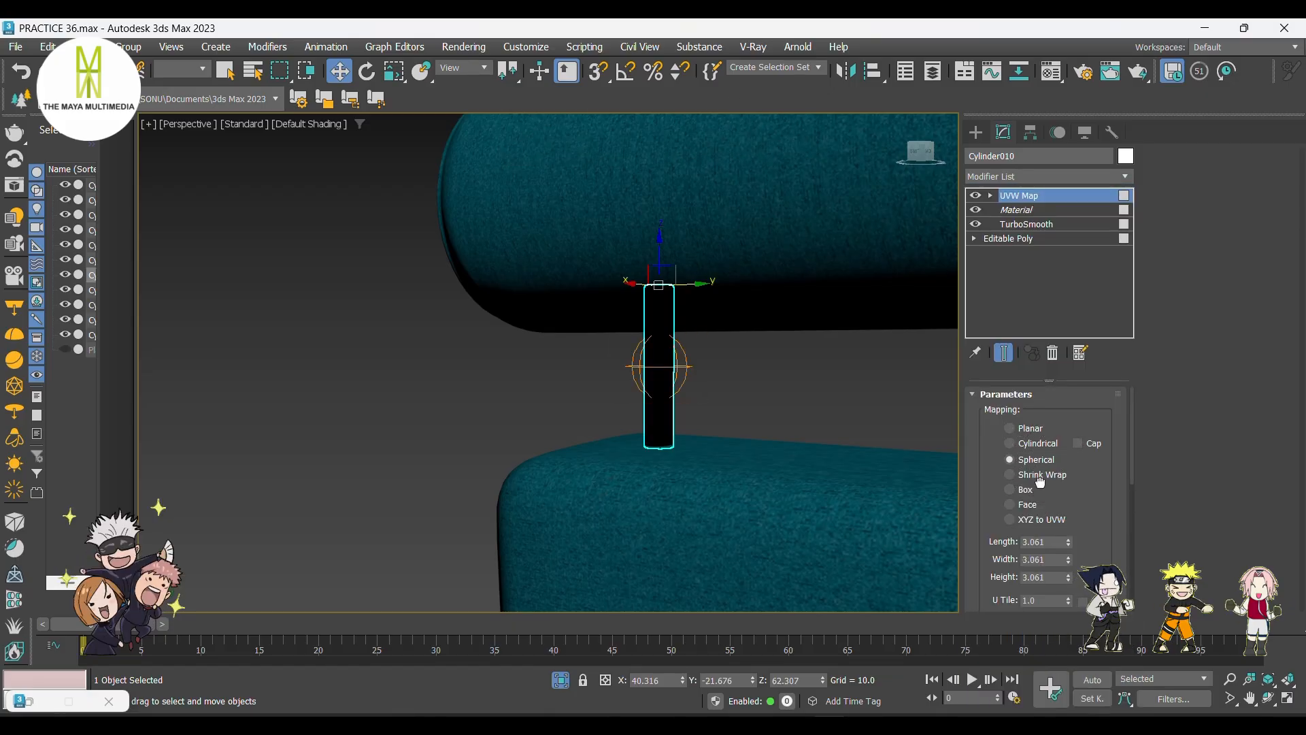
scroll(787, 458, down, 8)
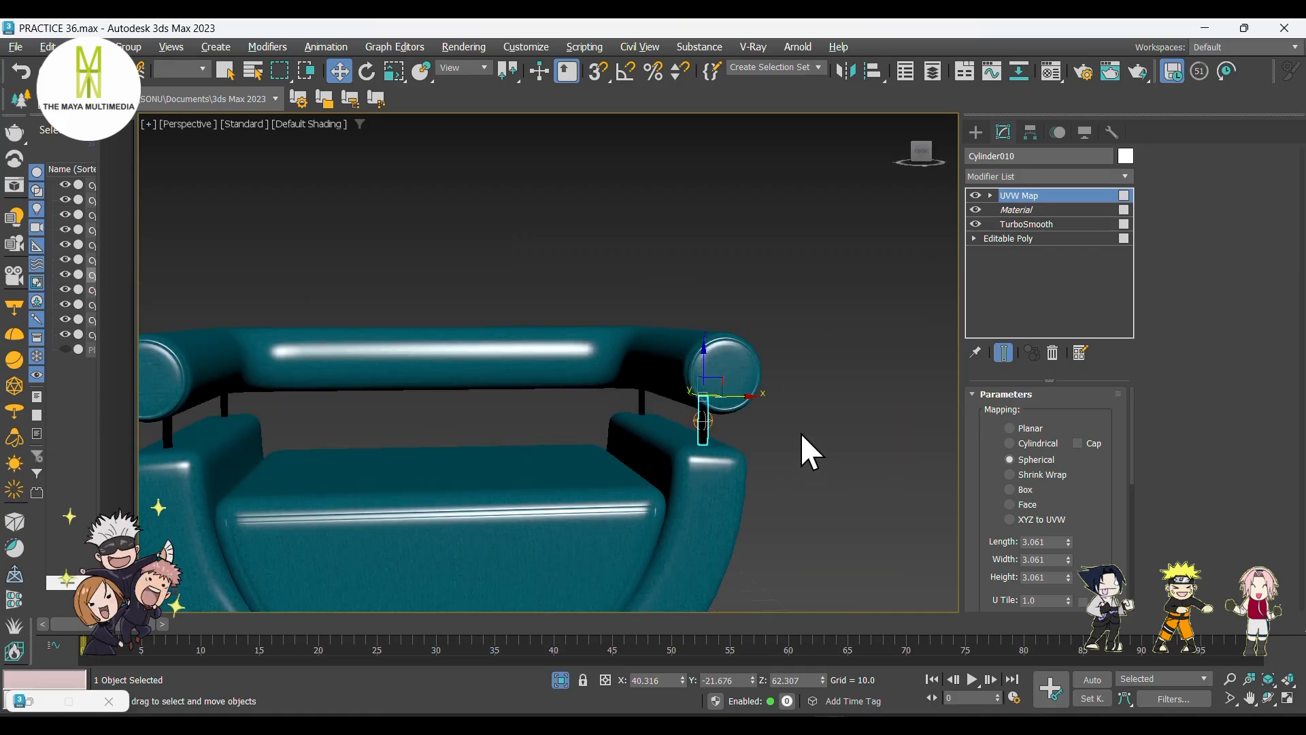
click(846, 446)
- Scale the UVW Map gizmo of the seat cushion, Cylinder012, to adjust the suede texture
alt+middle_drag(846, 446, 680, 519)
scroll(597, 466, up, 2)
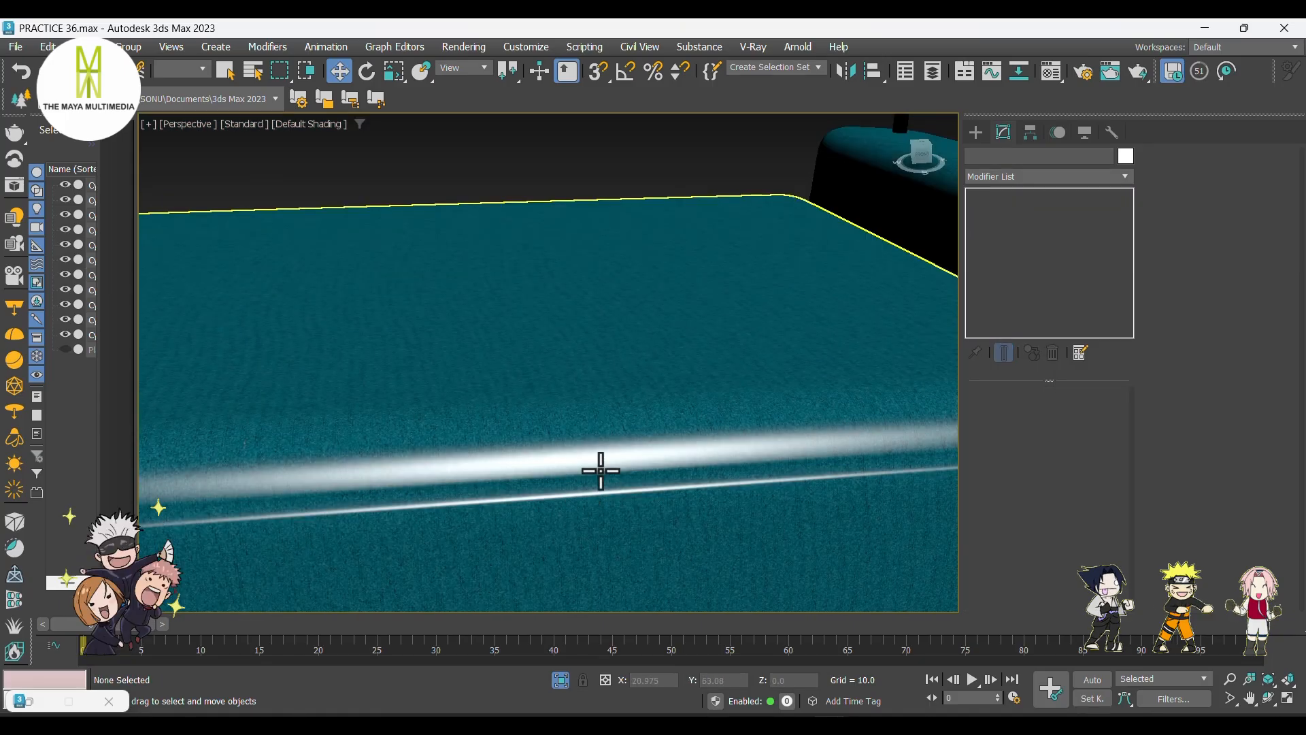
middle_drag(586, 423, 644, 286)
scroll(564, 374, up, 2)
scroll(564, 374, down, 5)
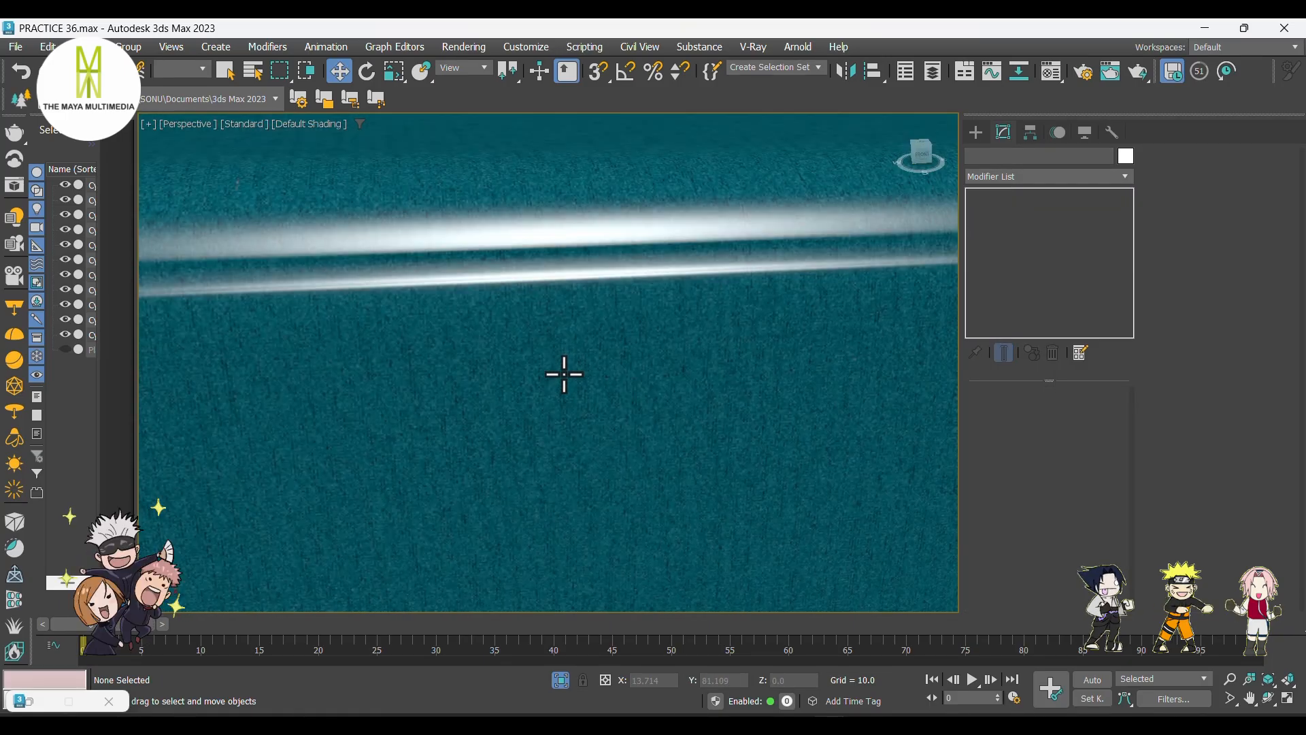
click(577, 394)
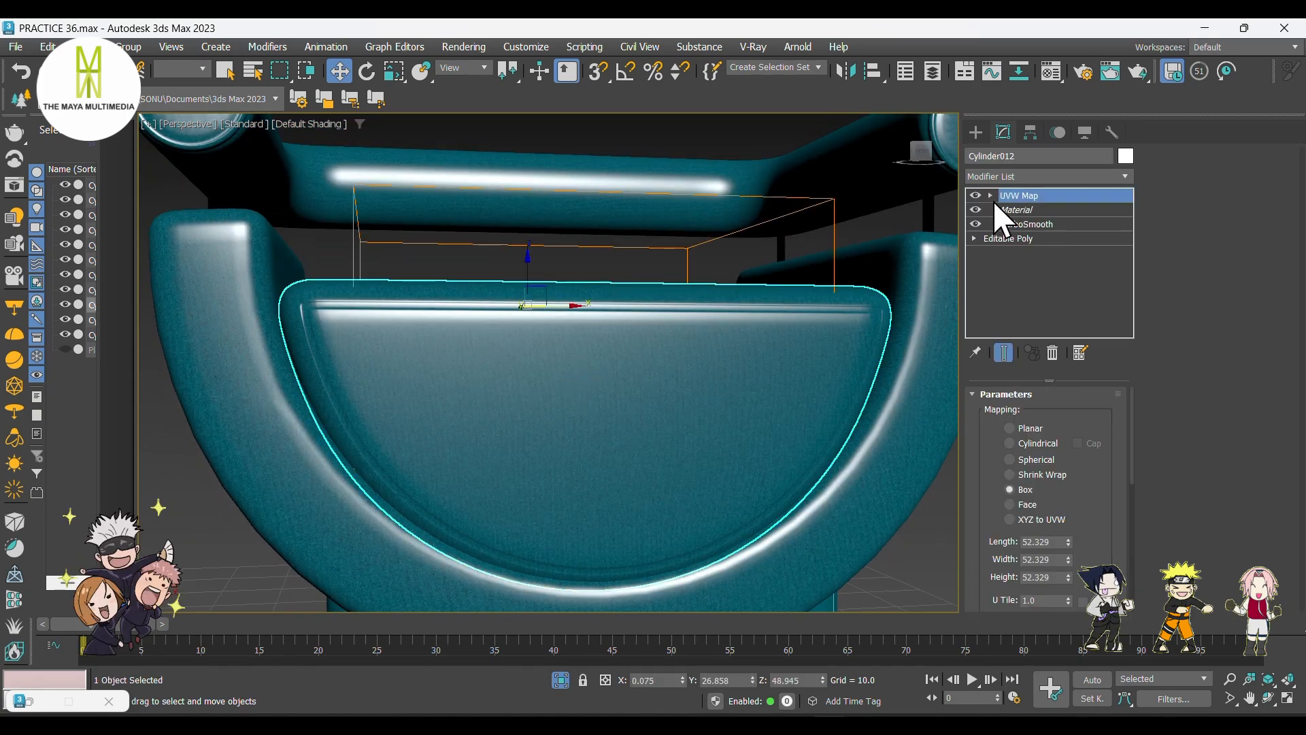
click(990, 195)
click(1018, 211)
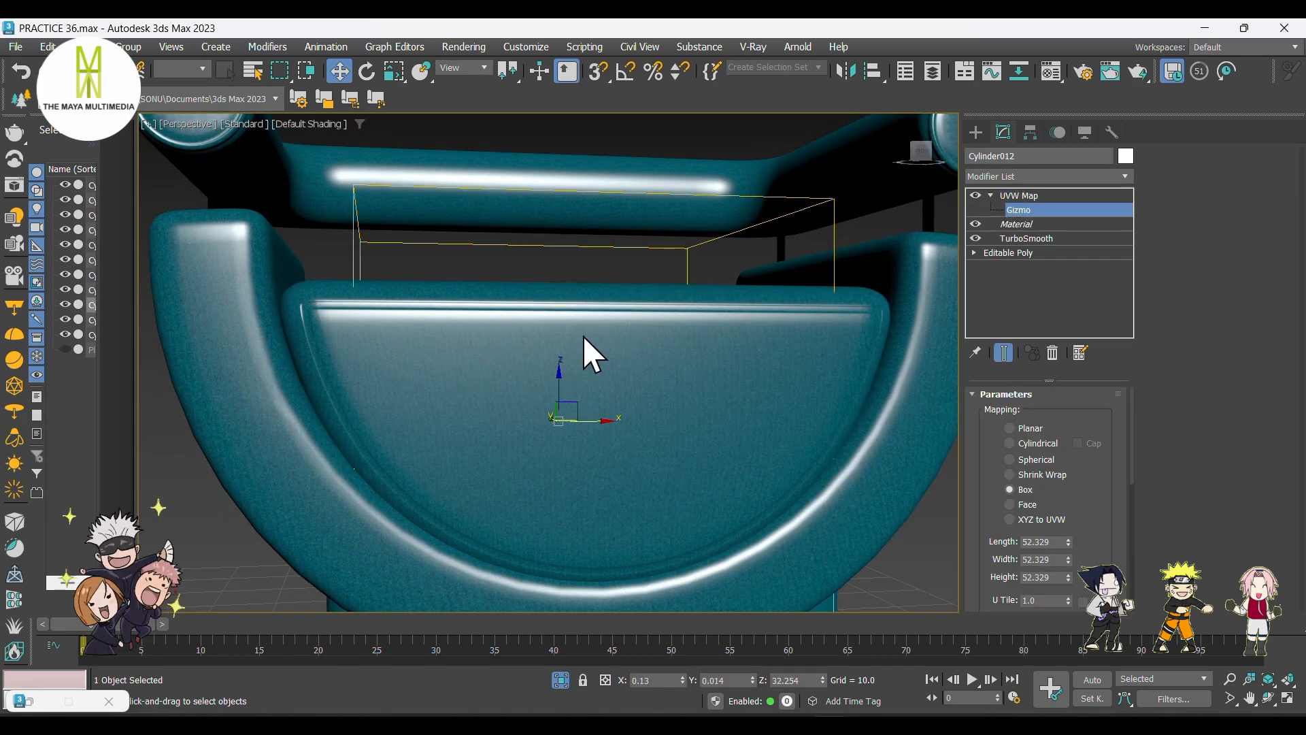
key(r)
drag(542, 393, 583, 408)
alt+middle_drag(582, 408, 583, 437)
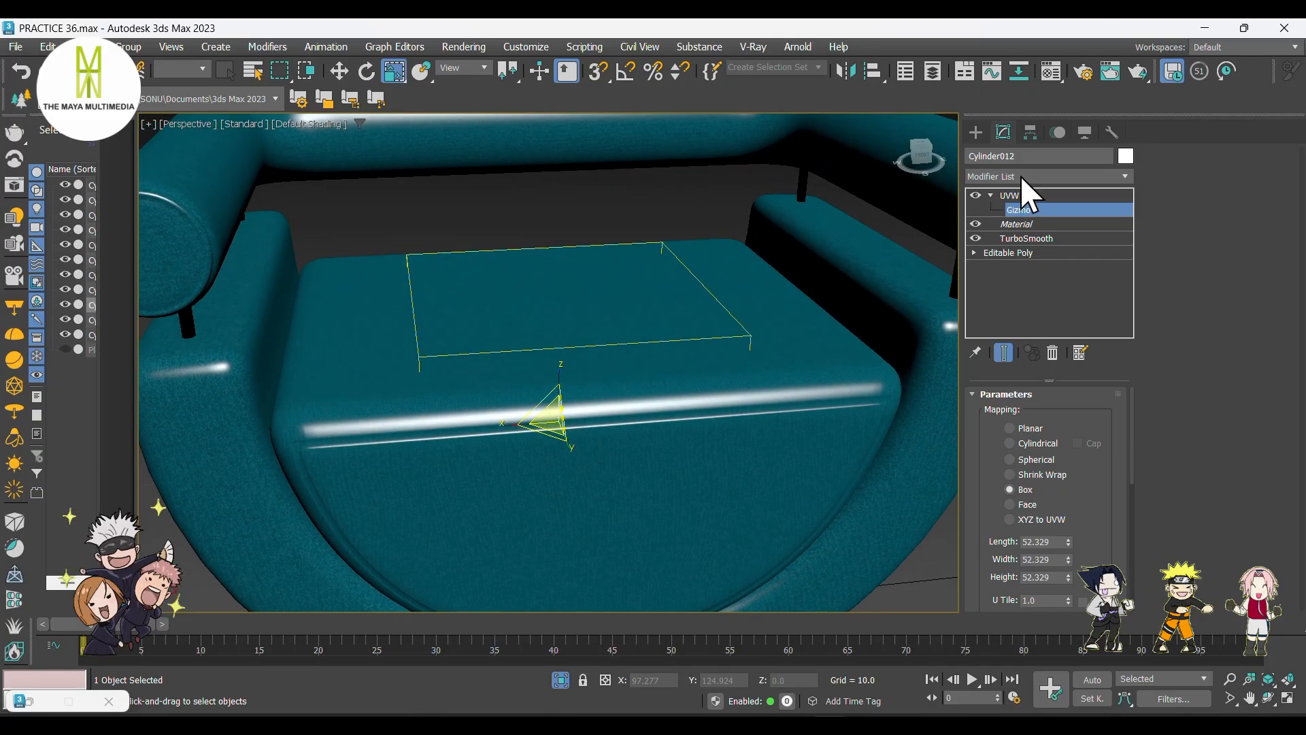
- Leave the cushion's gizmo editing, deselect the cushion, and frame the whole armchair at an angle from the front
click(975, 133)
scroll(595, 300, down, 5)
alt+middle_drag(595, 300, 615, 306)
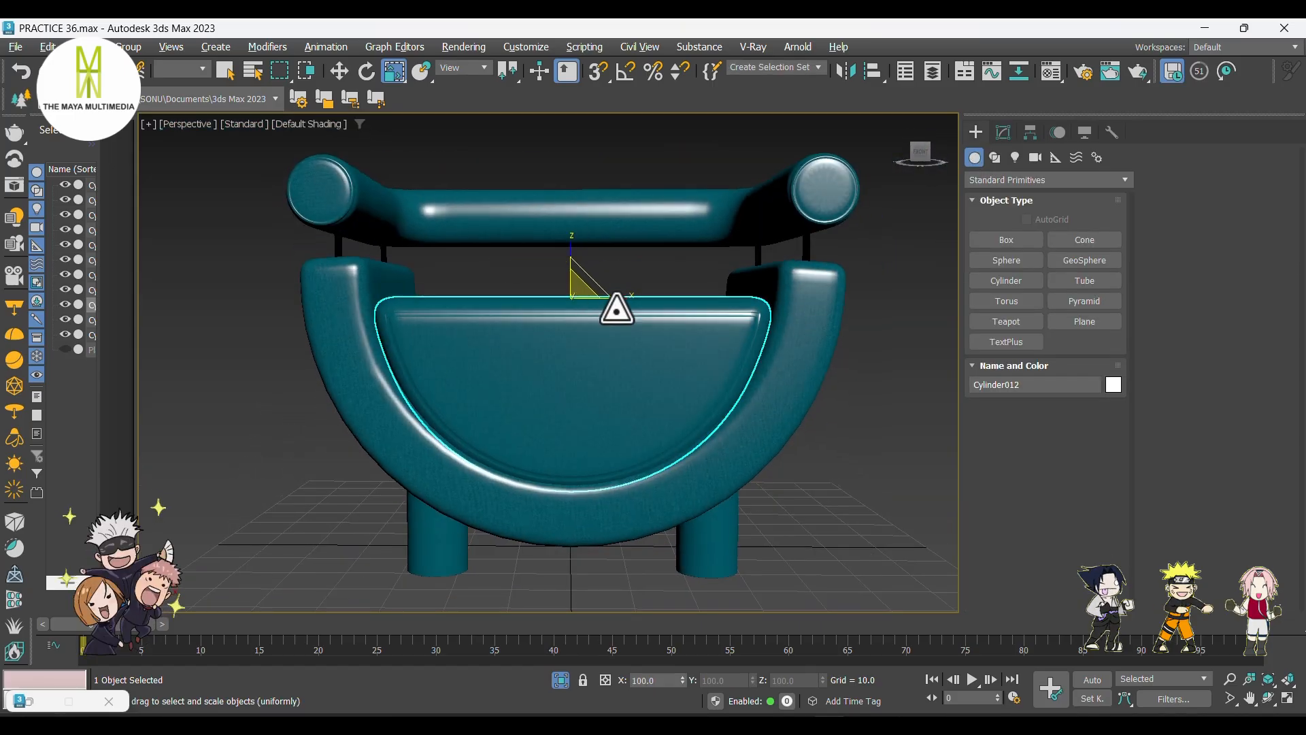
click(873, 459)
alt+middle_drag(873, 459, 782, 542)
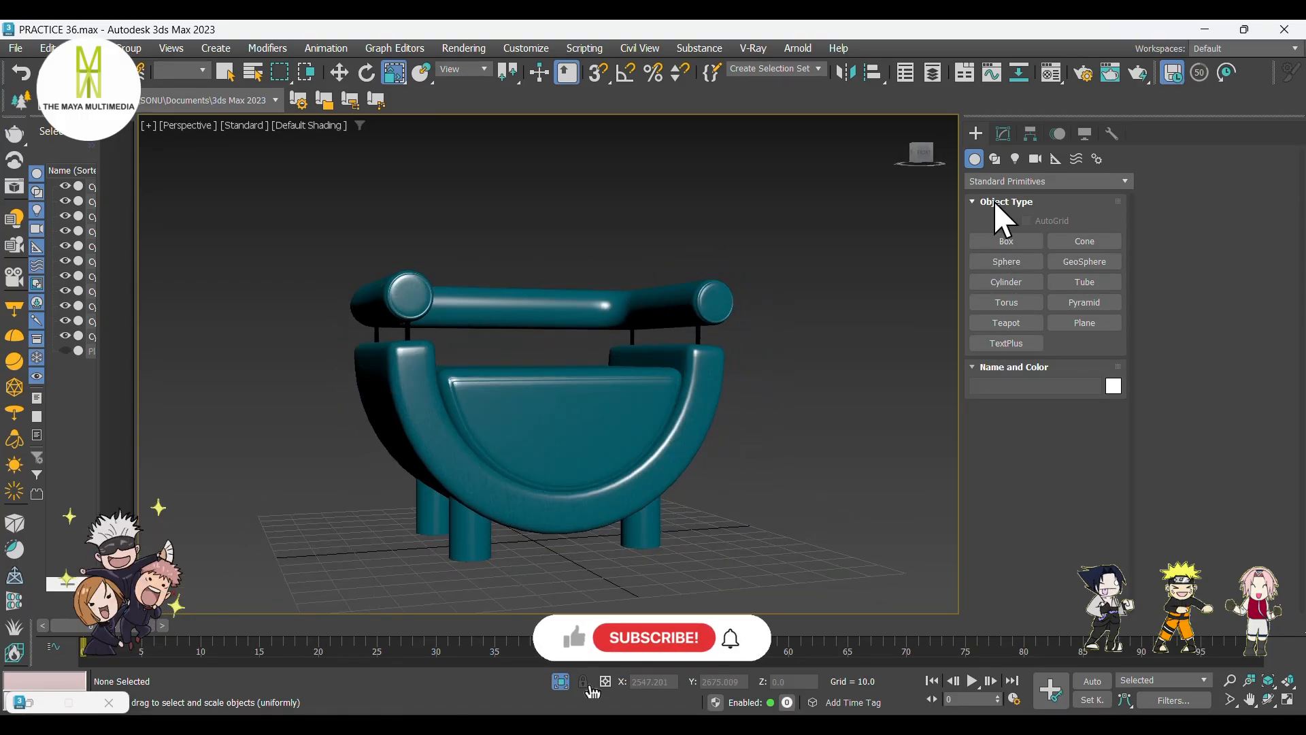
- Place a Dome-type VRayLight on the ground beside the armchair and deselect it
click(1015, 161)
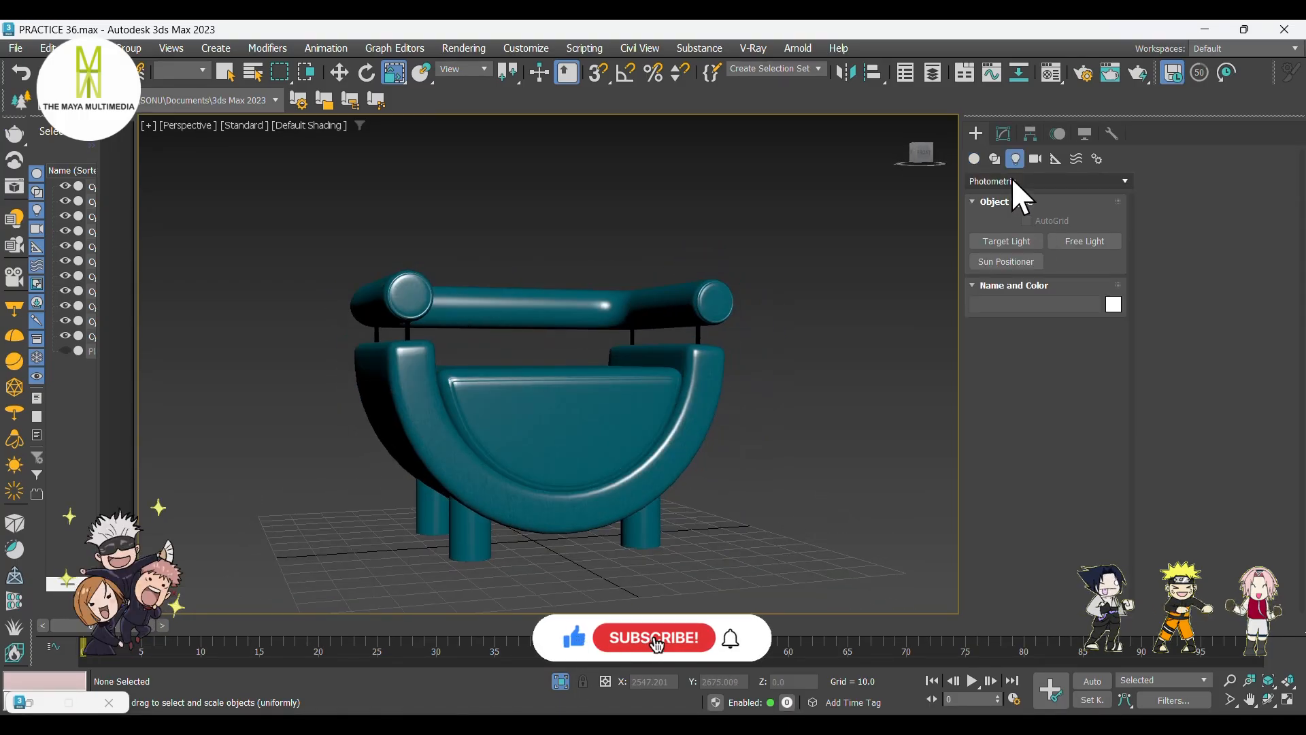
click(1011, 180)
click(1000, 227)
click(1012, 242)
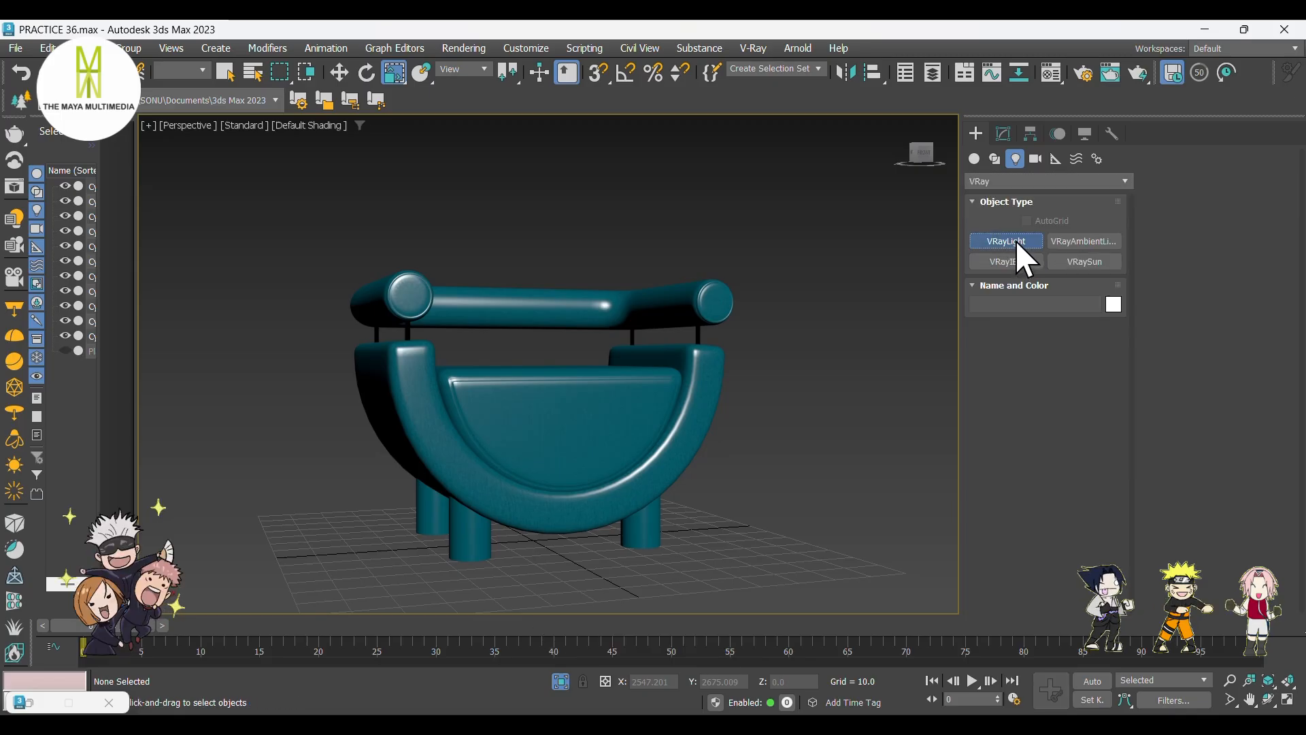
click(1088, 349)
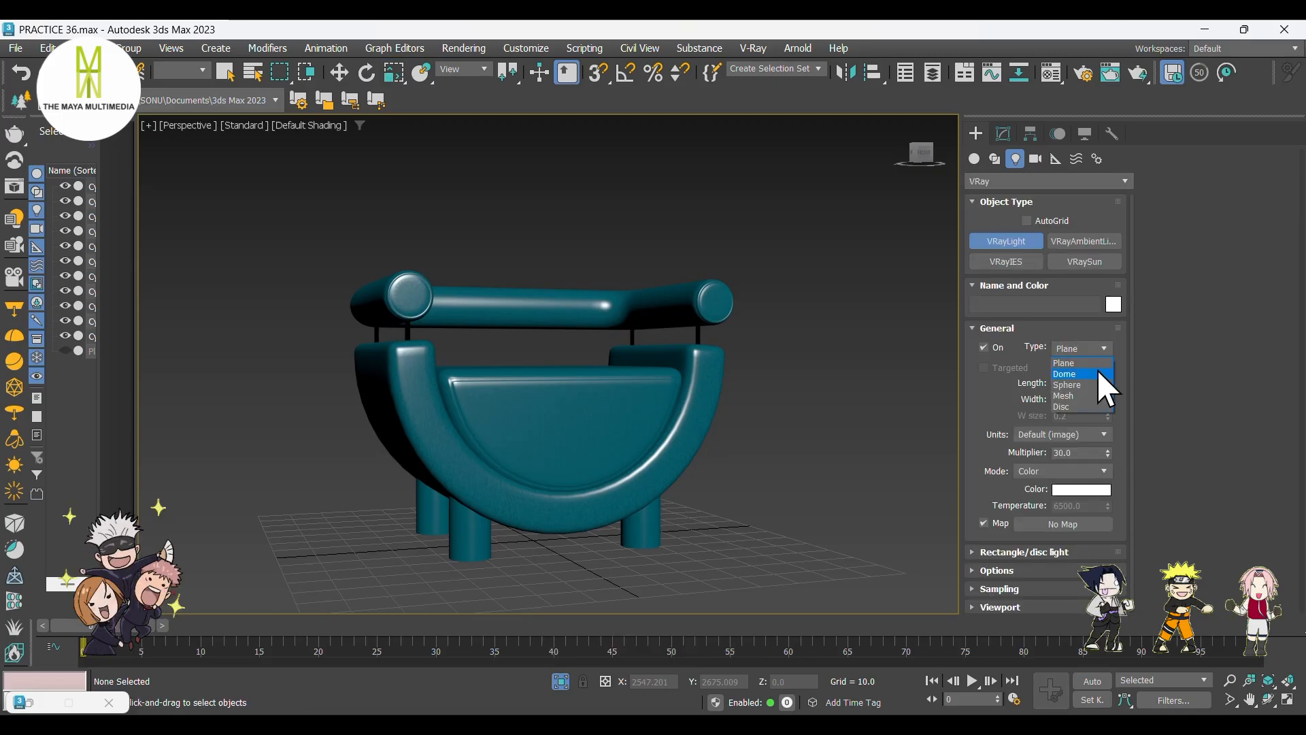
click(1092, 374)
click(740, 524)
key(w)
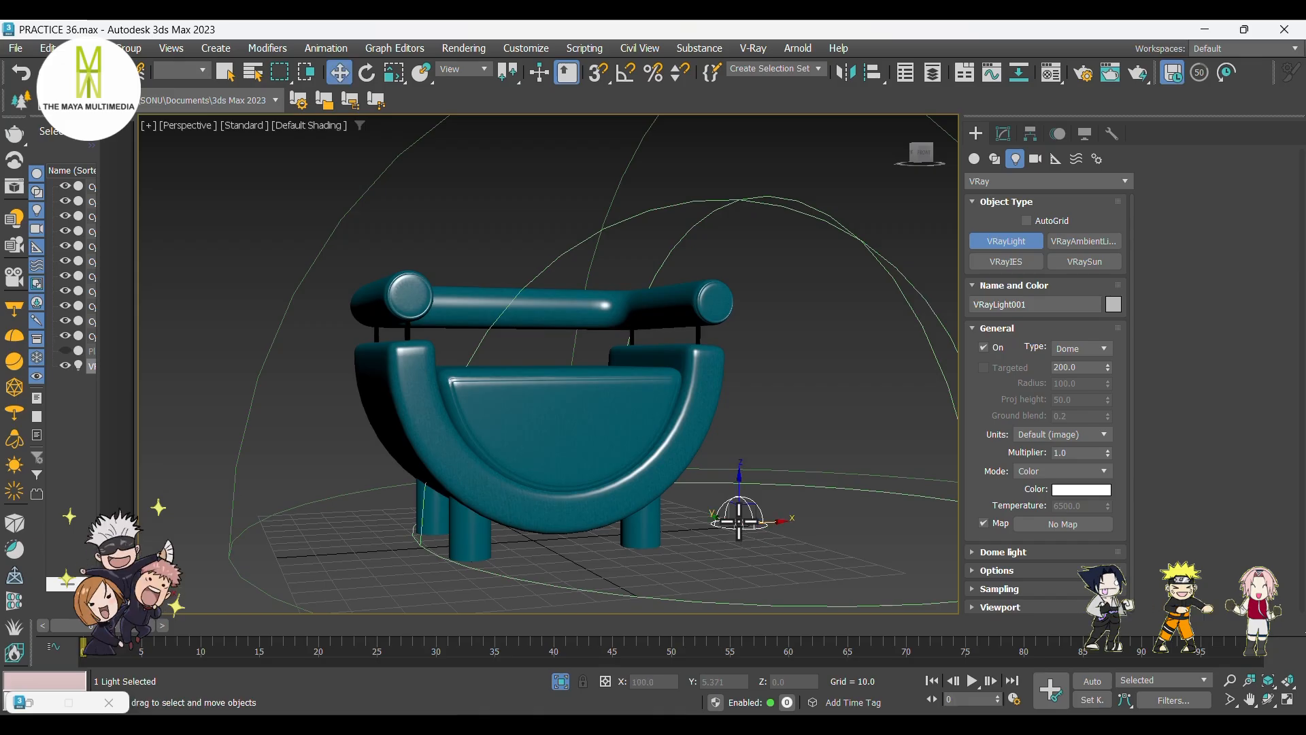
click(804, 407)
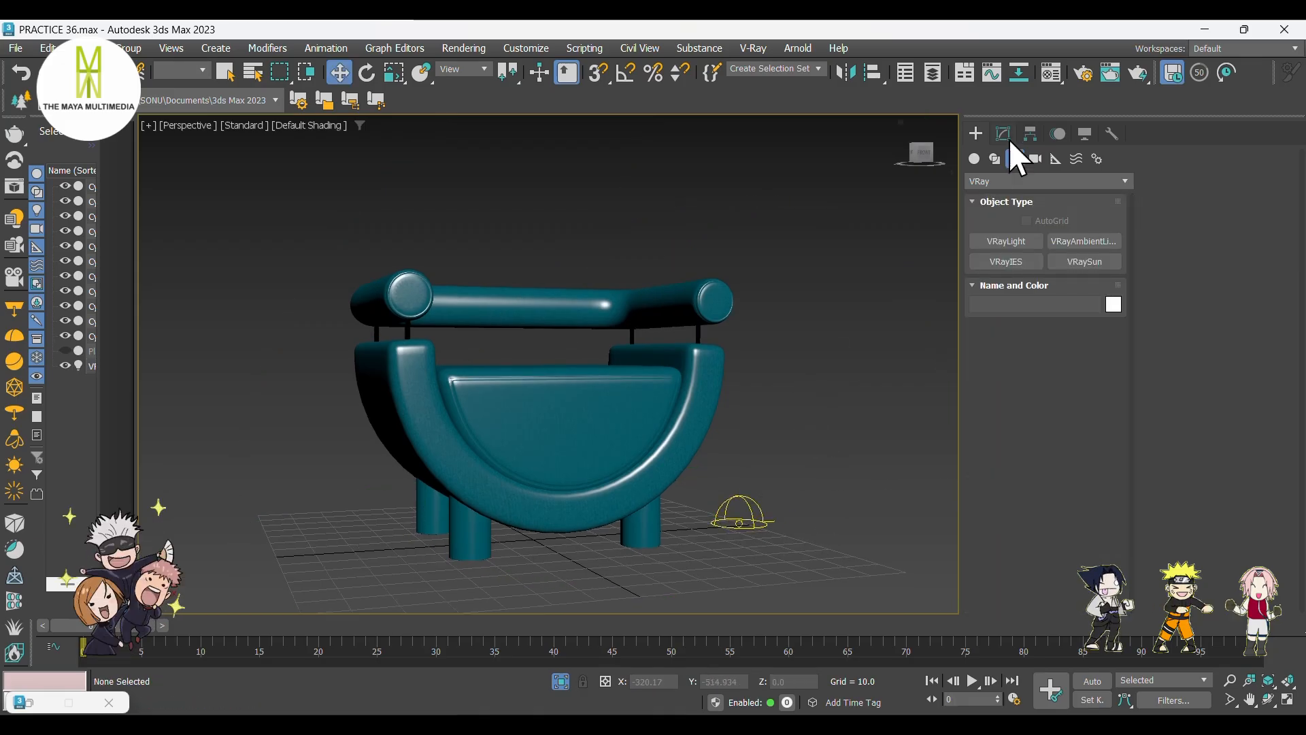
- Render the armchair with V-Ray and inspect the armrest, posts and seat closely in the frame buffer
click(1137, 73)
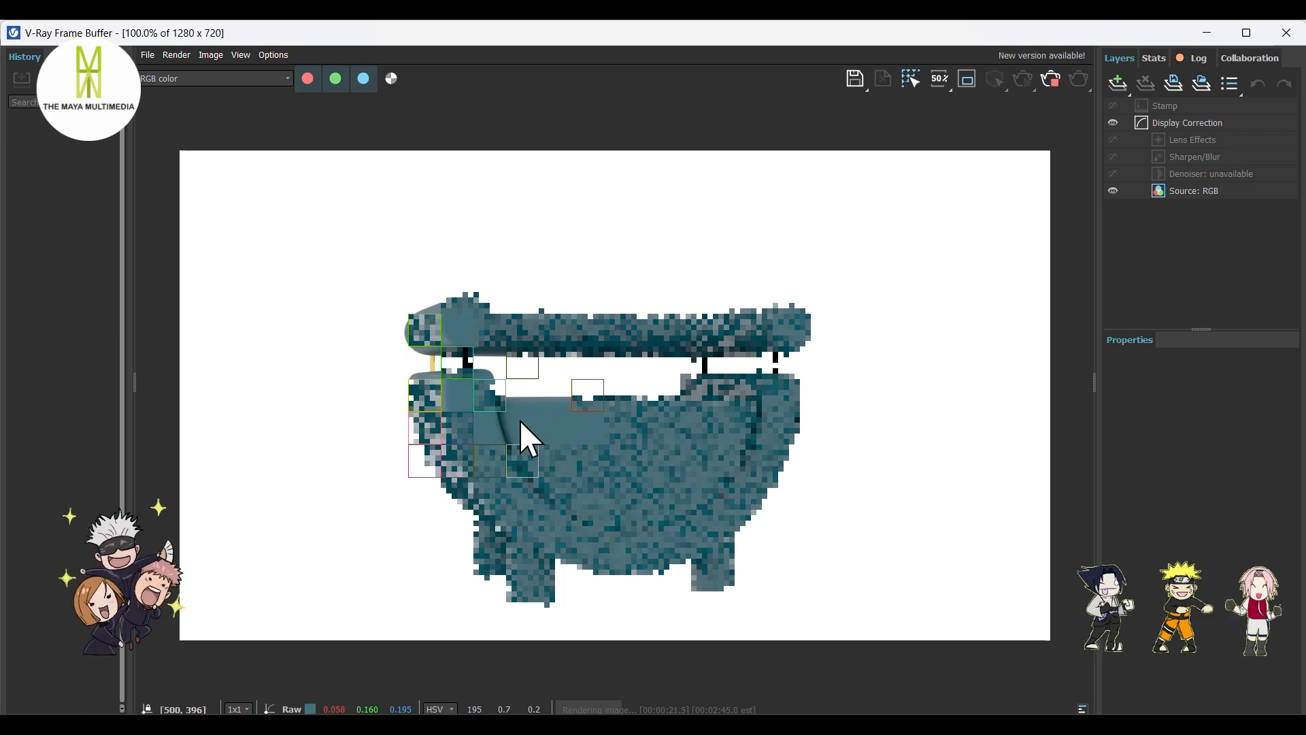
scroll(520, 422, up, 2)
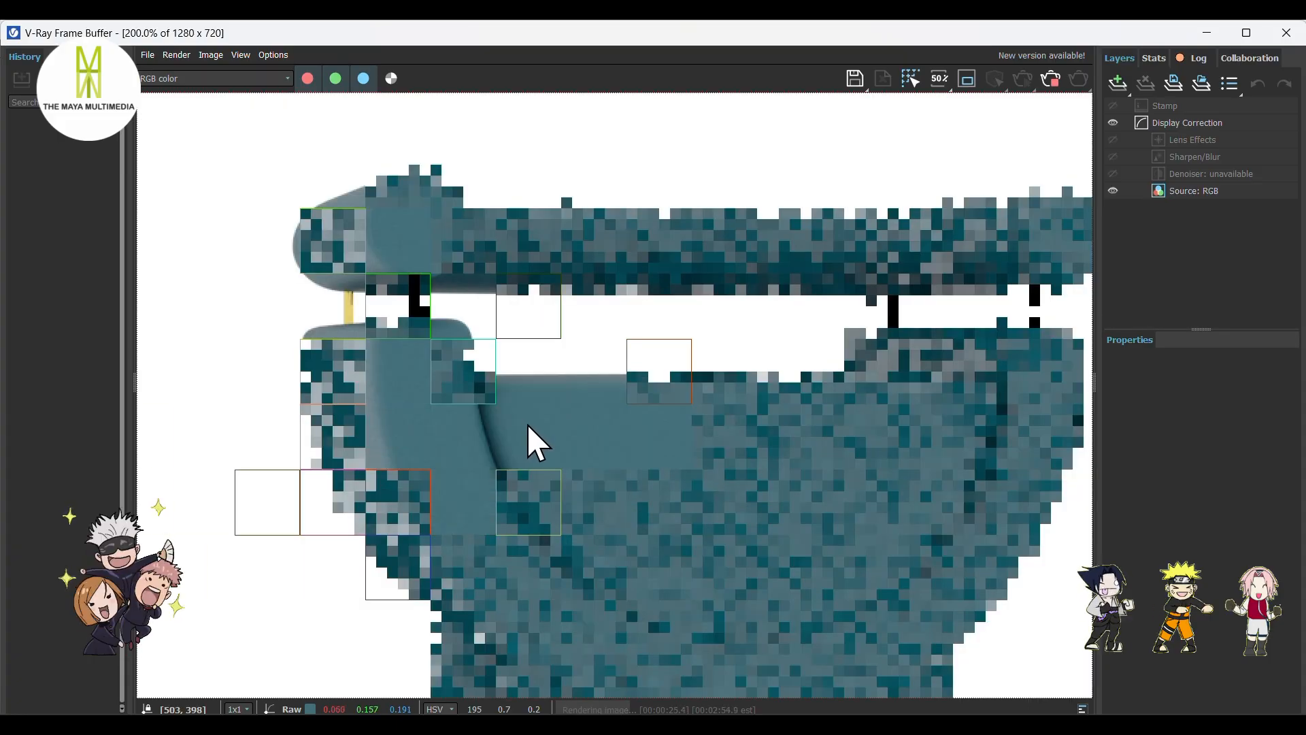
scroll(528, 422, up, 2)
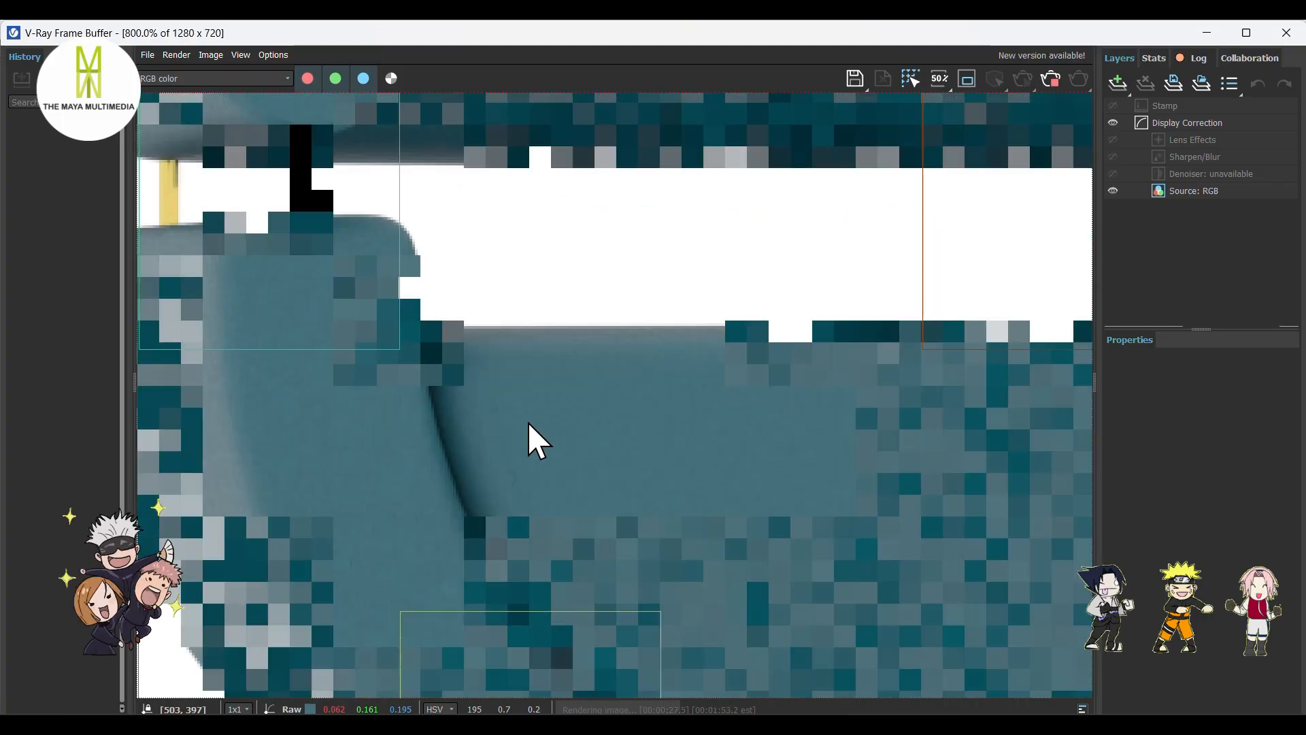
scroll(528, 422, down, 1)
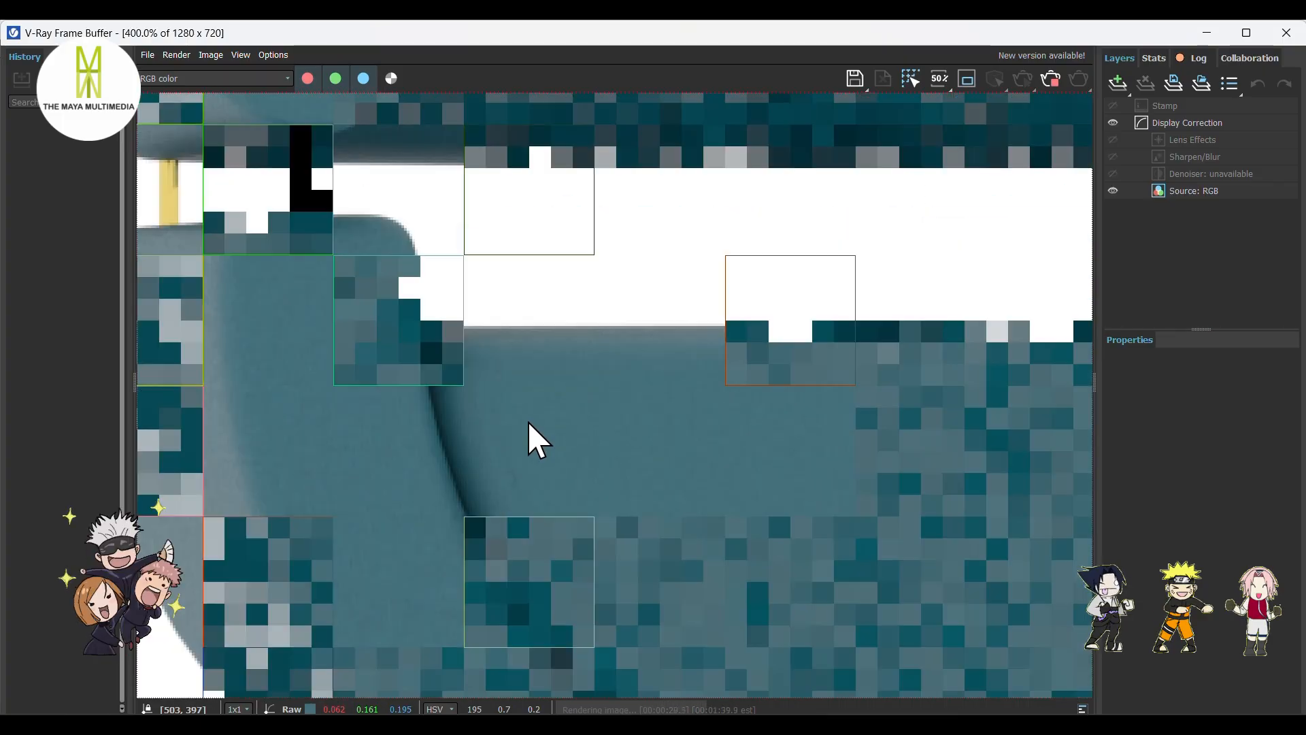
scroll(528, 421, down, 1)
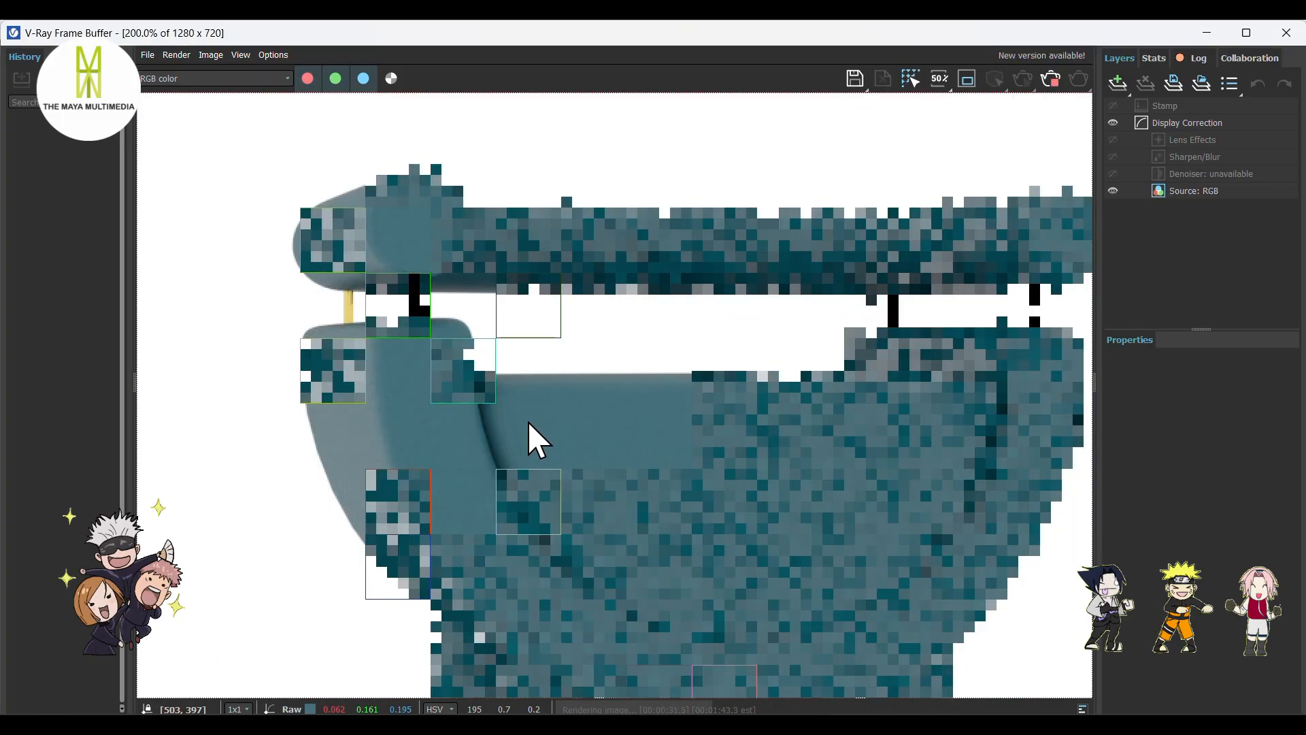
scroll(528, 422, down, 1)
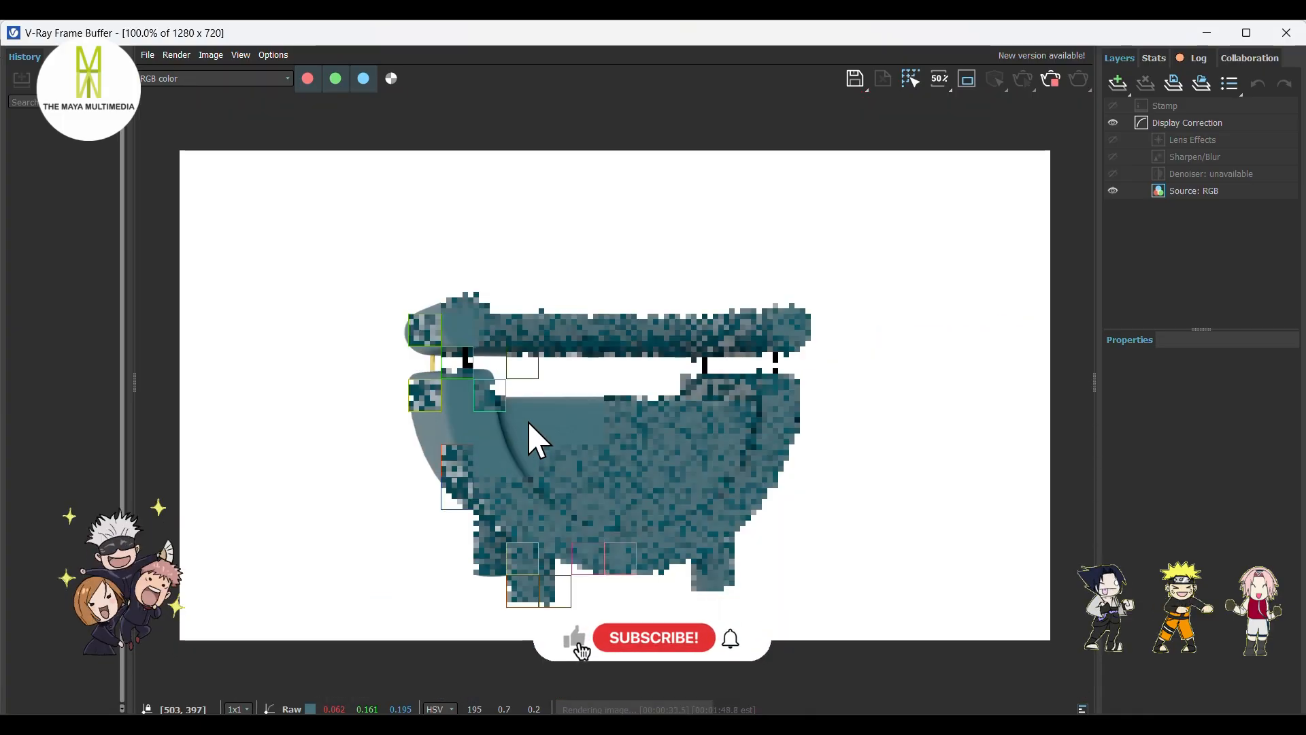